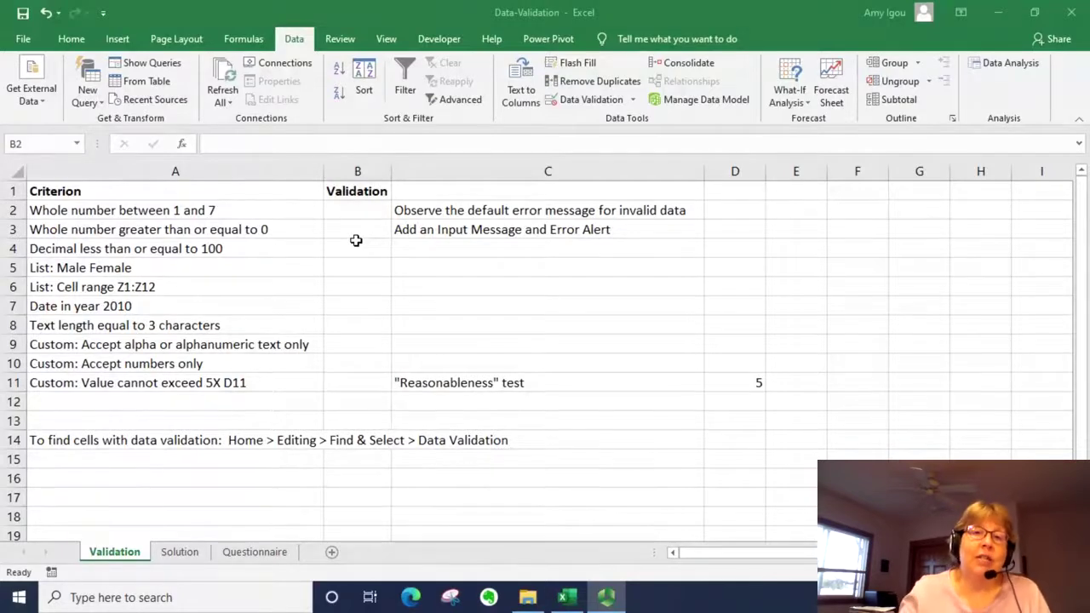
# Limit B2 to whole numbers from 1 to 7, then test it by entering 8
pyautogui.click(350, 212)
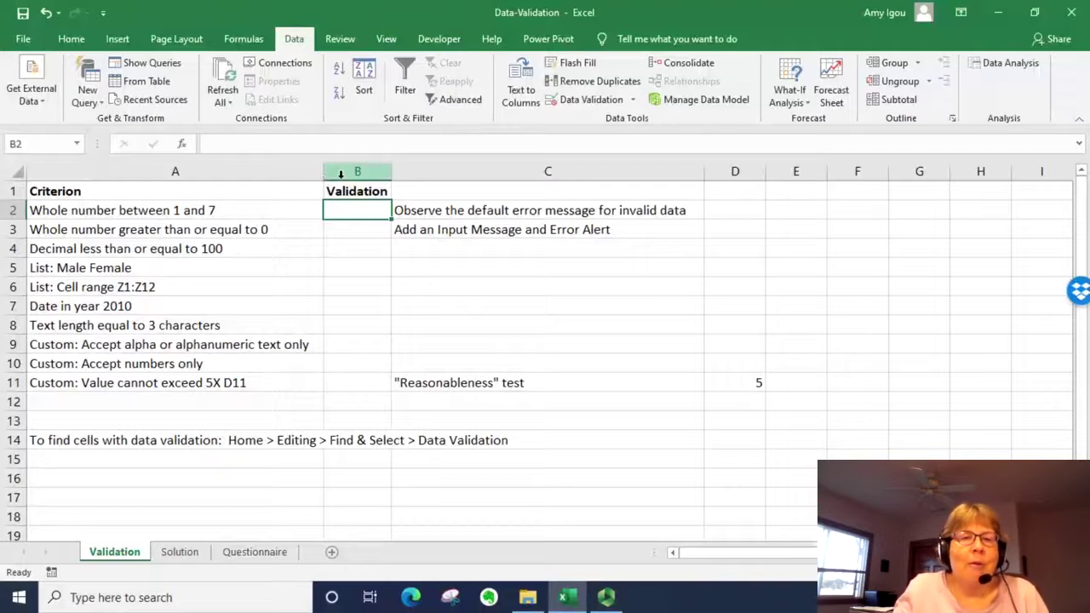
pyautogui.click(634, 101)
pyautogui.click(637, 124)
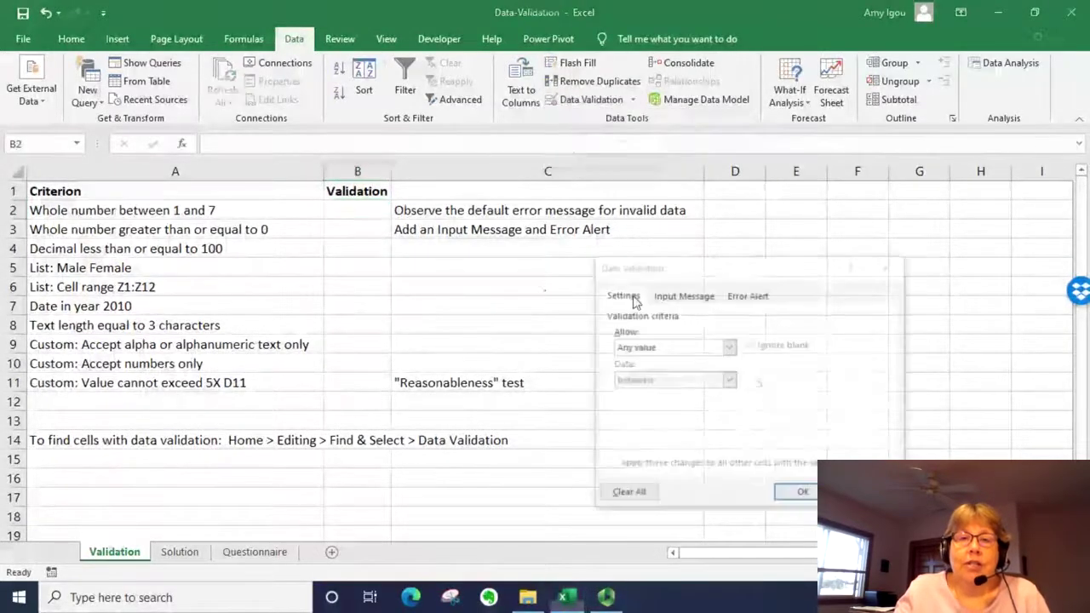
pyautogui.click(661, 356)
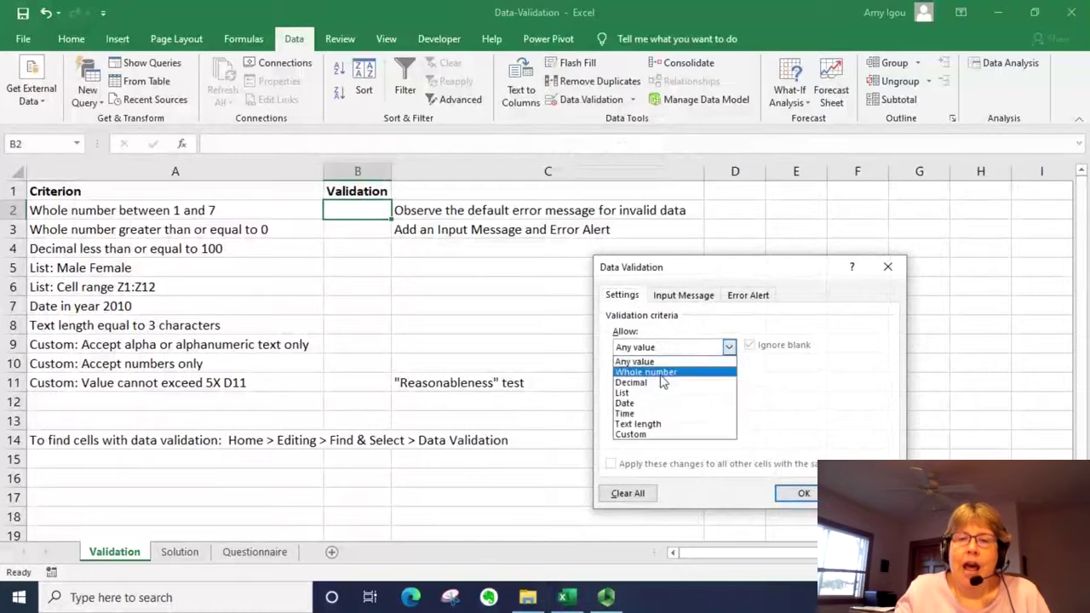
pyautogui.click(663, 370)
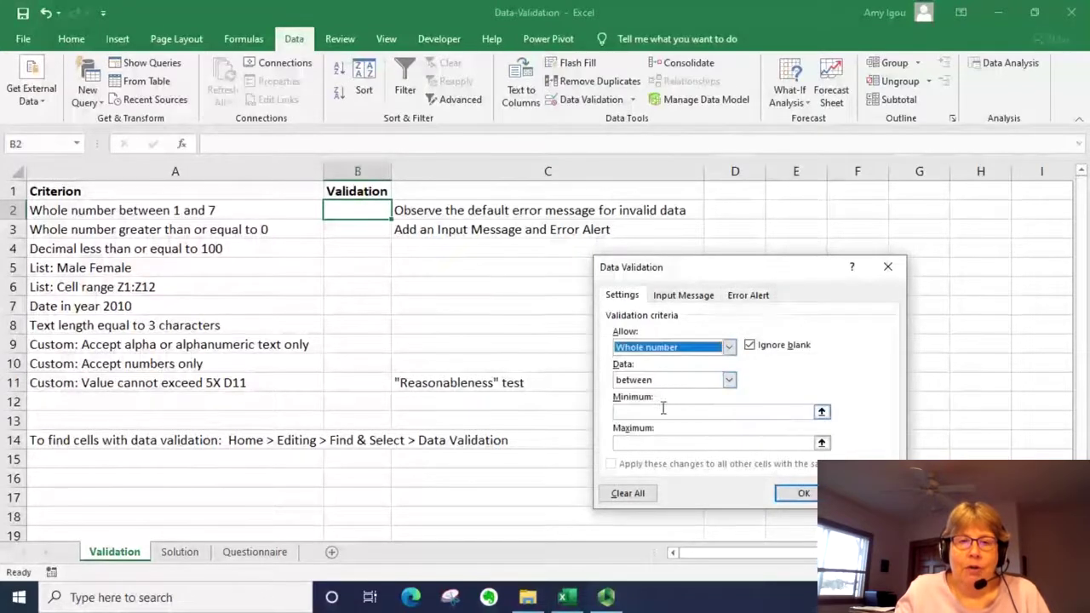
pyautogui.click(664, 411)
pyautogui.write('1')
pyautogui.press('Tab')
pyautogui.write('7')
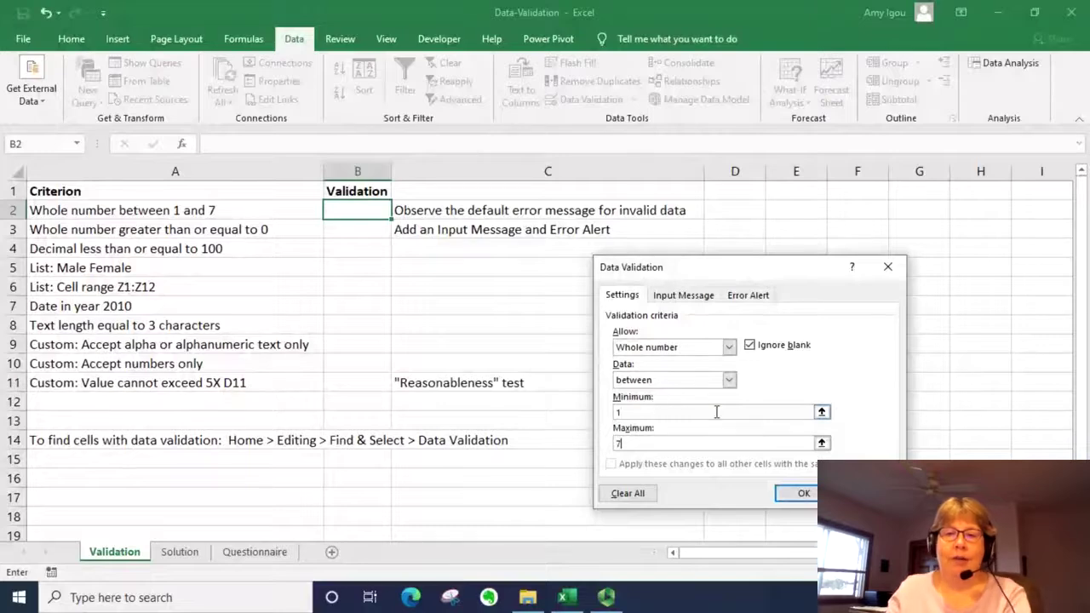
pyautogui.click(799, 493)
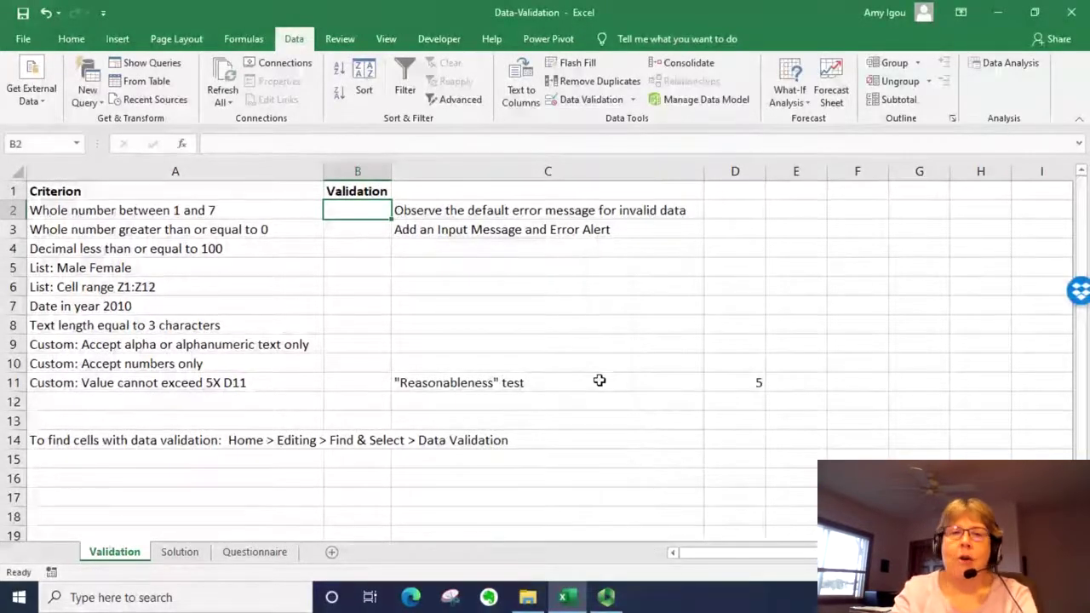
pyautogui.write('8')
pyautogui.press('Return')
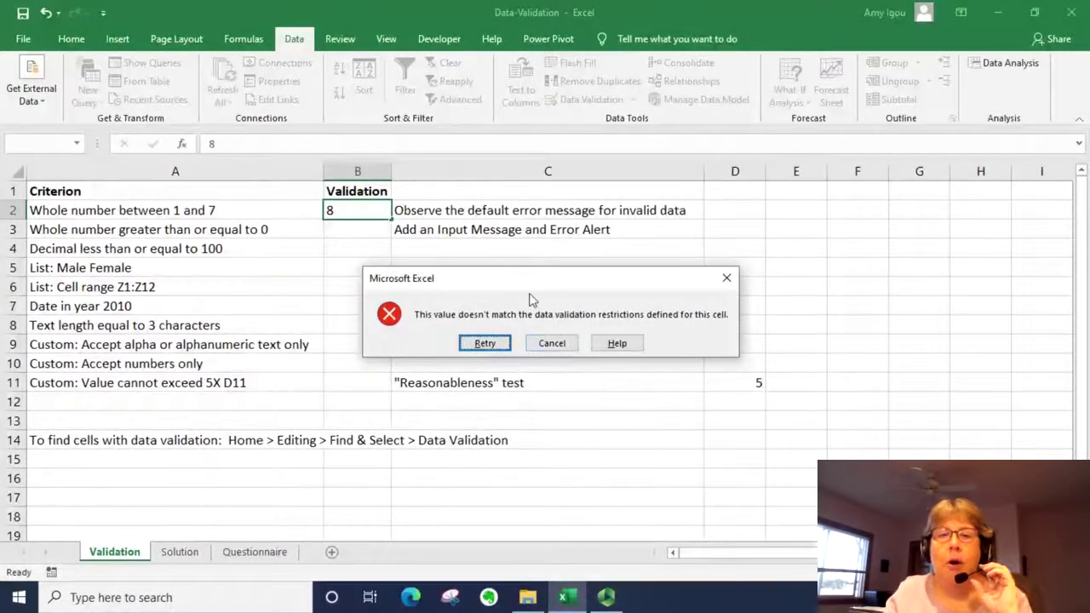
# Dismiss the error and set B3 to allow whole numbers greater than or equal to 0
pyautogui.click(551, 343)
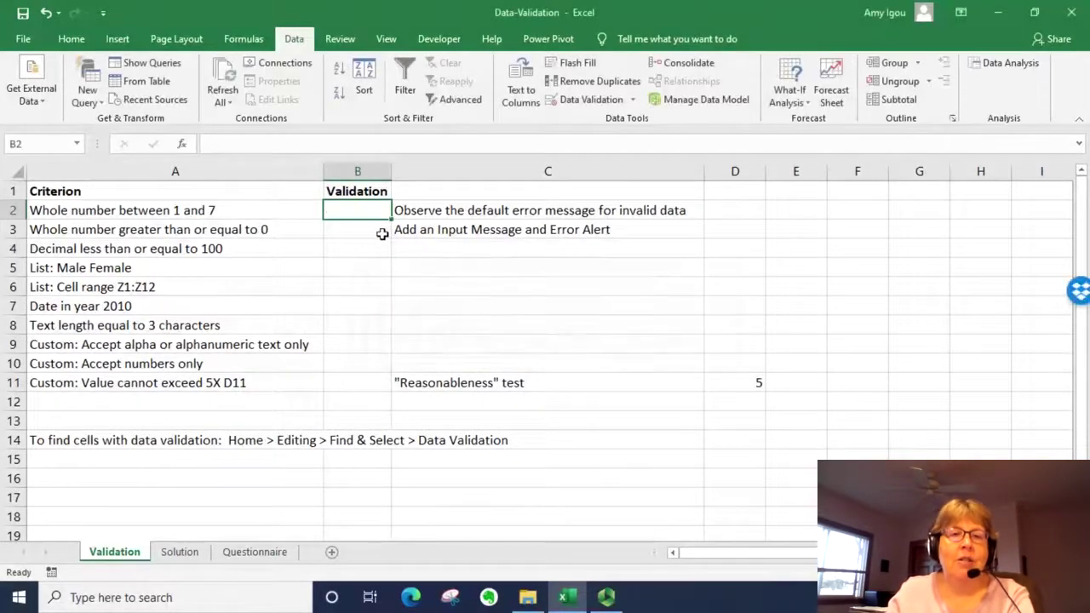
pyautogui.click(384, 231)
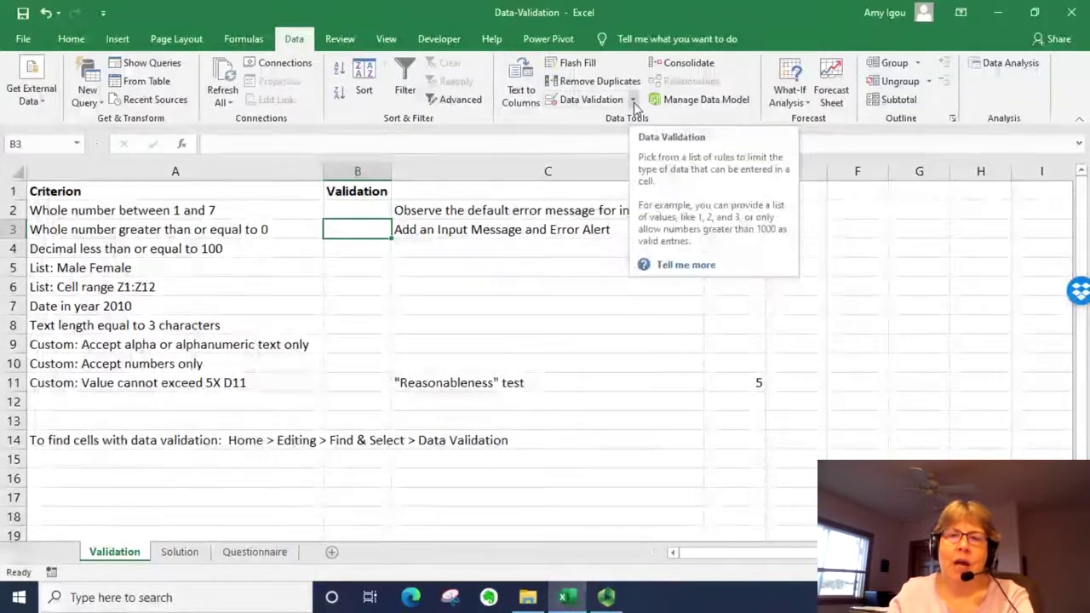
pyautogui.click(634, 102)
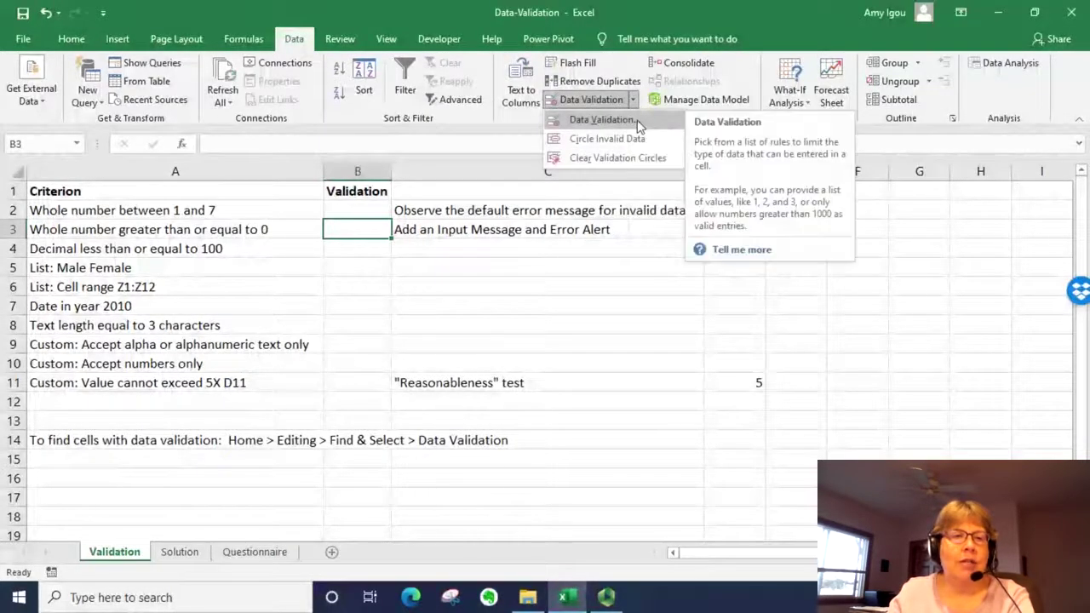
pyautogui.click(639, 122)
pyautogui.click(686, 347)
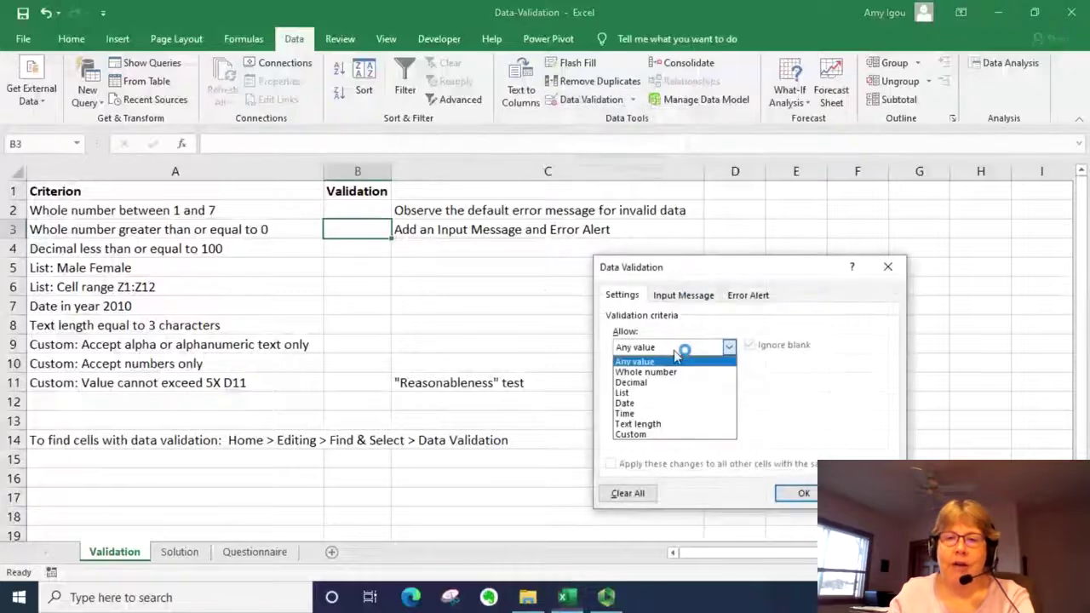
pyautogui.click(672, 373)
pyautogui.click(677, 380)
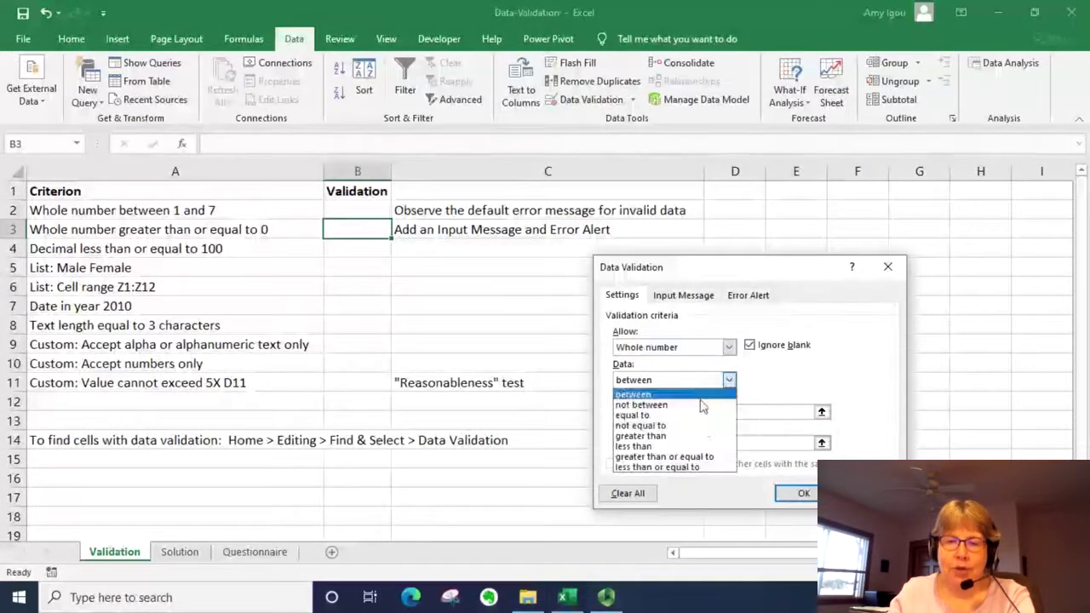
pyautogui.click(712, 465)
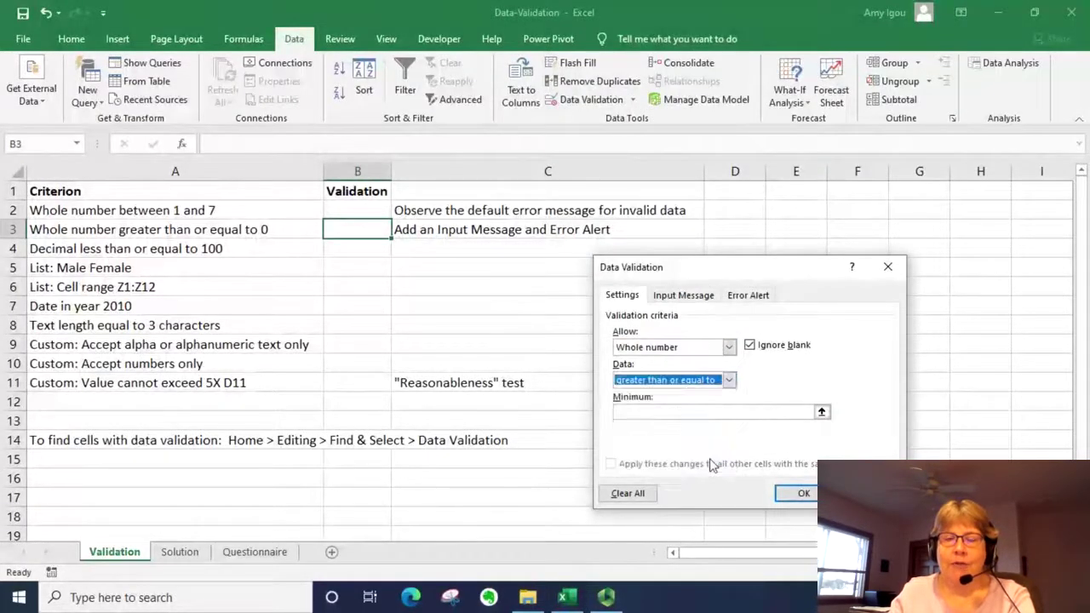
pyautogui.click(689, 412)
pyautogui.write('0')
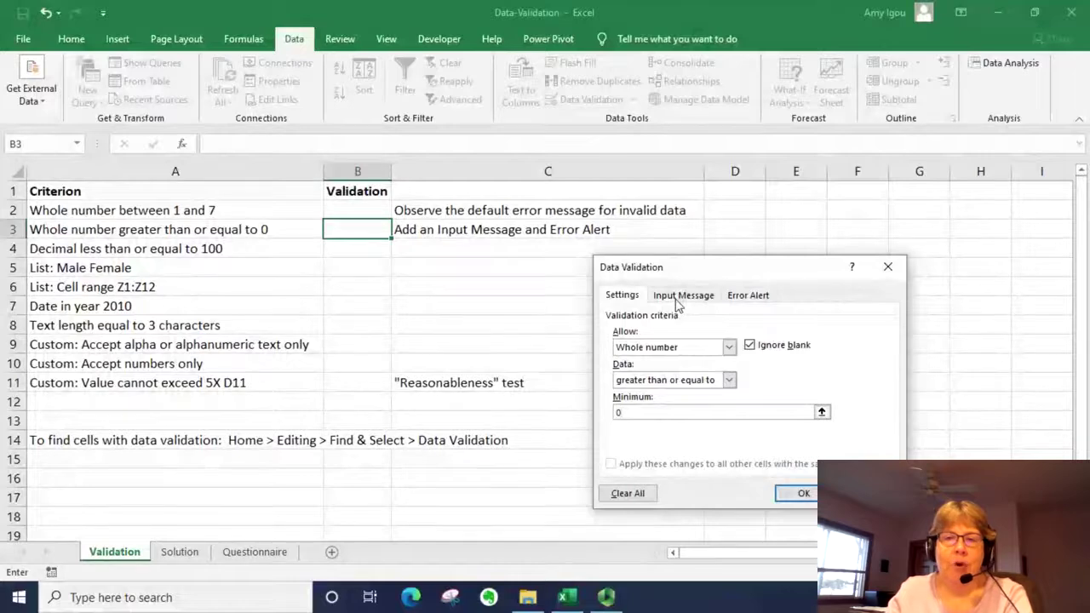
# Add the input message 'Please enter a whole number greater than or equal to 0.' and select it
pyautogui.click(678, 302)
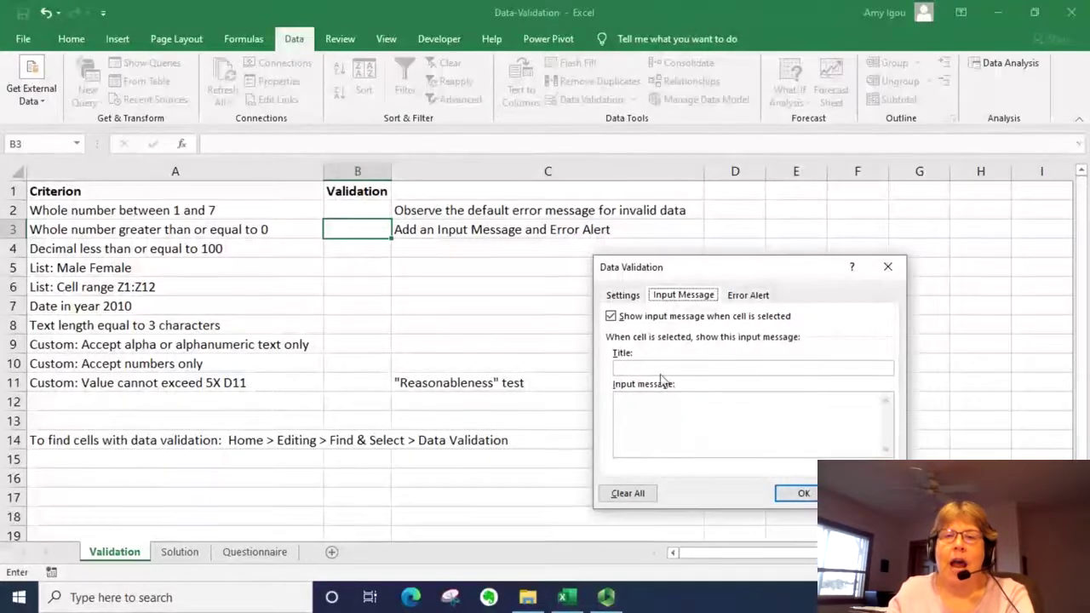
pyautogui.click(707, 372)
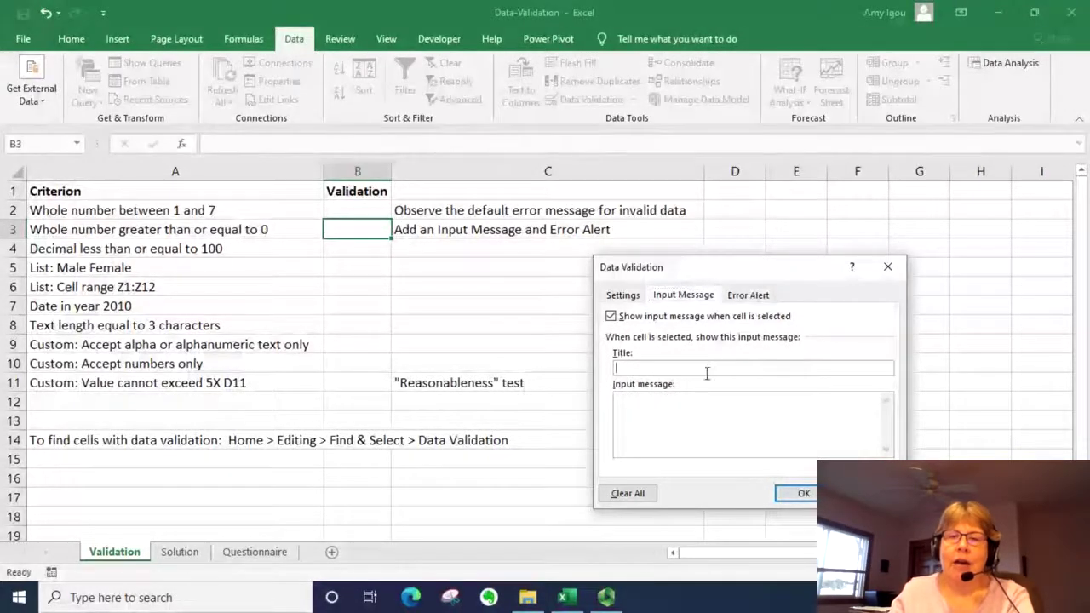
pyautogui.click(707, 405)
pyautogui.write('Please enter')
pyautogui.write(' a whole nu')
pyautogui.write('meb')
pyautogui.press('BackSpace')
pyautogui.press('BackSpace')
pyautogui.write('b')
pyautogui.press('BackSpace')
pyautogui.press('BackSpace')
pyautogui.write('ber greater than or e')
pyautogui.press('BackSpace')
pyautogui.write('euqa')
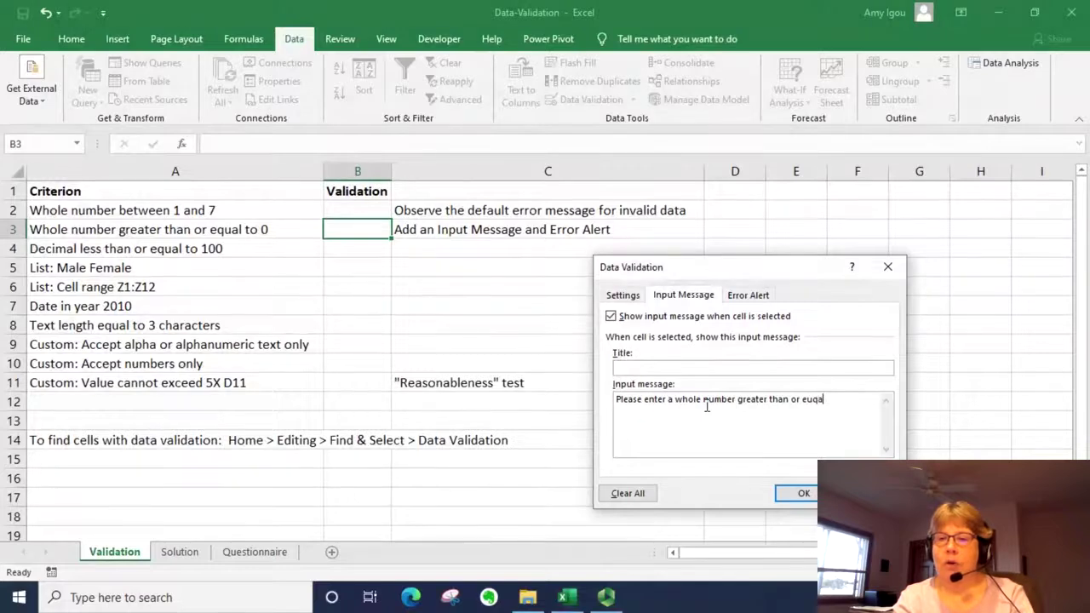
pyautogui.press('BackSpace')
pyautogui.press('BackSpace')
pyautogui.press('BackSpace')
pyautogui.write('qual to 0.')
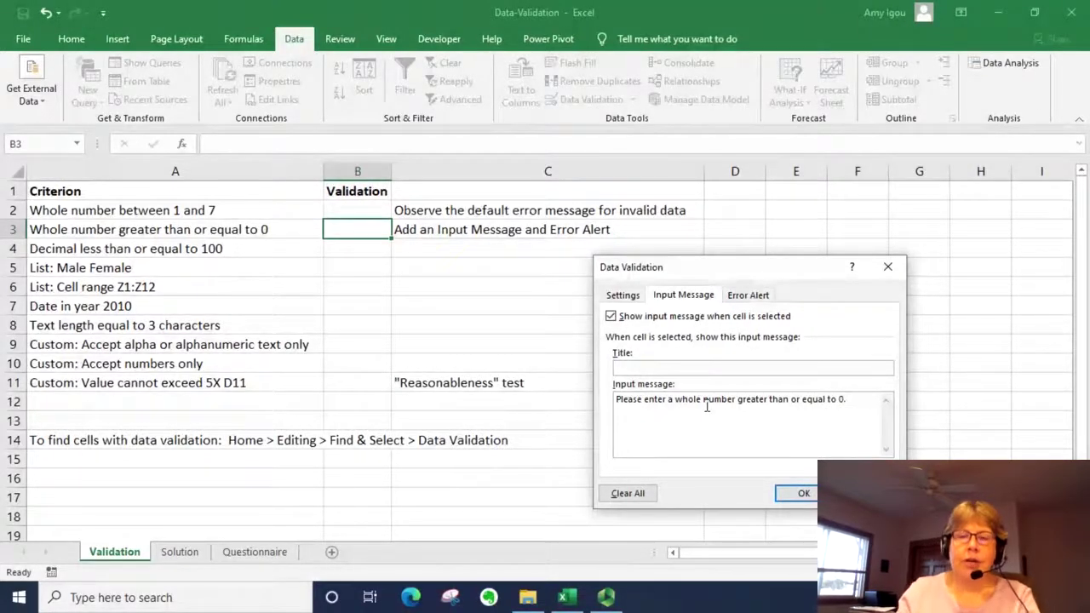
pyautogui.moveTo(849, 398); pyautogui.dragTo(610, 393)
pyautogui.hotkey('ctrl', 'c')
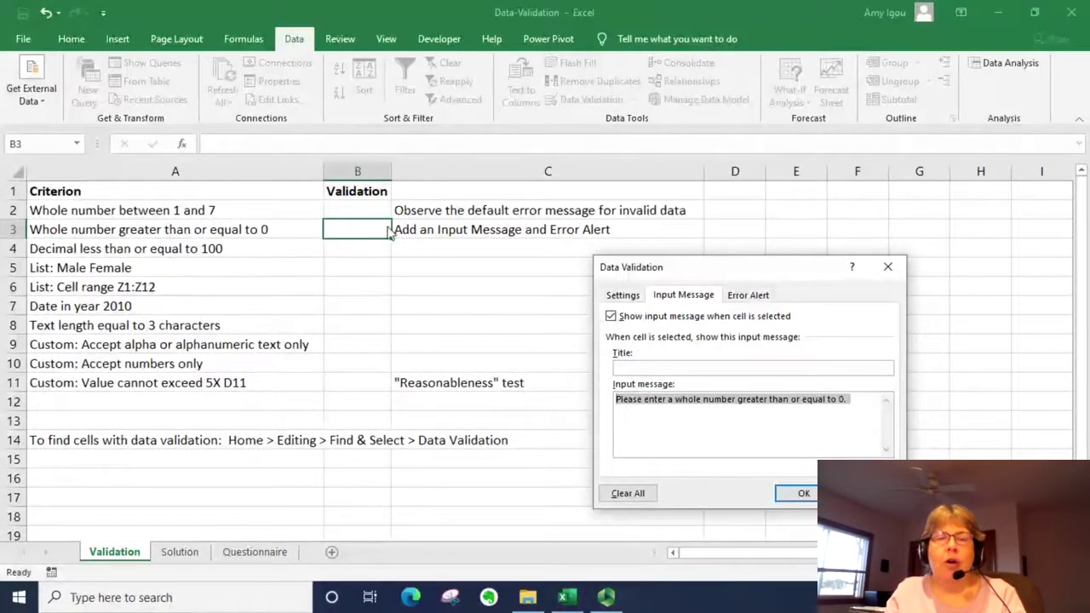
# Paste the whole-number message as B3's error alert message
pyautogui.click(749, 297)
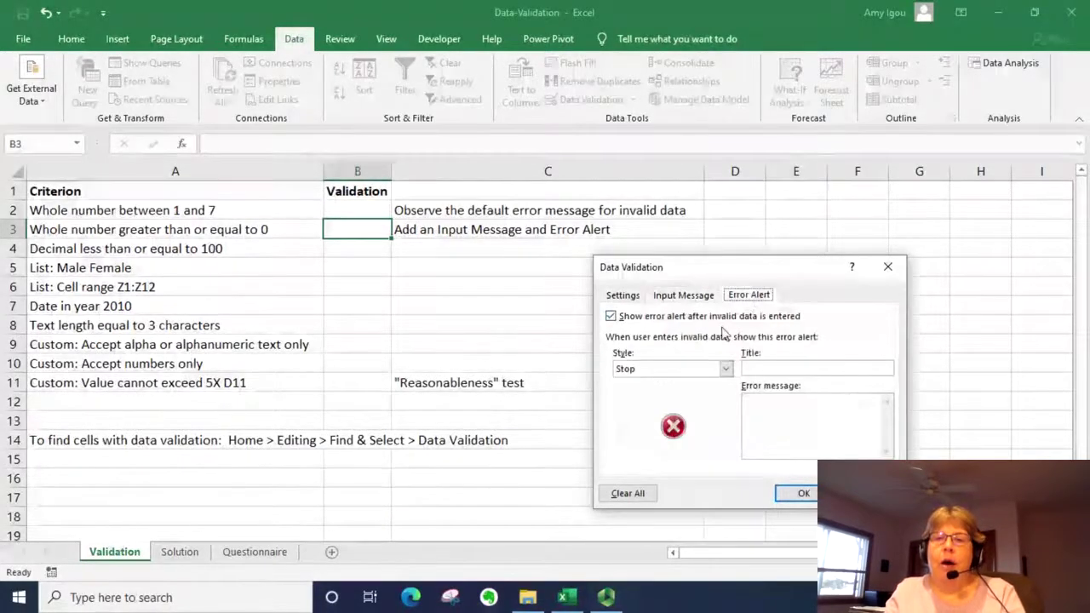
pyautogui.click(774, 433)
pyautogui.hotkey('ctrl', 'v')
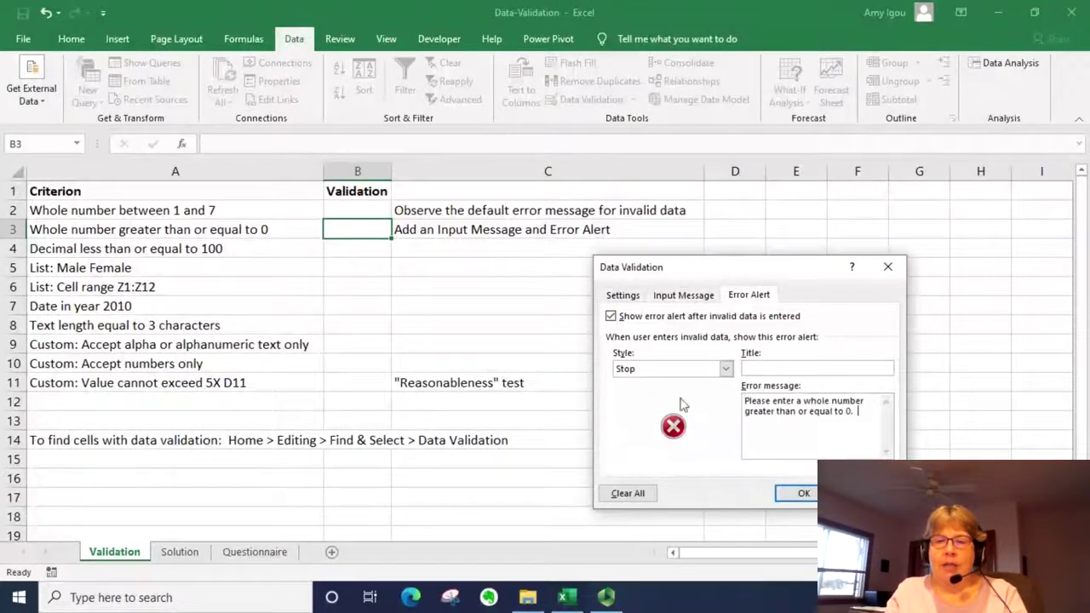
# Preview the Warning and Information styles, keep Stop, and apply B3's rule
pyautogui.click(727, 369)
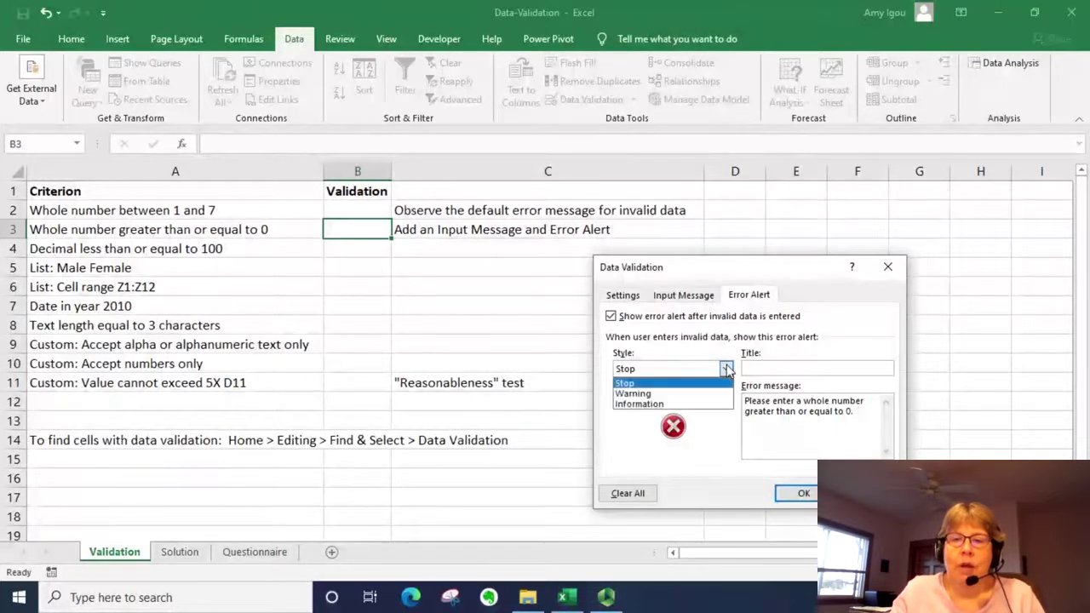
pyautogui.click(677, 393)
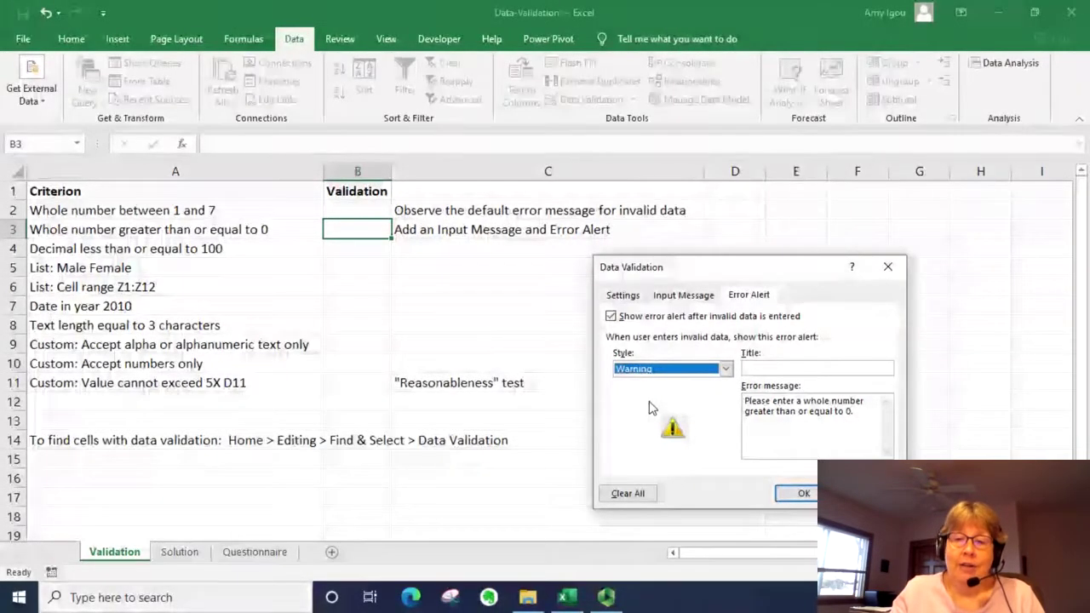
pyautogui.click(687, 373)
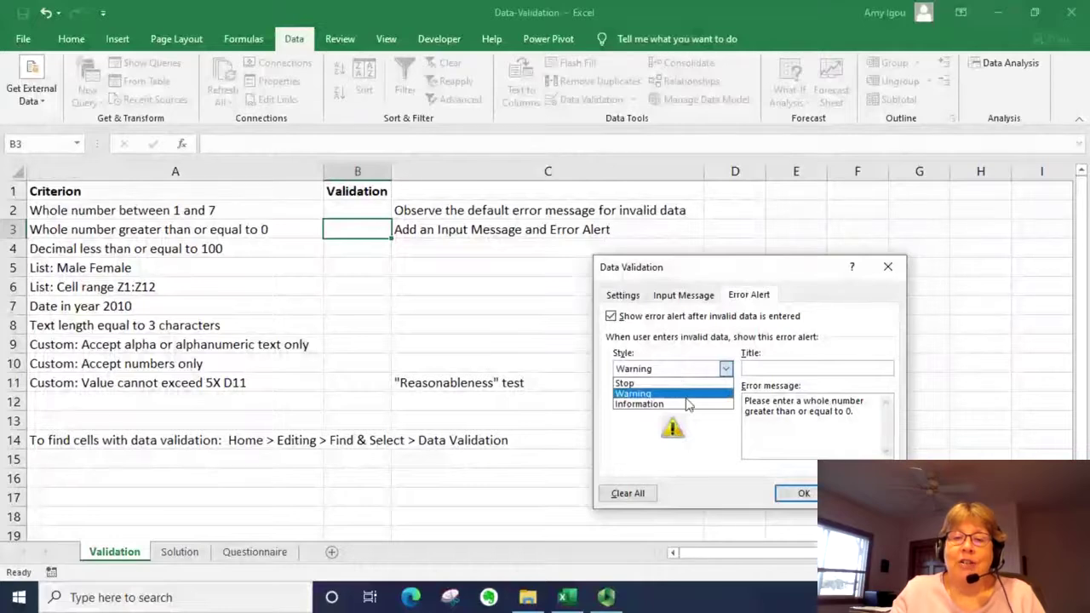
pyautogui.click(673, 405)
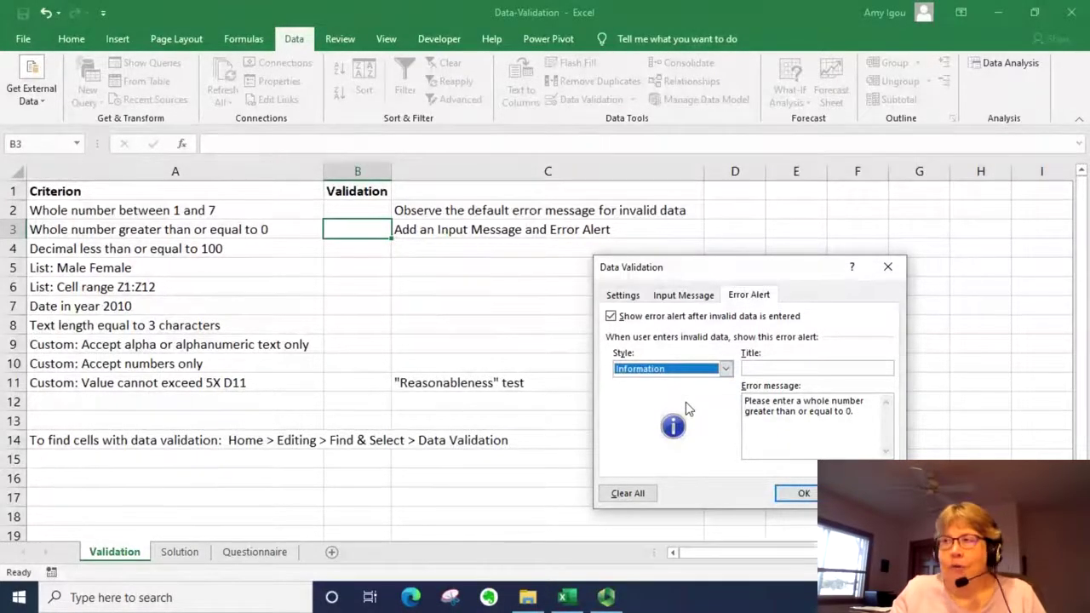
pyautogui.click(724, 368)
pyautogui.click(692, 381)
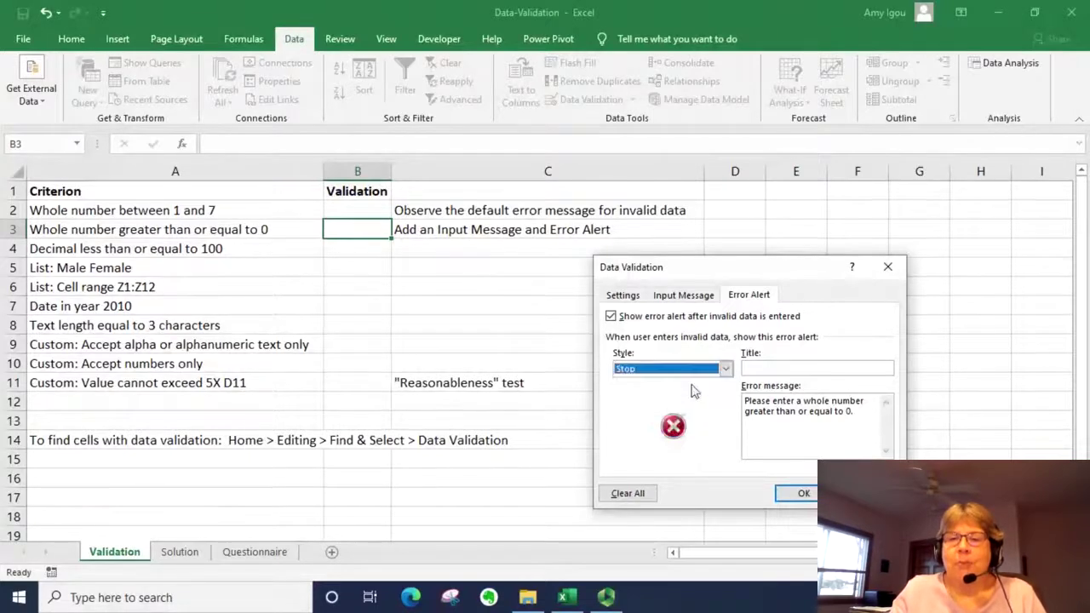
pyautogui.click(804, 494)
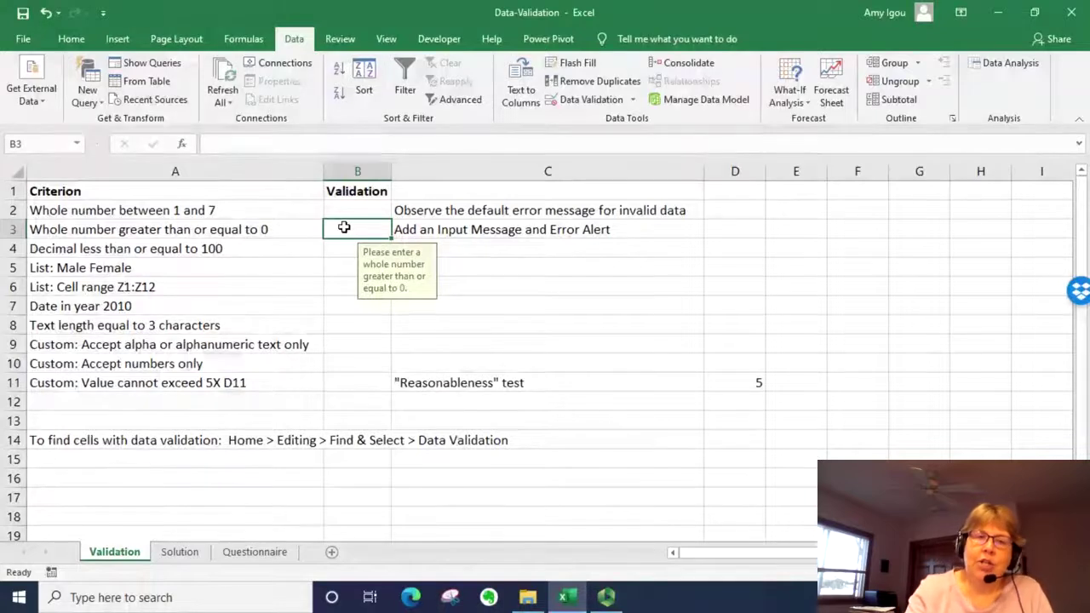
pyautogui.write('1.5')
pyautogui.press('Return')
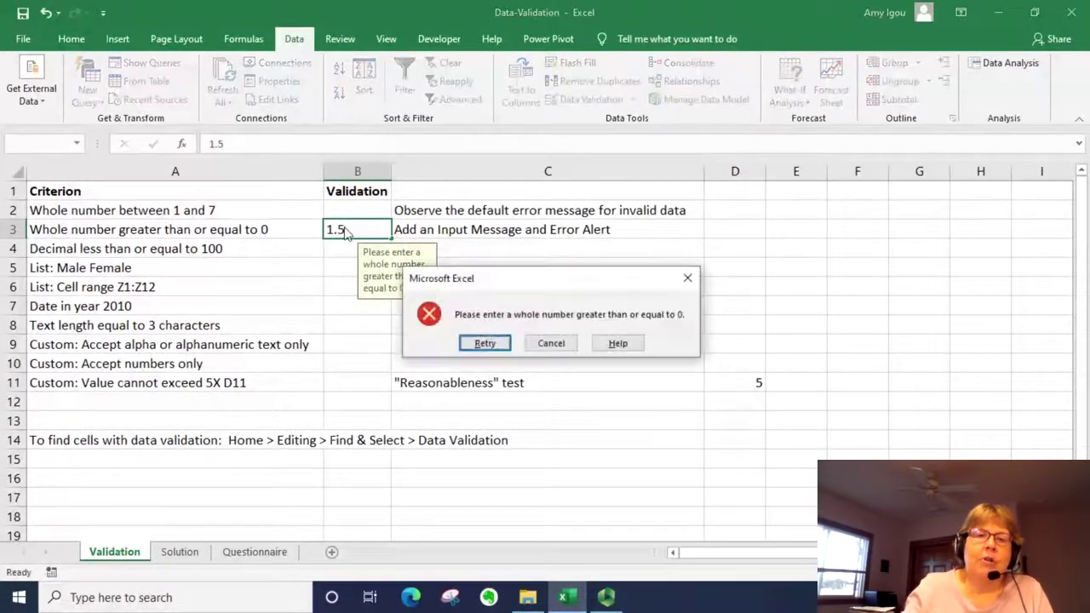
pyautogui.click(556, 343)
pyautogui.click(344, 247)
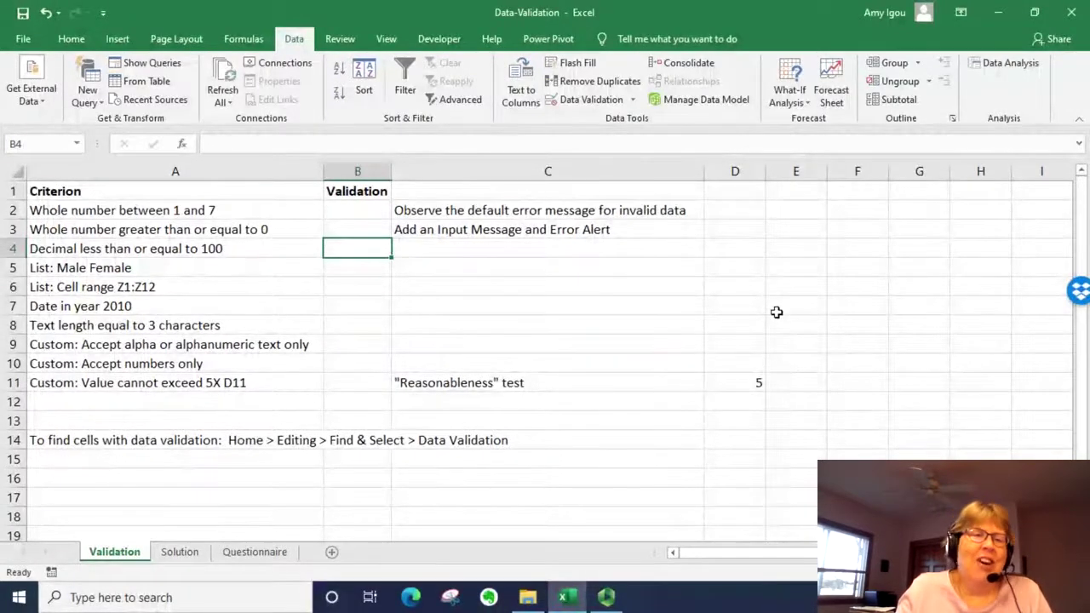
# Restrict B4 to decimals less than or equal to 100
pyautogui.click(634, 99)
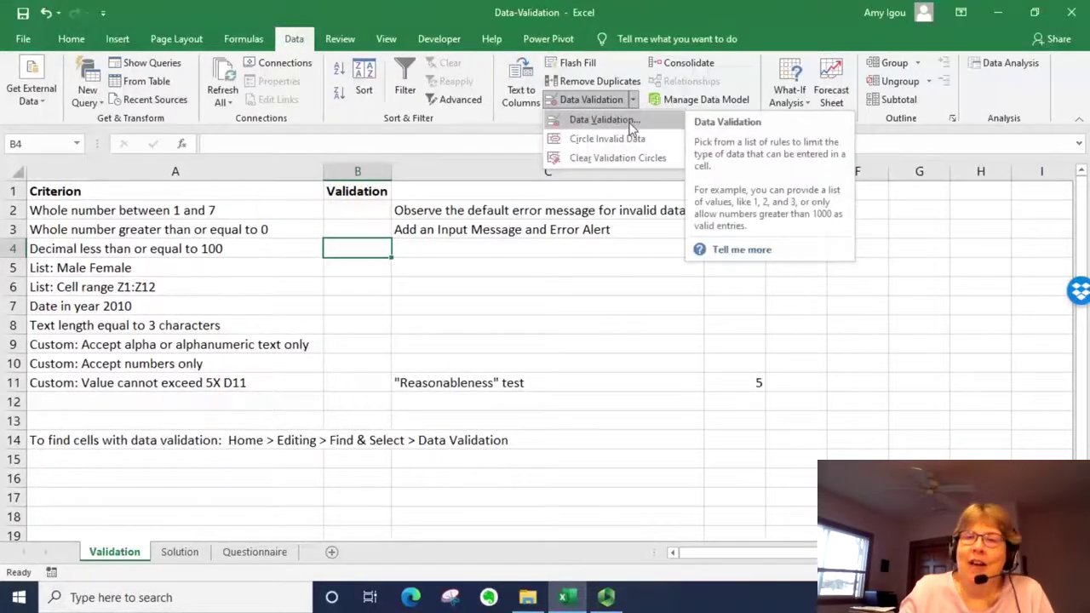
pyautogui.click(630, 125)
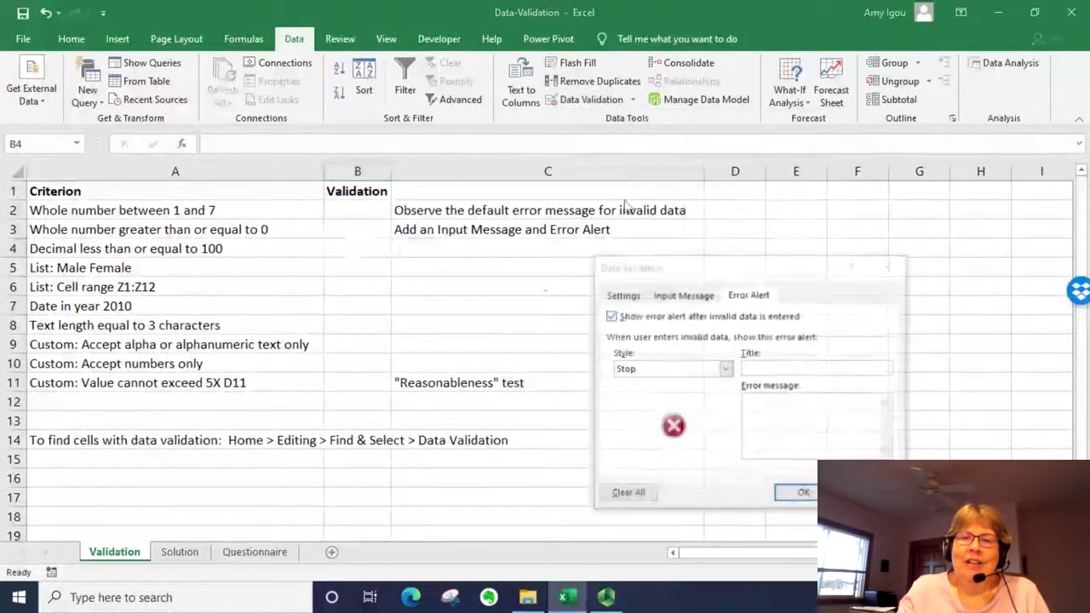
pyautogui.click(623, 295)
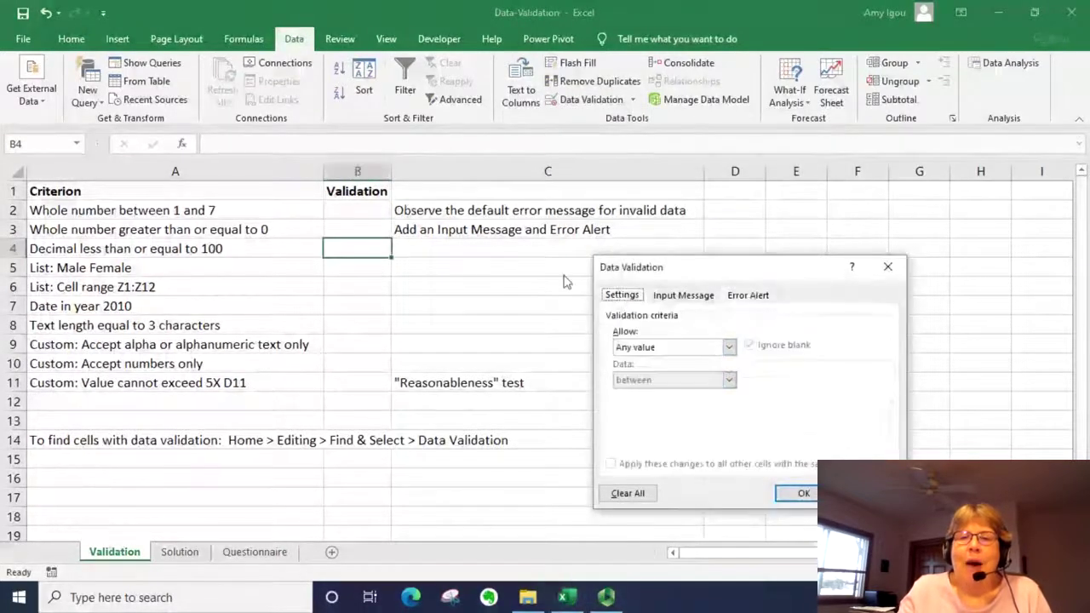
pyautogui.click(728, 346)
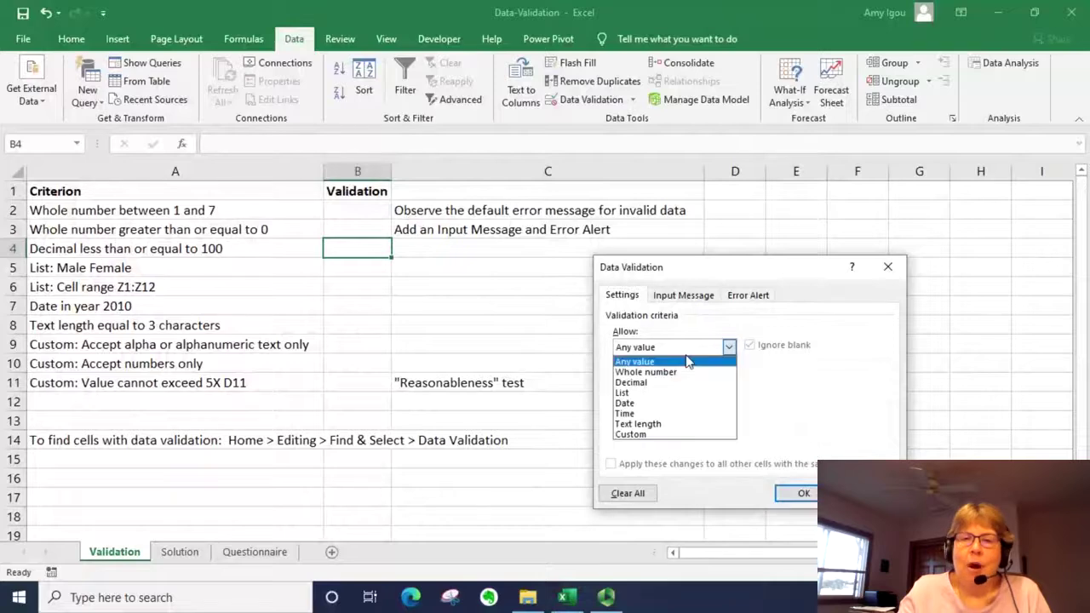
pyautogui.click(679, 383)
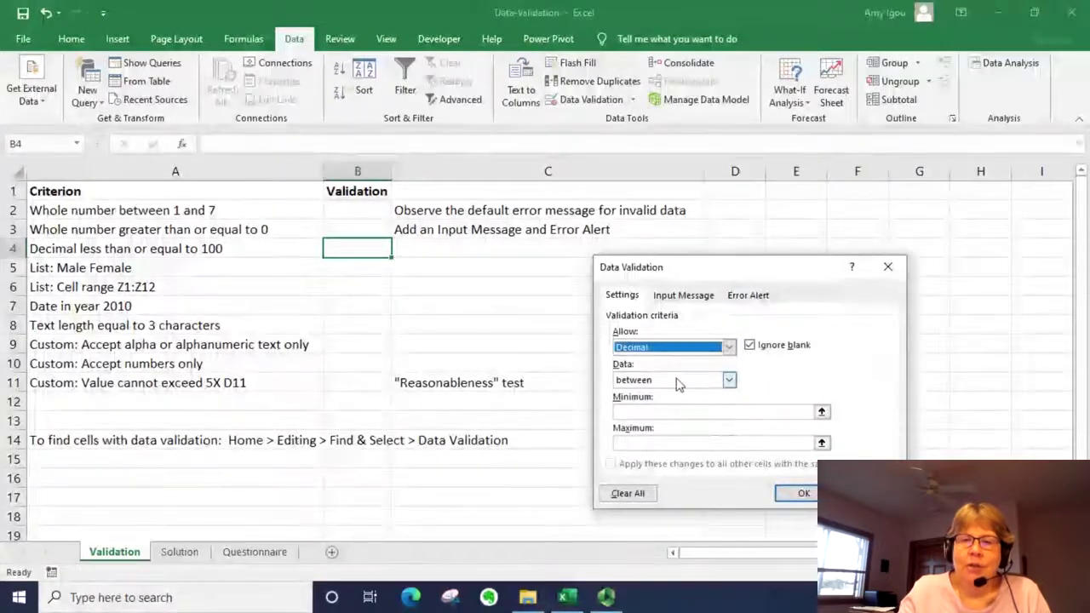
pyautogui.click(684, 385)
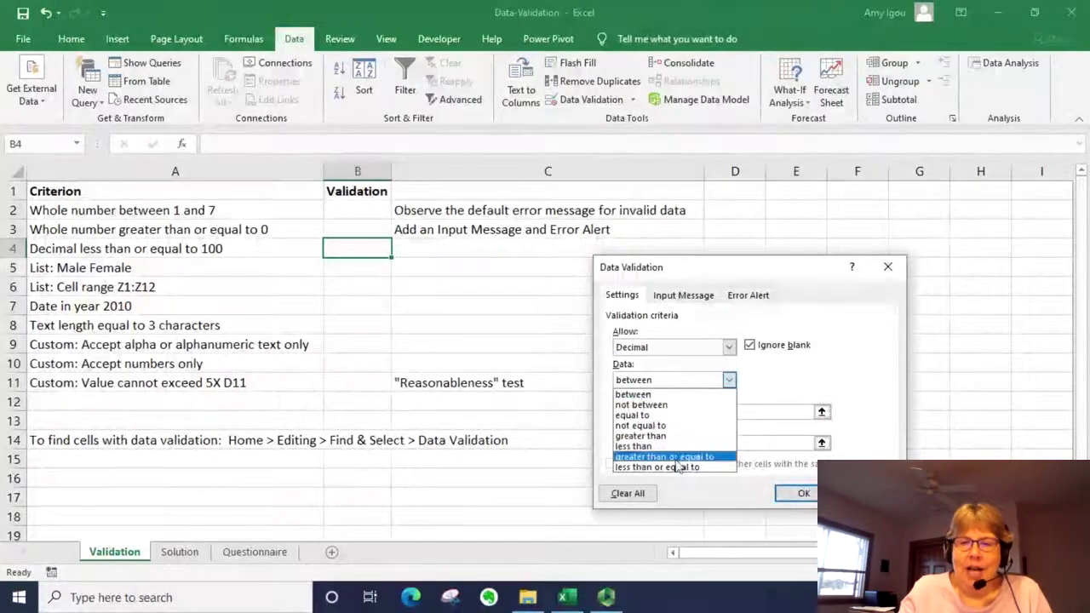
pyautogui.click(678, 468)
pyautogui.click(684, 412)
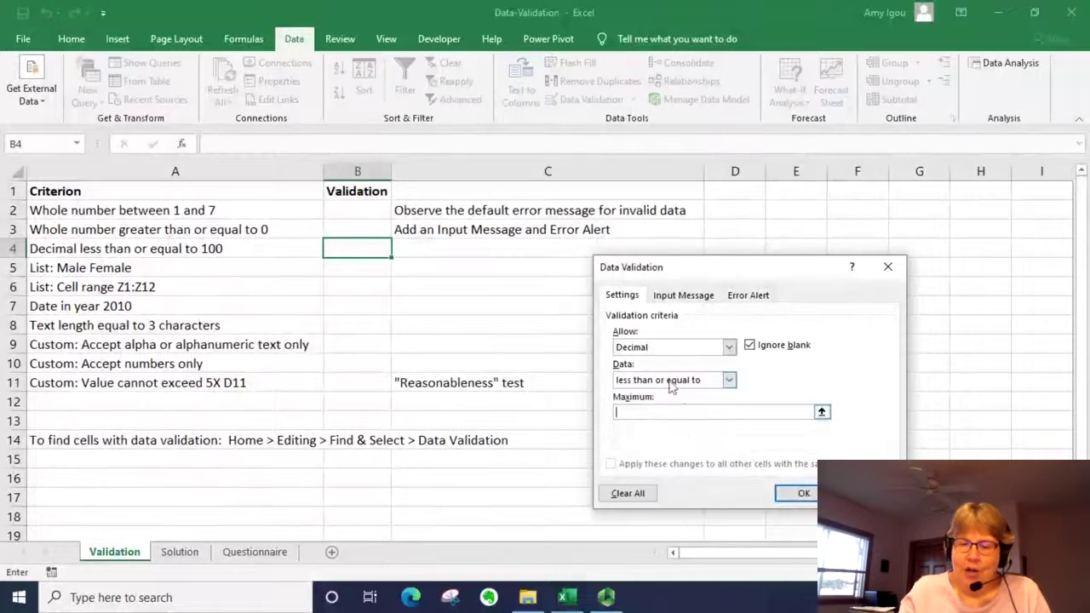
pyautogui.write('100')
pyautogui.press('Return')
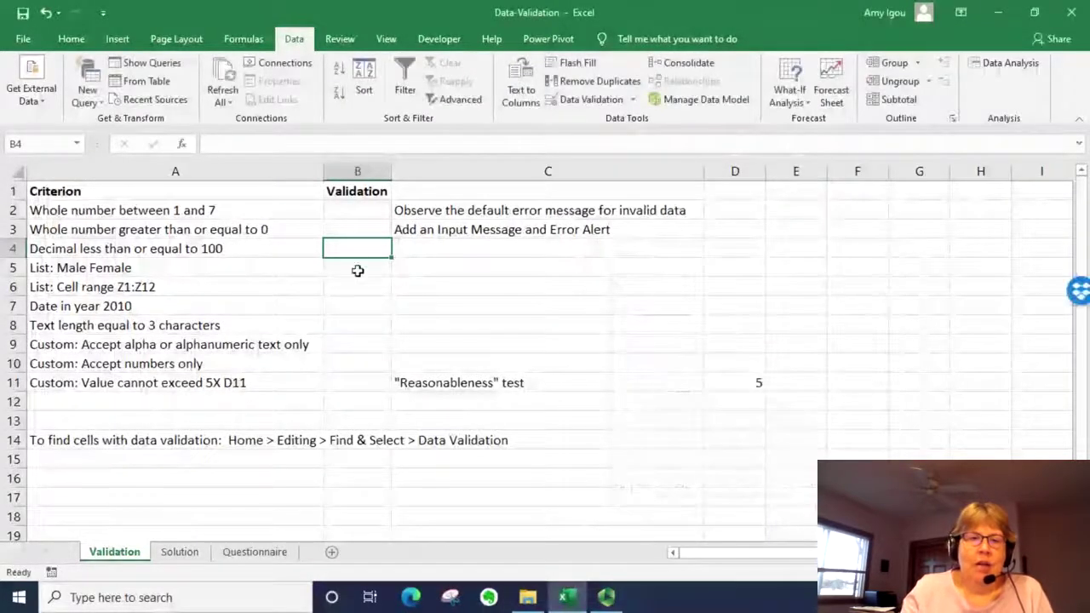
# Enter 99.9 in B4, then try 101 and cancel the rejected entry
pyautogui.write('99.9')
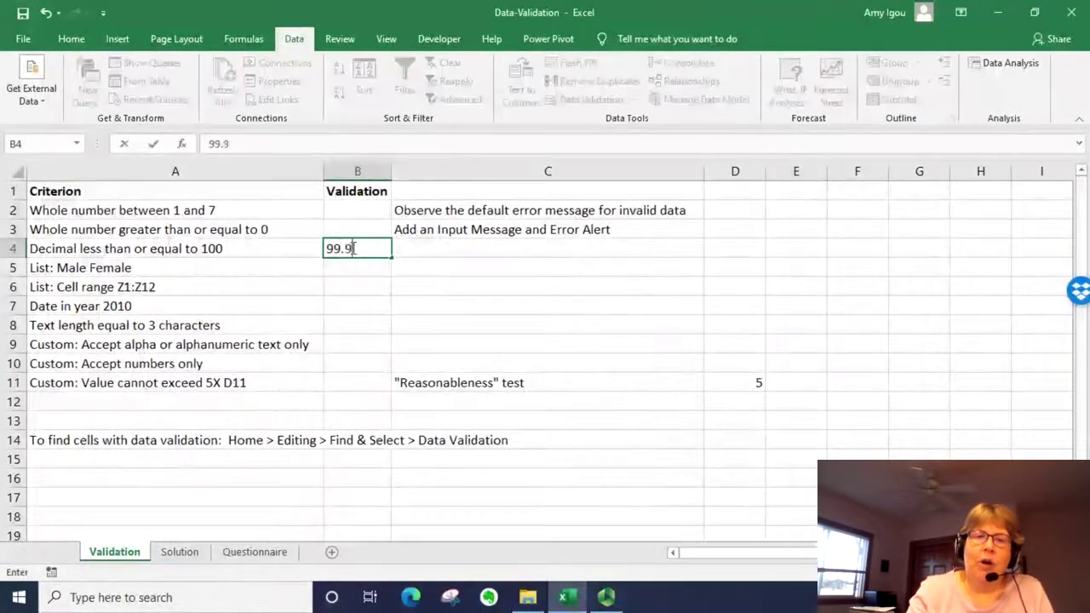
pyautogui.press('Return')
pyautogui.click(352, 247)
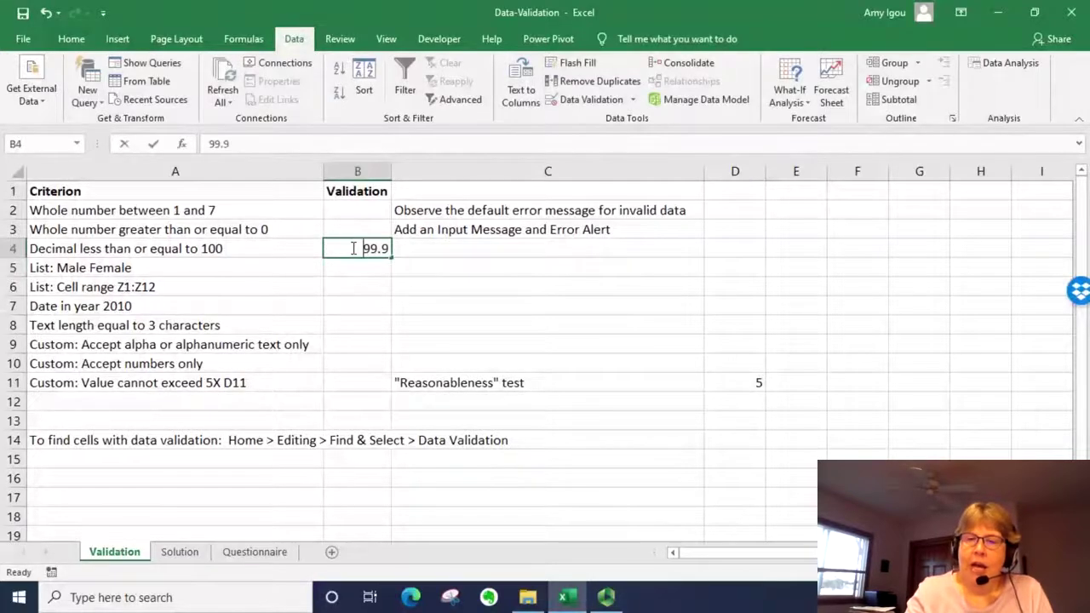
pyautogui.write('101')
pyautogui.press('Return')
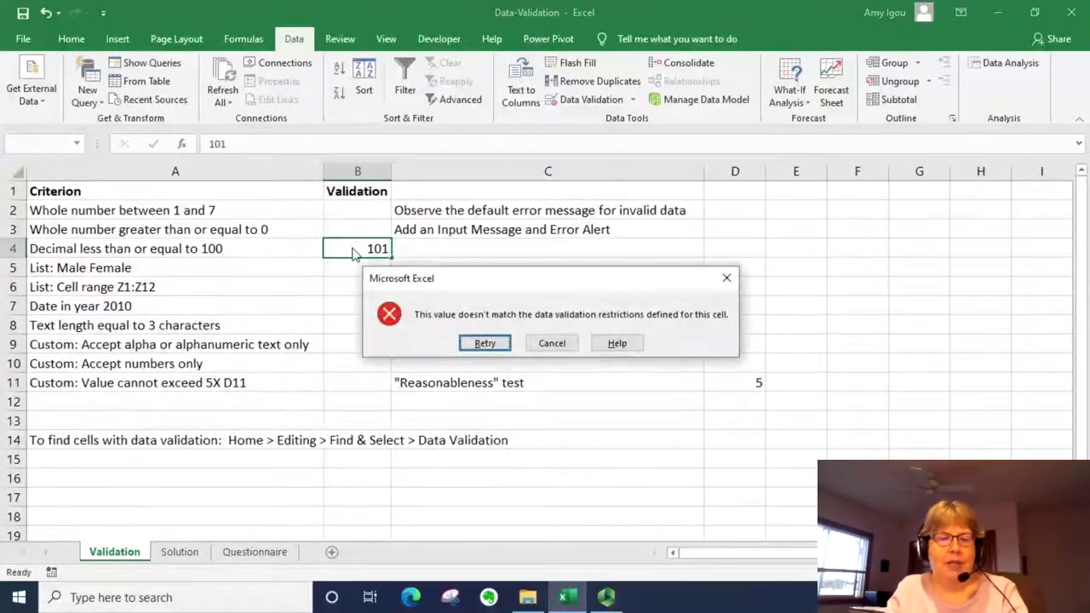
pyautogui.press('Escape')
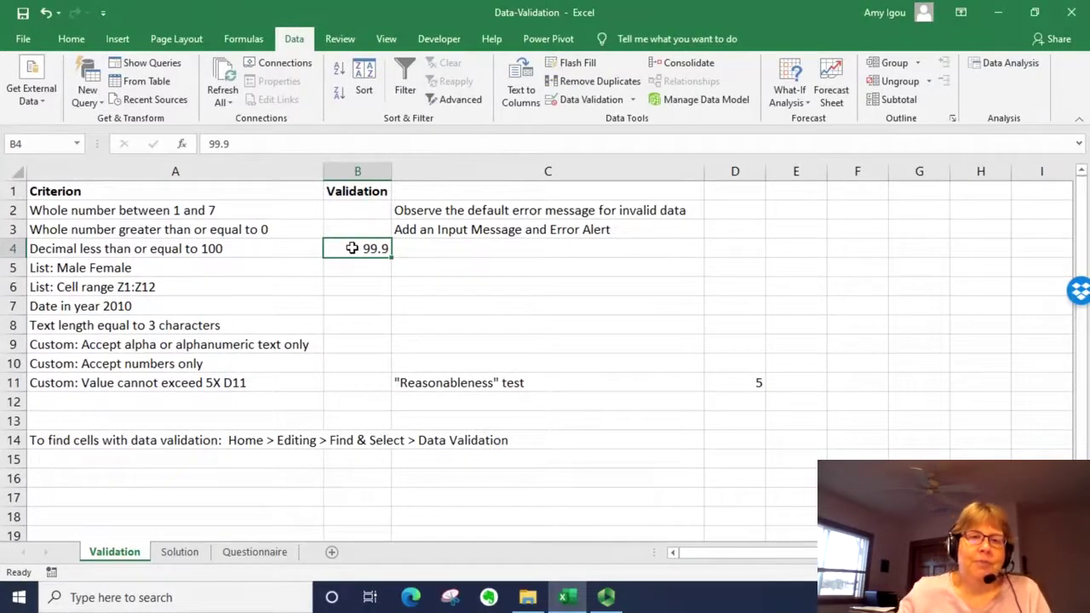
pyautogui.click(354, 270)
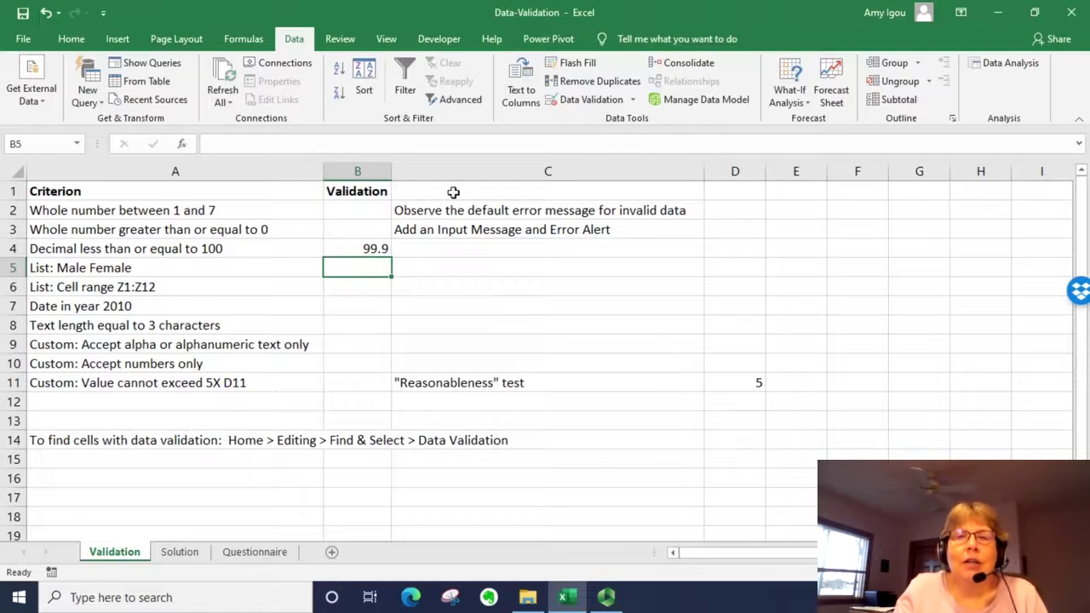
# Give B5 a List validation rule with source 'Male, Female'
pyautogui.click(633, 100)
pyautogui.click(622, 119)
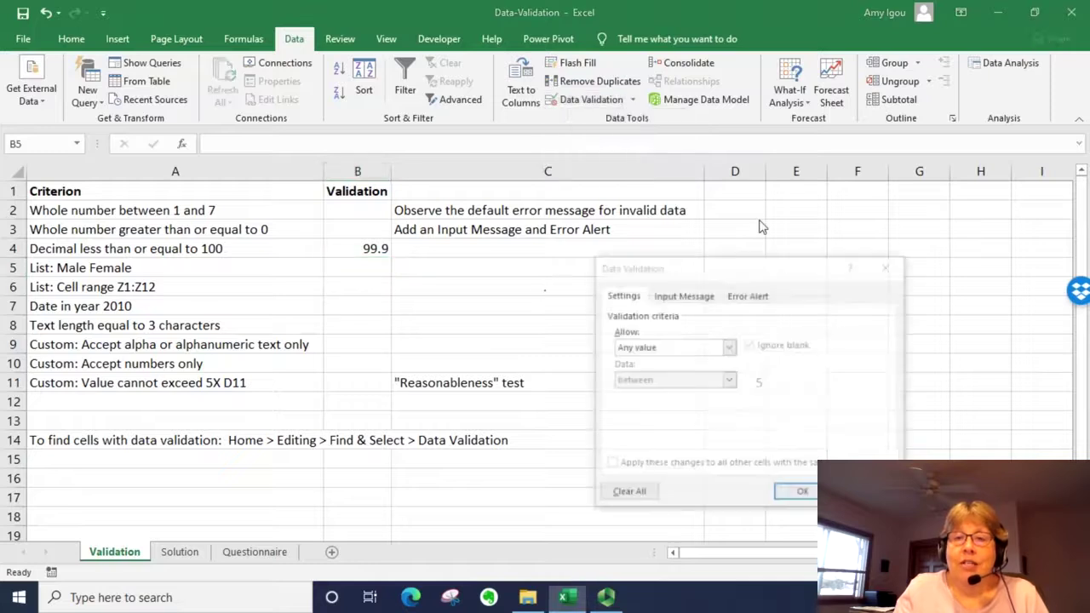
pyautogui.click(673, 347)
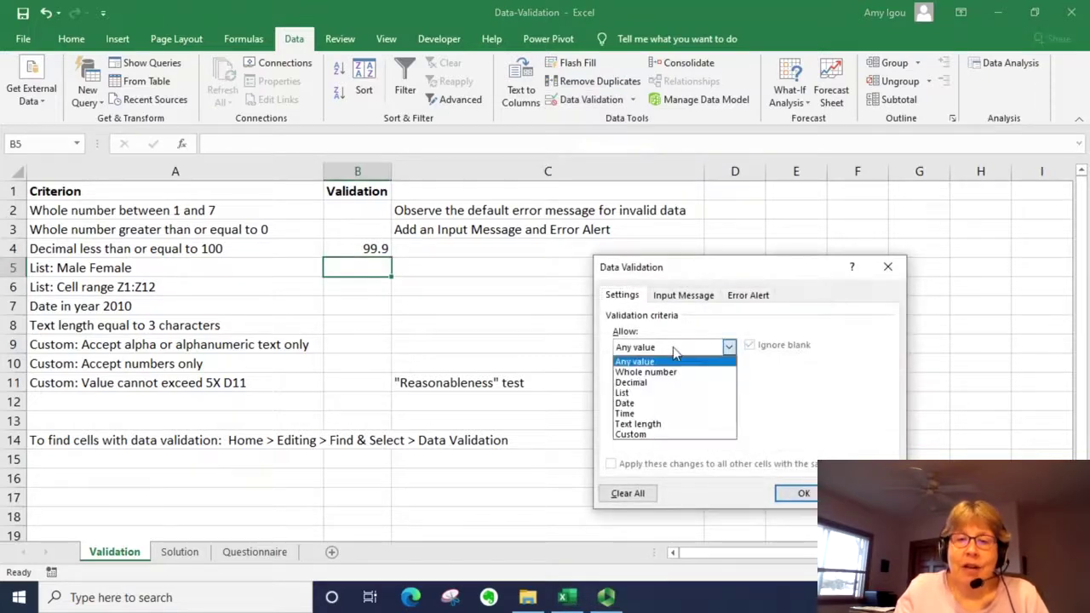
pyautogui.click(668, 394)
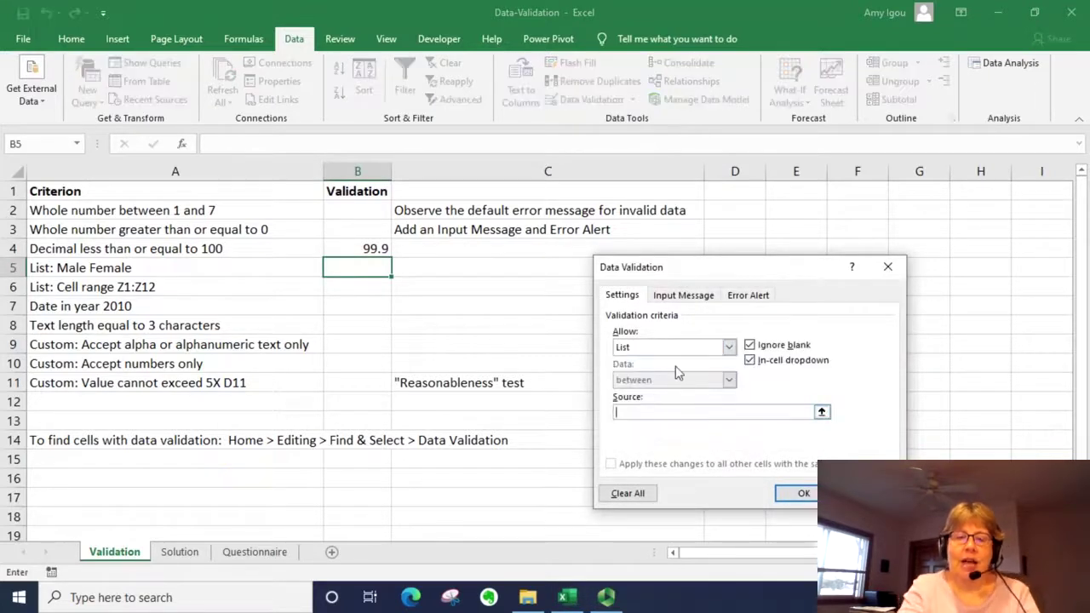
pyautogui.write('Male,')
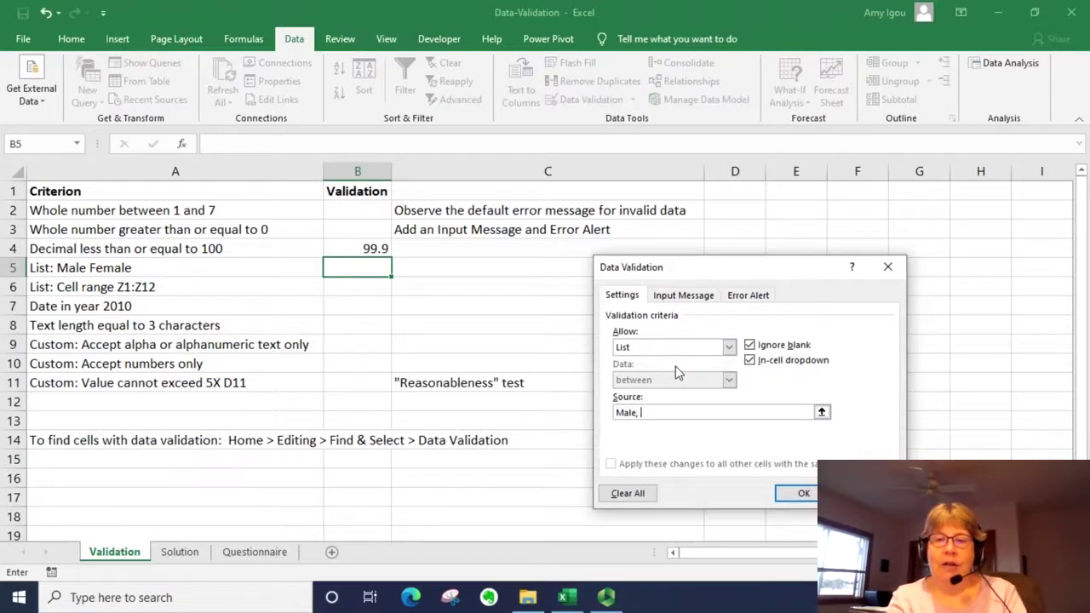
pyautogui.write(' Female')
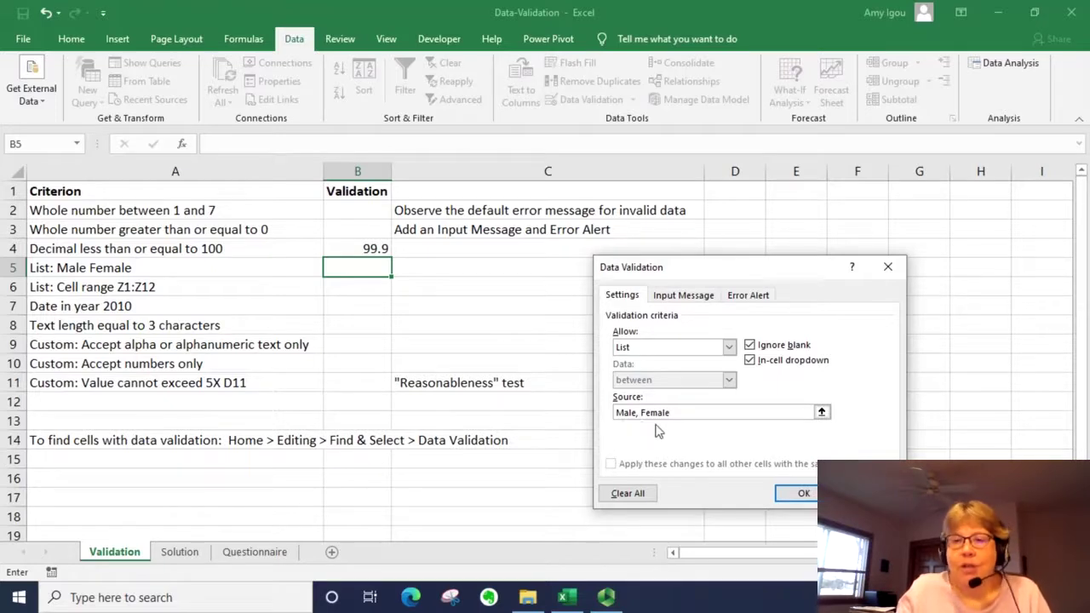
pyautogui.click(791, 497)
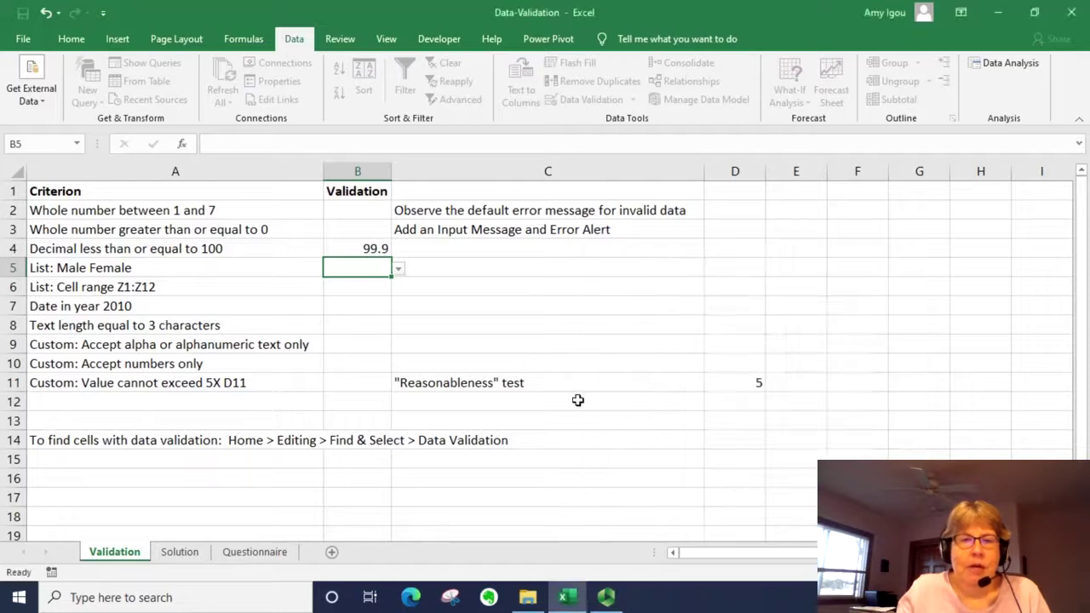
# Pick Female, then Male, then Female again from B5's dropdown
pyautogui.click(398, 269)
pyautogui.click(365, 298)
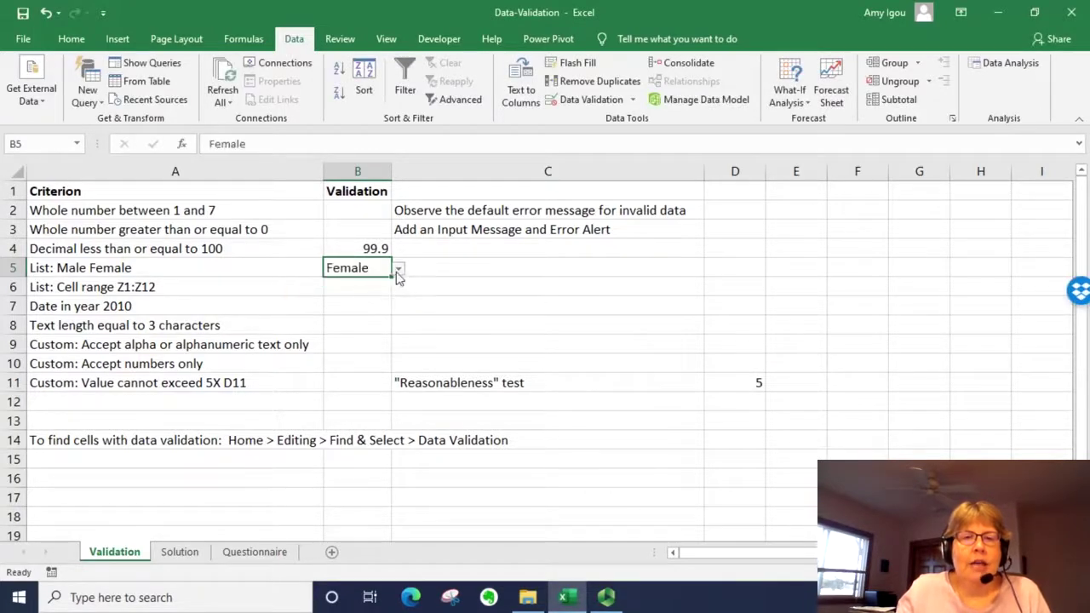
pyautogui.click(398, 271)
pyautogui.click(383, 283)
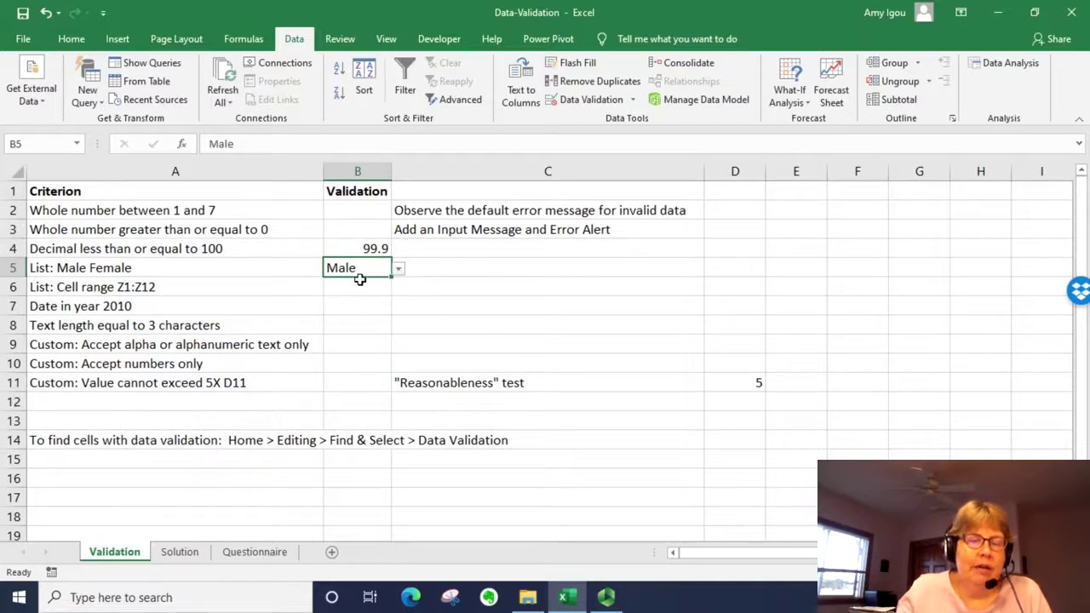
pyautogui.click(398, 269)
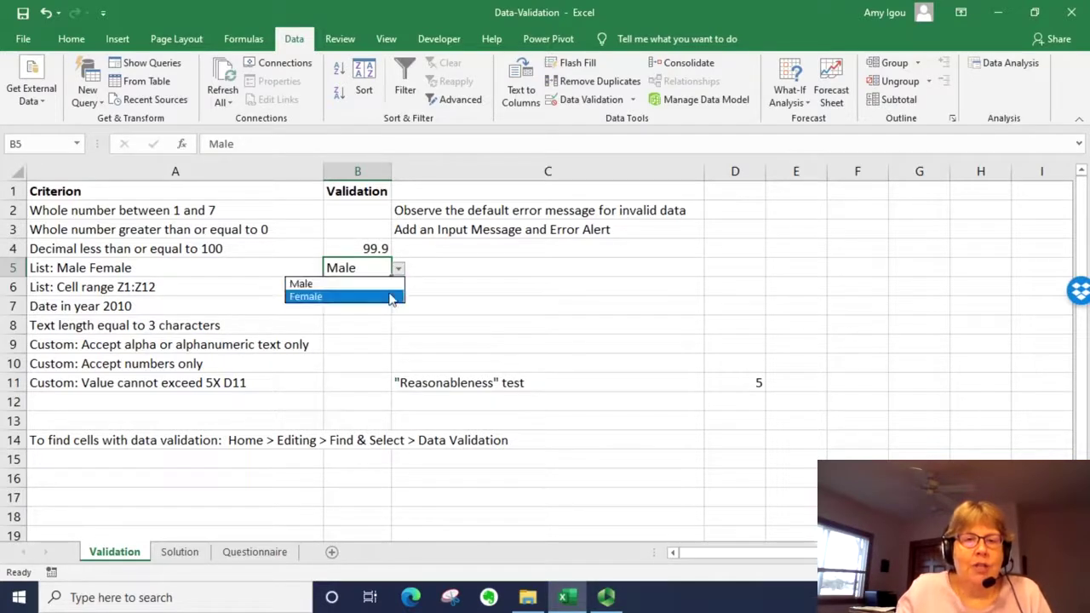
pyautogui.click(391, 298)
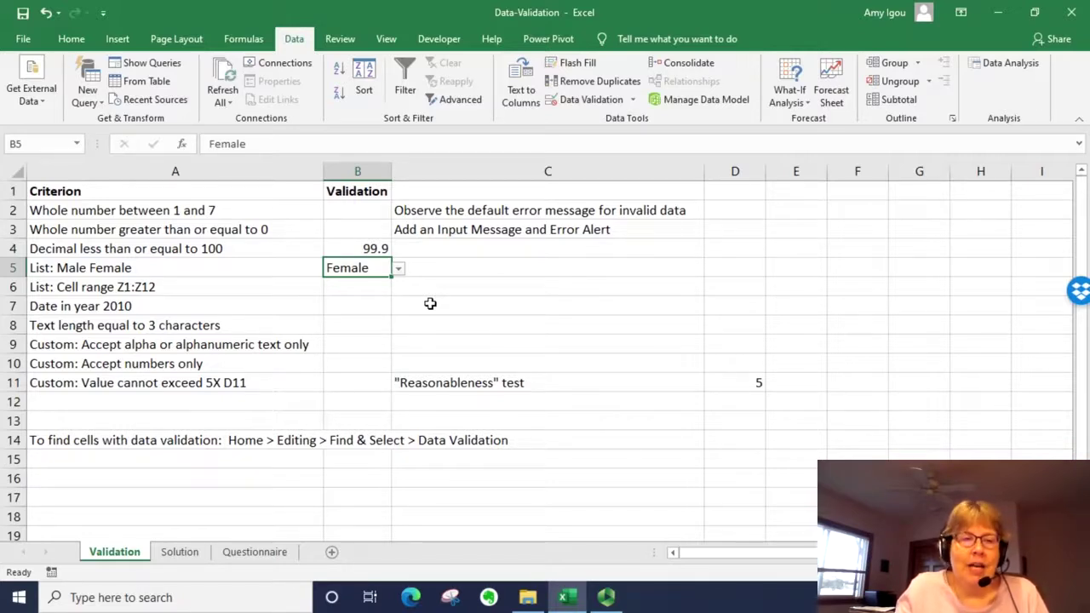
# Set B6's validation to a List sourced from the month names in $Z$1:$Z$12
pyautogui.click(364, 290)
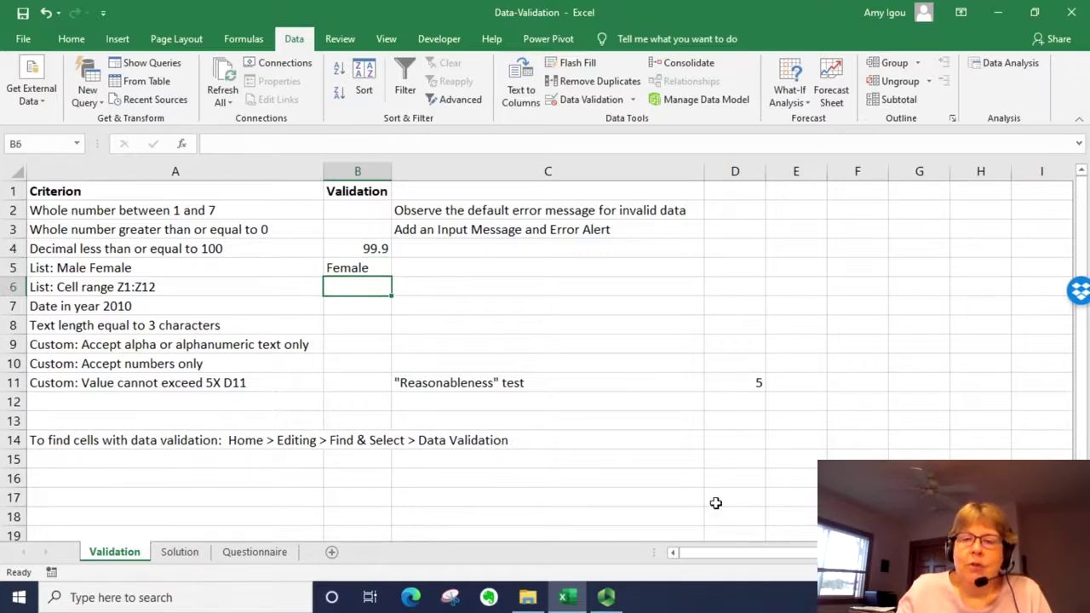
pyautogui.moveTo(755, 554); pyautogui.dragTo(831, 554)
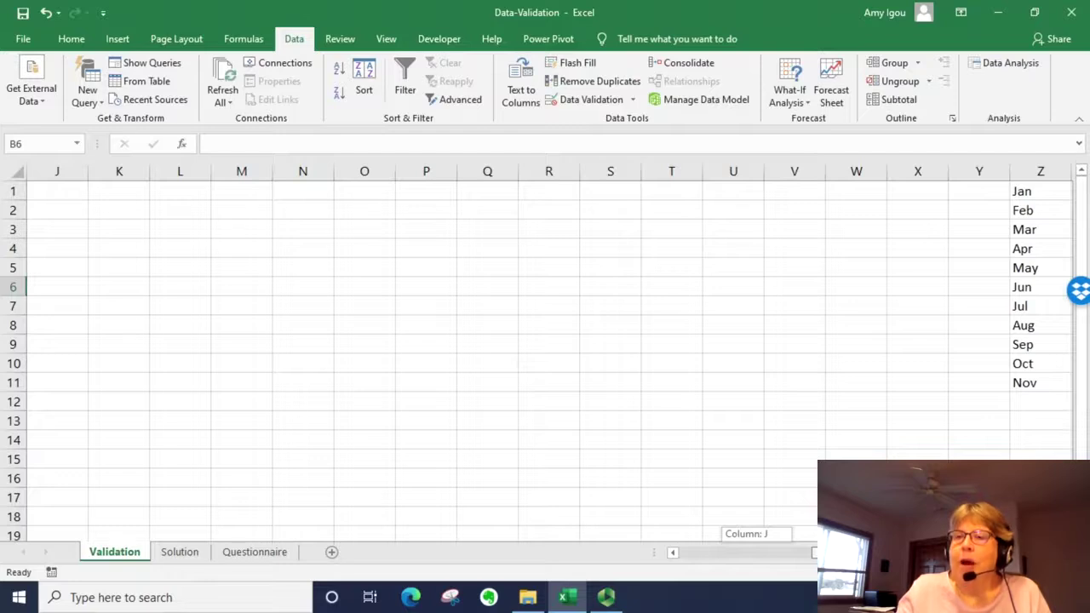
pyautogui.moveTo(831, 553); pyautogui.dragTo(754, 554)
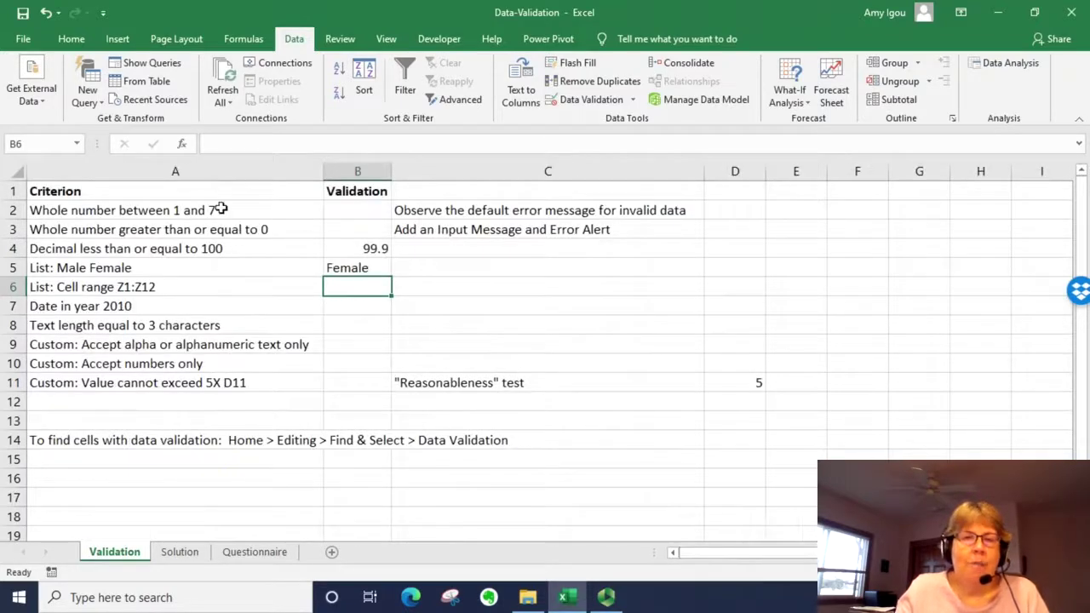
pyautogui.click(633, 100)
pyautogui.click(630, 116)
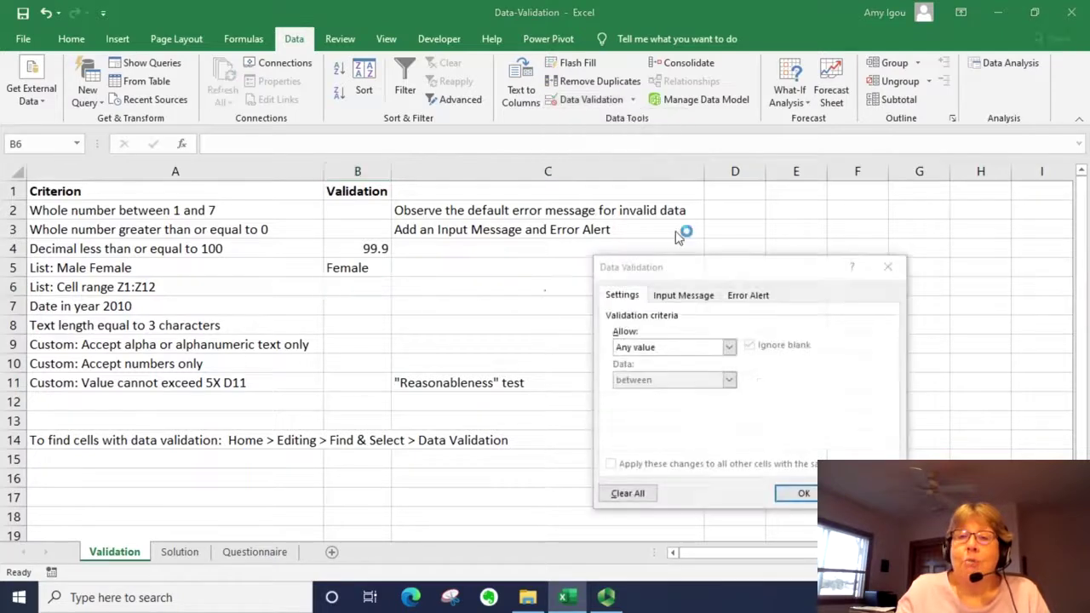
pyautogui.click(727, 347)
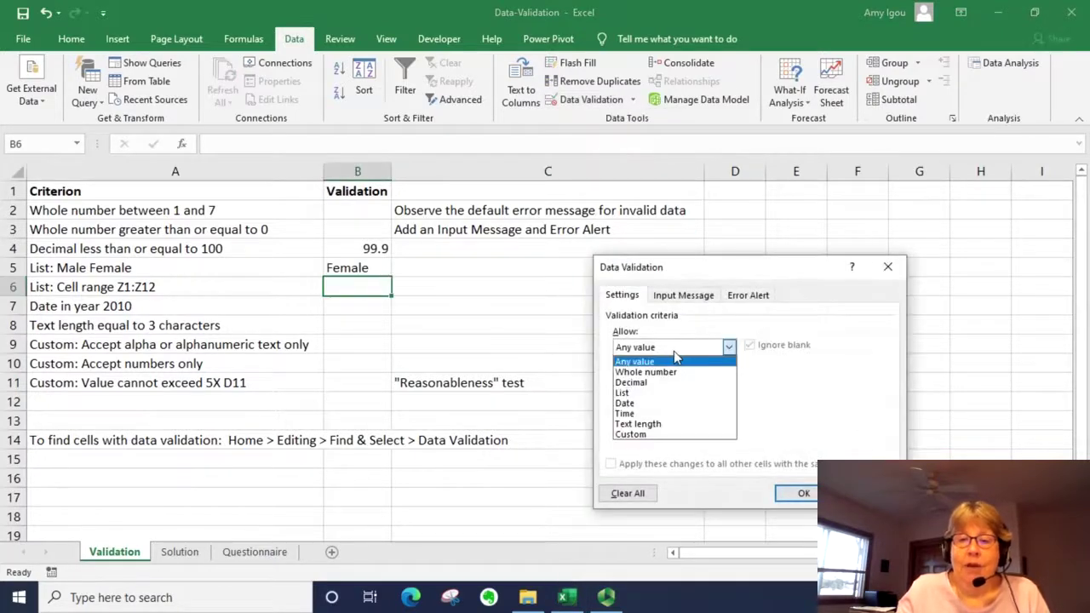
pyautogui.click(666, 393)
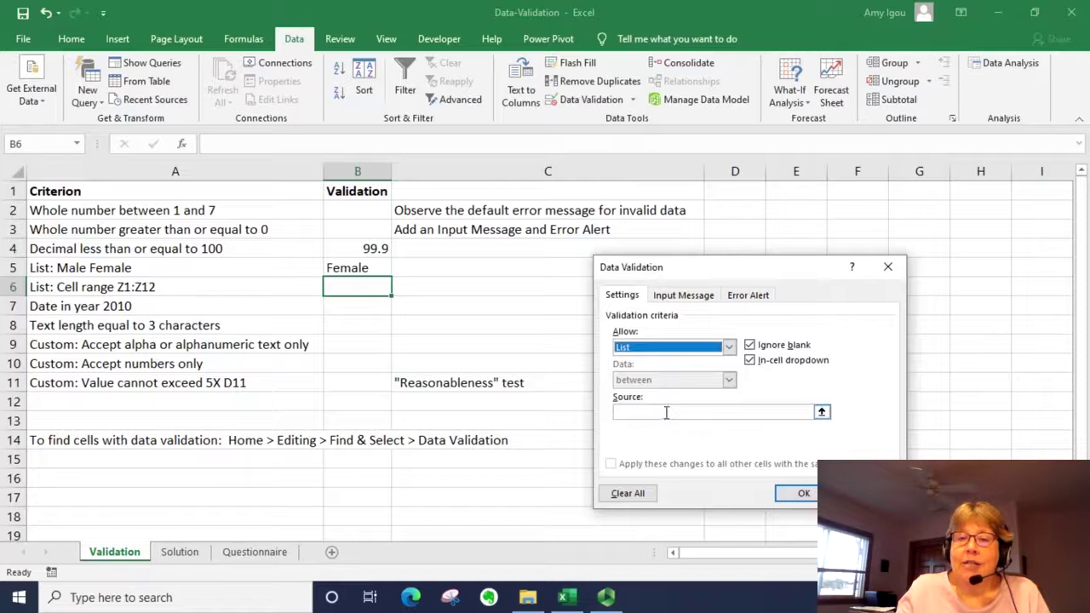
pyautogui.click(818, 410)
pyautogui.moveTo(694, 552); pyautogui.dragTo(758, 552)
pyautogui.moveTo(1042, 192); pyautogui.dragTo(1050, 401)
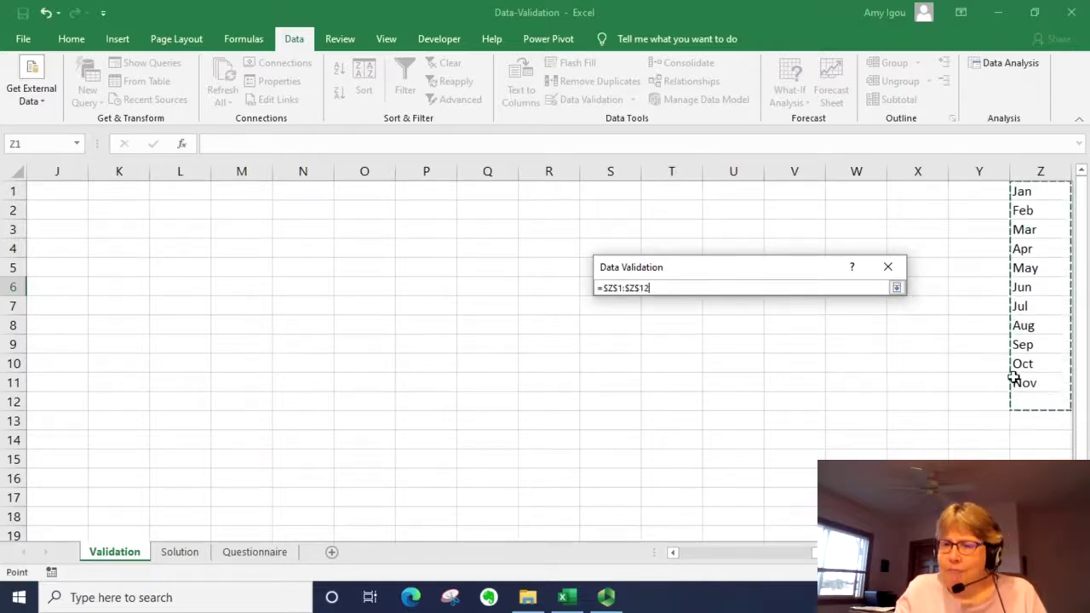
pyautogui.click(896, 289)
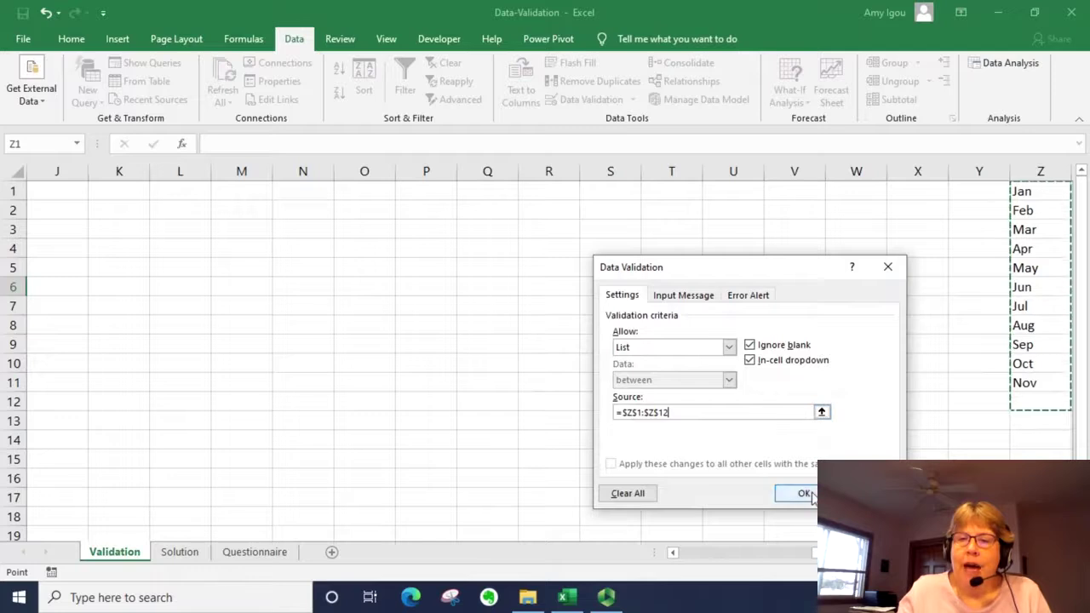
pyautogui.click(804, 494)
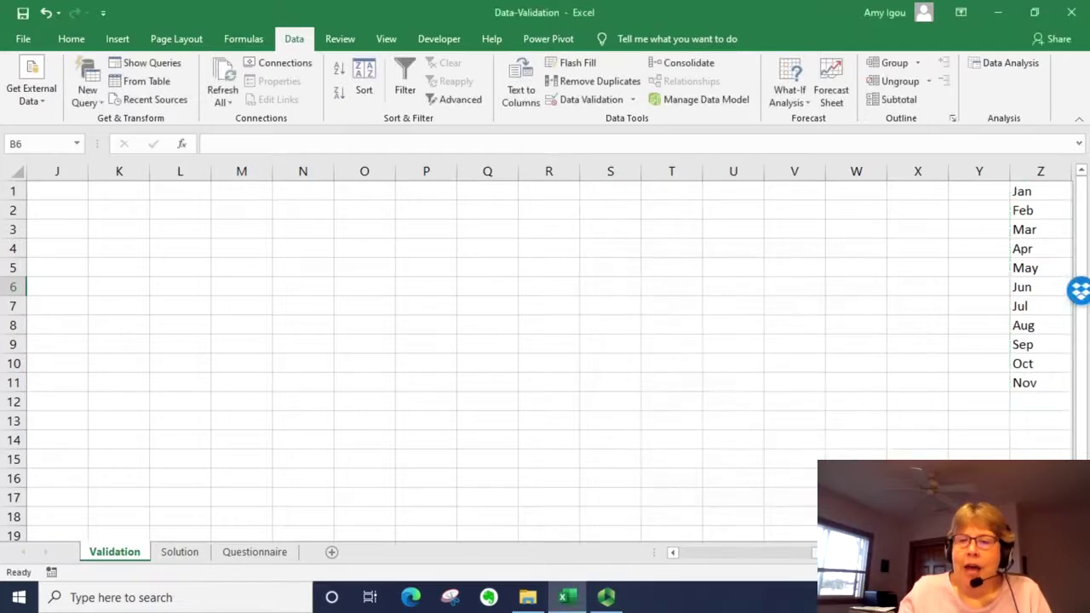
# Enter Dec into Z12
pyautogui.click(1031, 401)
pyautogui.write('D')
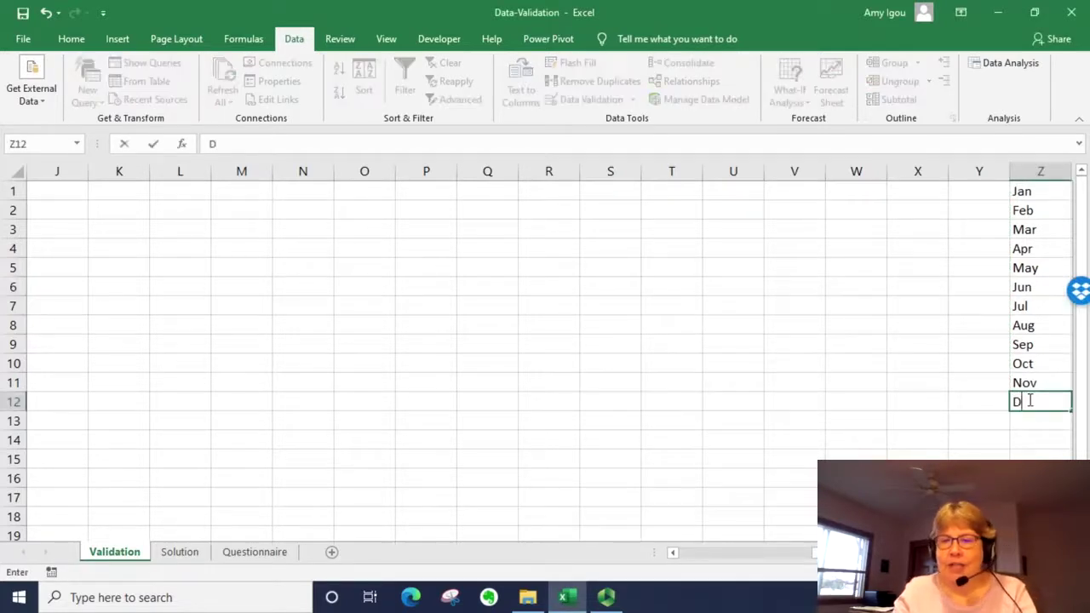
pyautogui.write('ec')
pyautogui.press('Return')
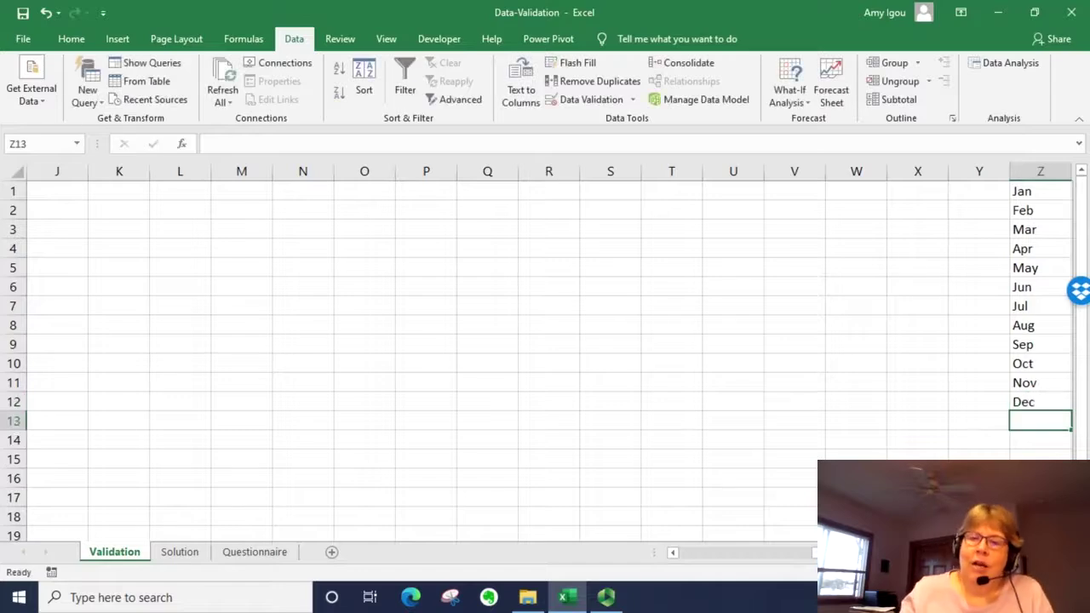
# Check B6's dropdown shows the months, closing it without picking one
pyautogui.moveTo(813, 553); pyautogui.dragTo(654, 524)
pyautogui.click(345, 292)
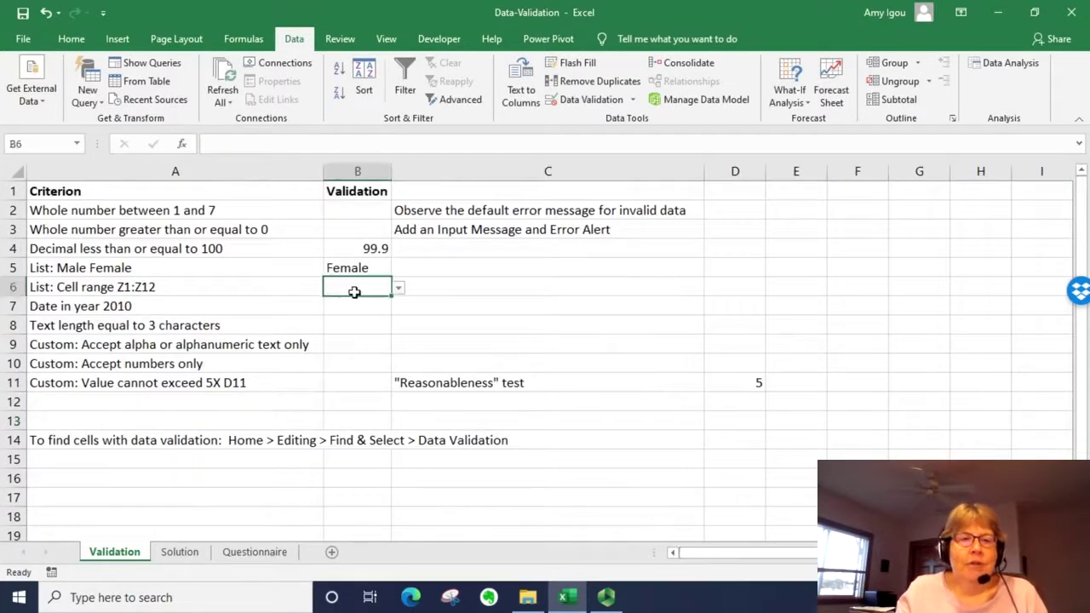
pyautogui.click(398, 290)
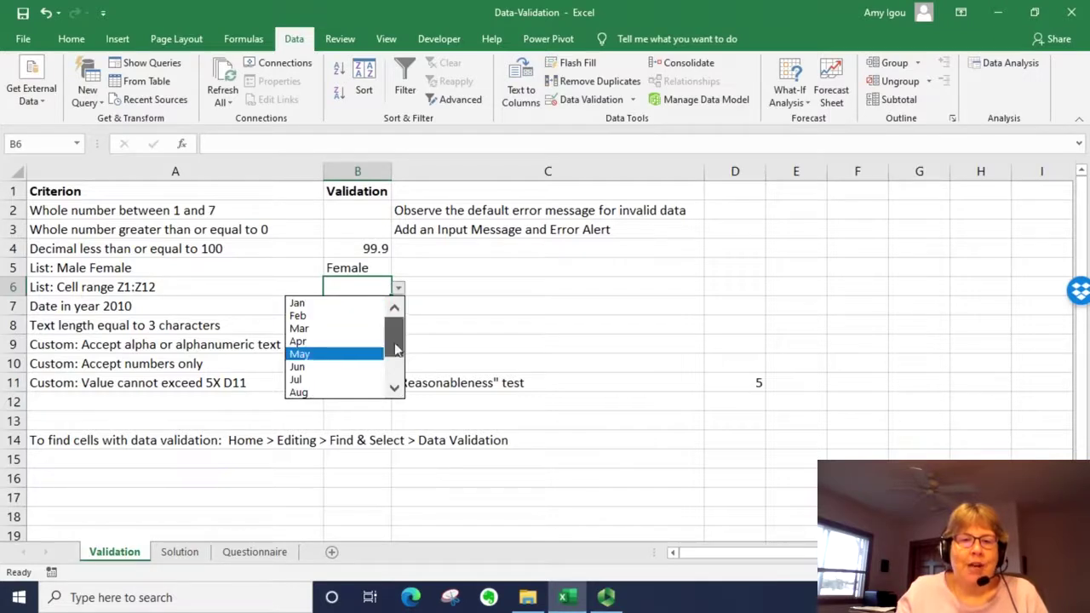
pyautogui.click(392, 385)
pyautogui.press('Escape')
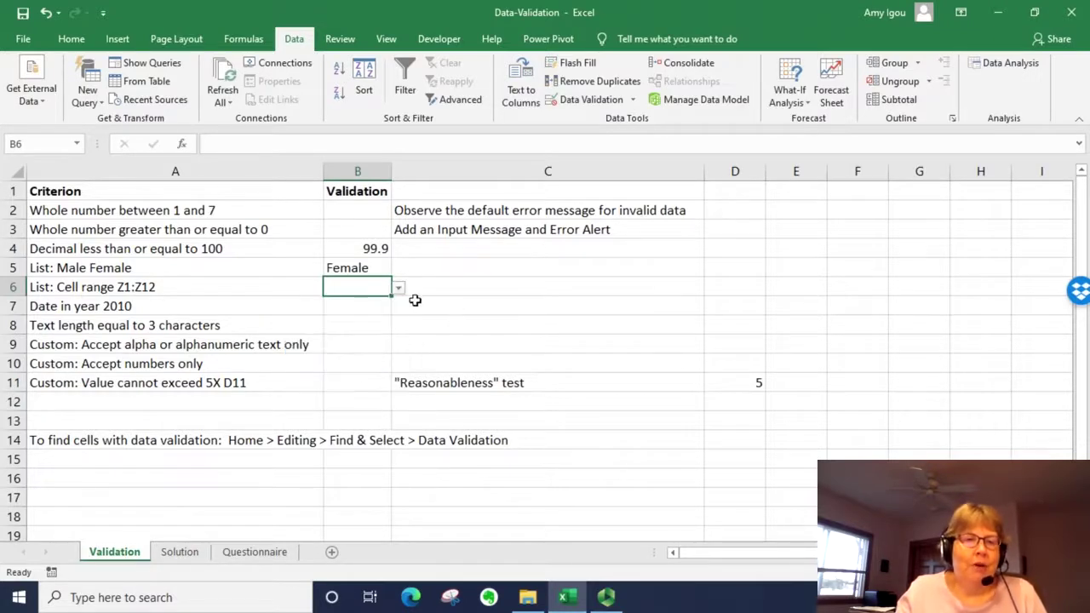
pyautogui.click(372, 305)
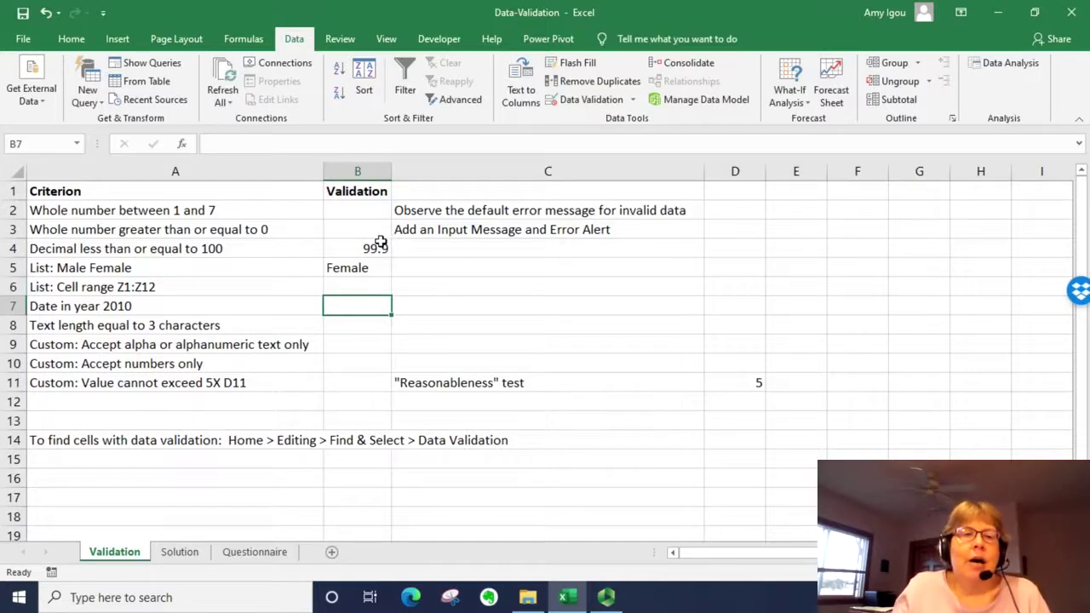
# Allow only dates between 1/1/2010 and 12/31/2010 in B7
pyautogui.click(633, 100)
pyautogui.click(621, 120)
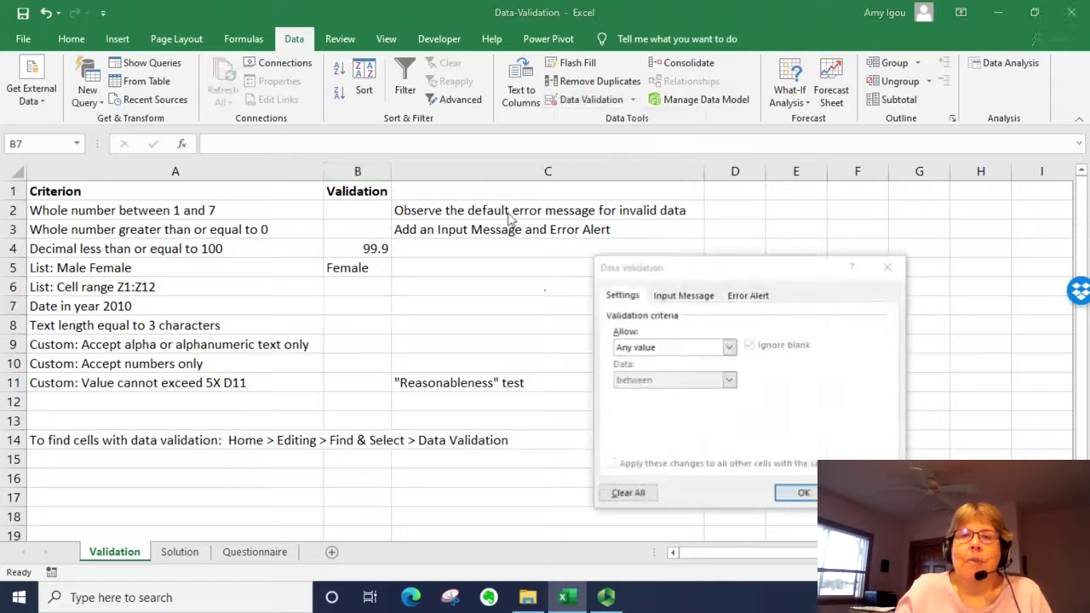
pyautogui.click(686, 349)
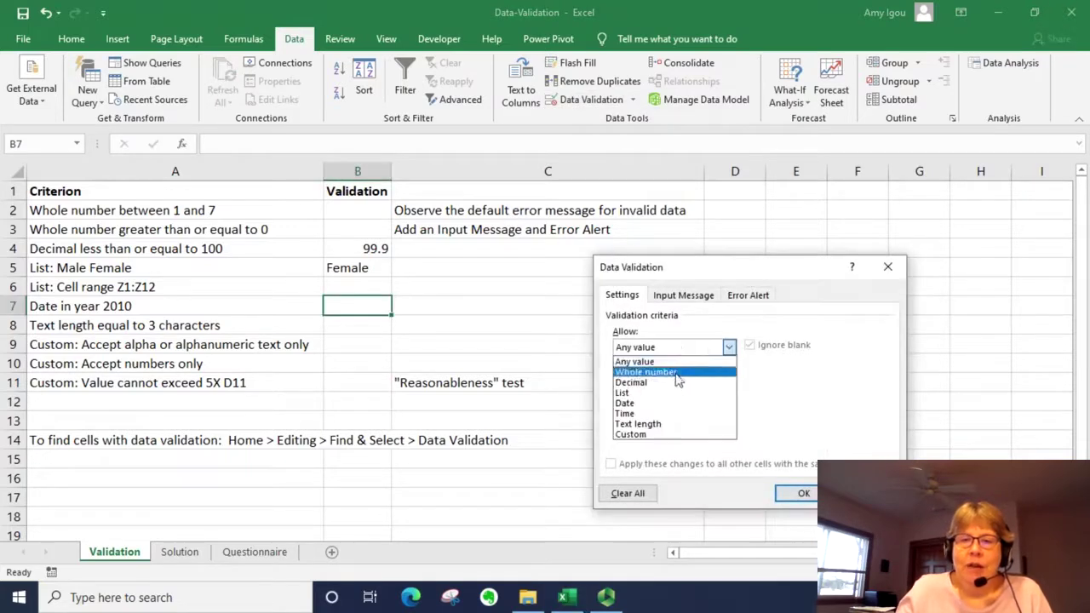
pyautogui.click(638, 403)
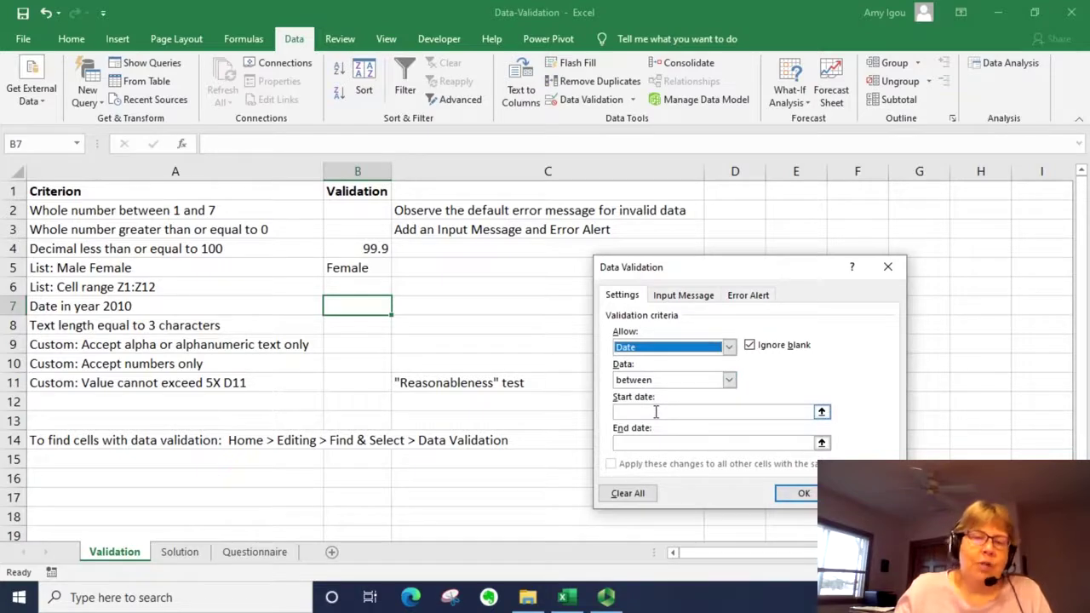
pyautogui.click(655, 412)
pyautogui.write('1/1/2010')
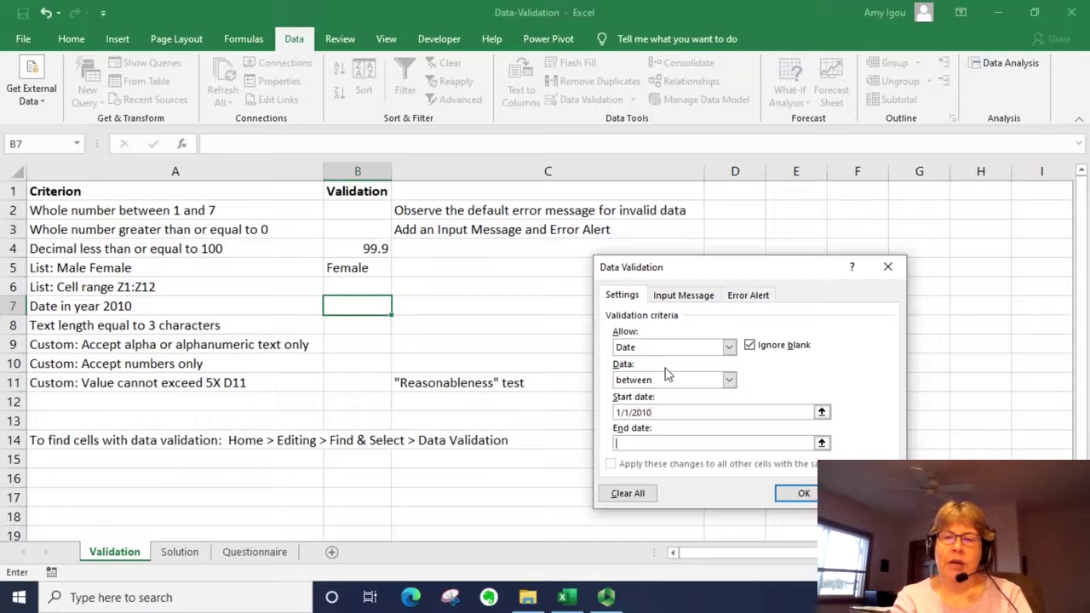
pyautogui.write('12/1')
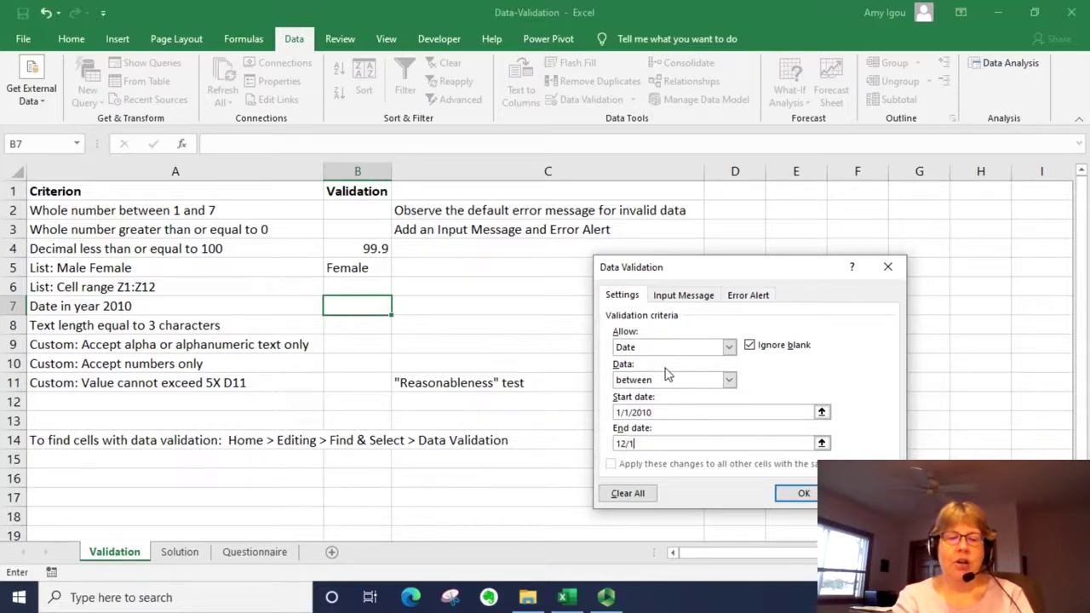
pyautogui.write('3/2010')
pyautogui.press('Tab')
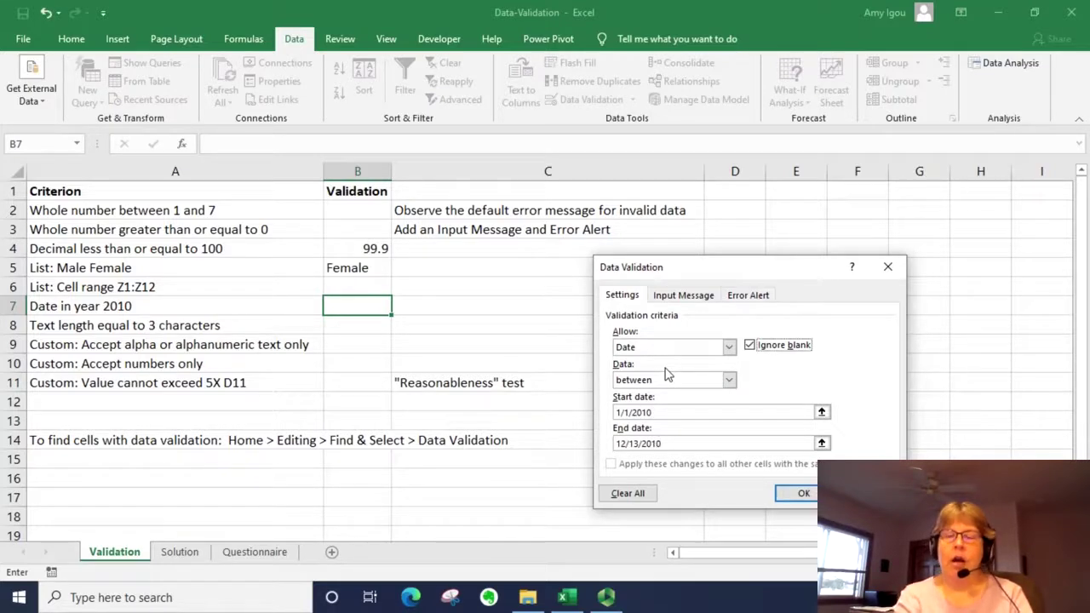
pyautogui.click(640, 444)
pyautogui.press('BackSpace')
pyautogui.press('BackSpace')
pyautogui.write('31')
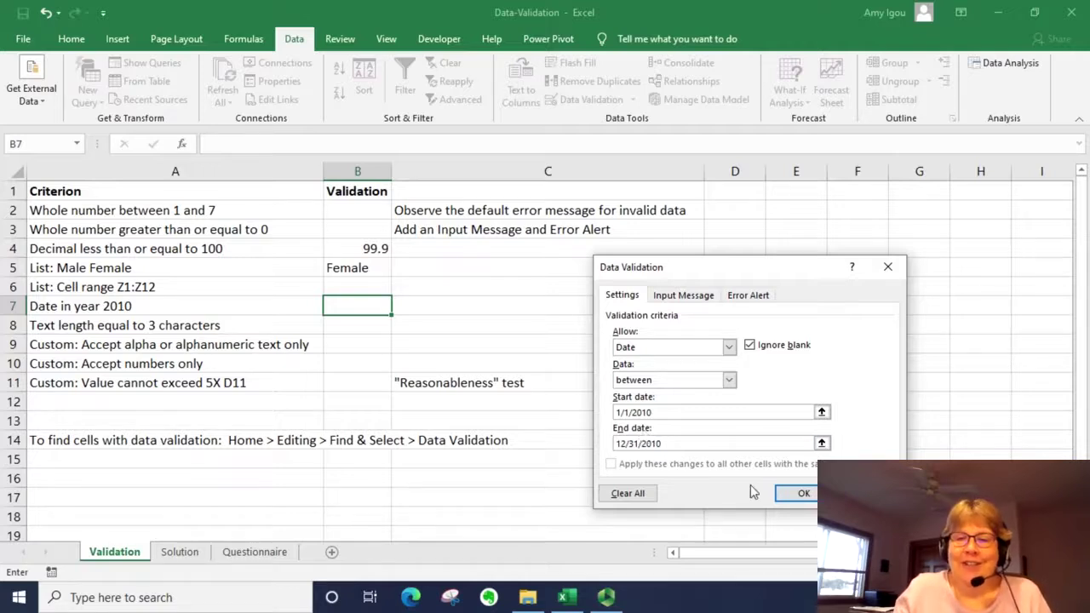
pyautogui.click(794, 495)
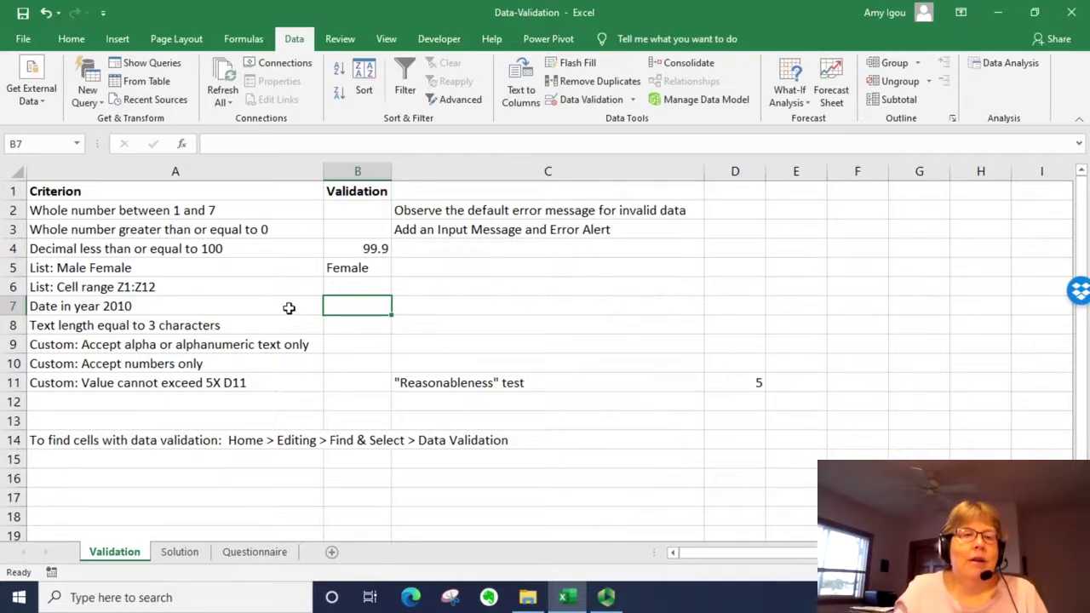
# Set B8's validation to Text length equal to, ready to enter length 3
pyautogui.click(353, 324)
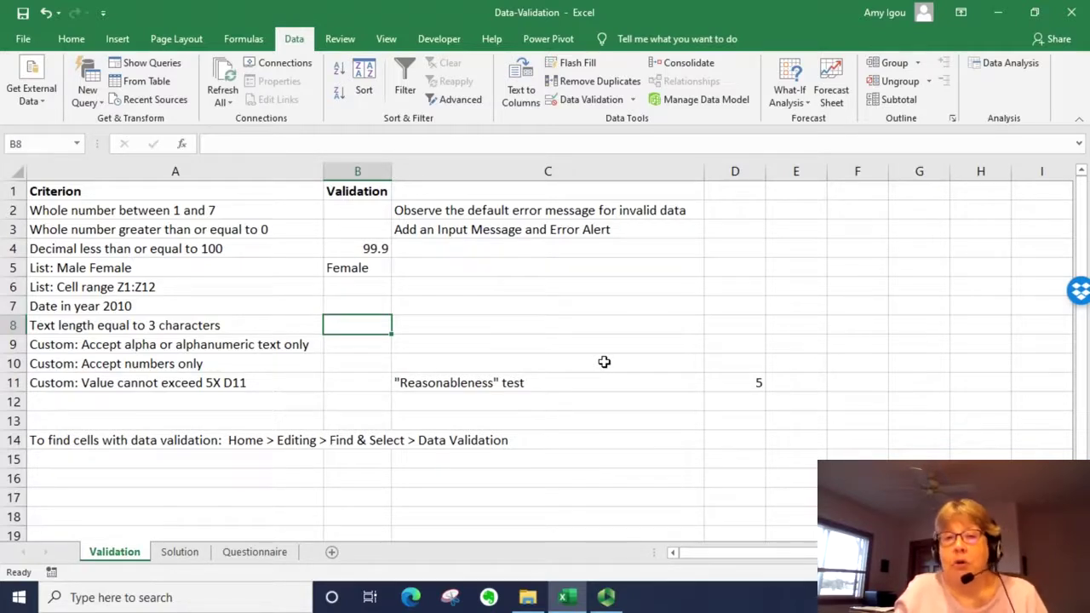
pyautogui.click(635, 102)
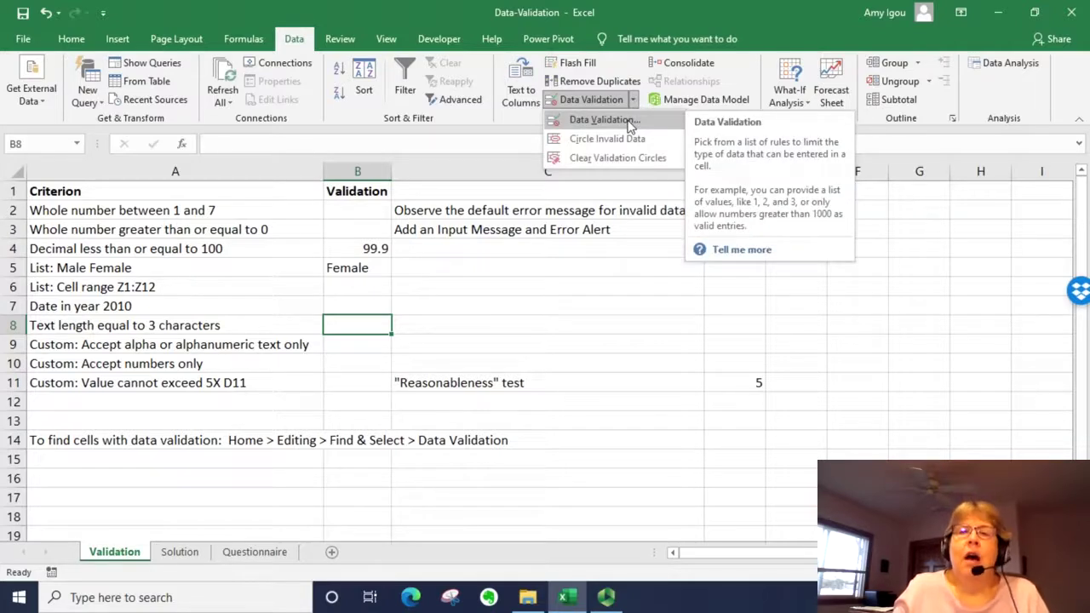
pyautogui.click(631, 121)
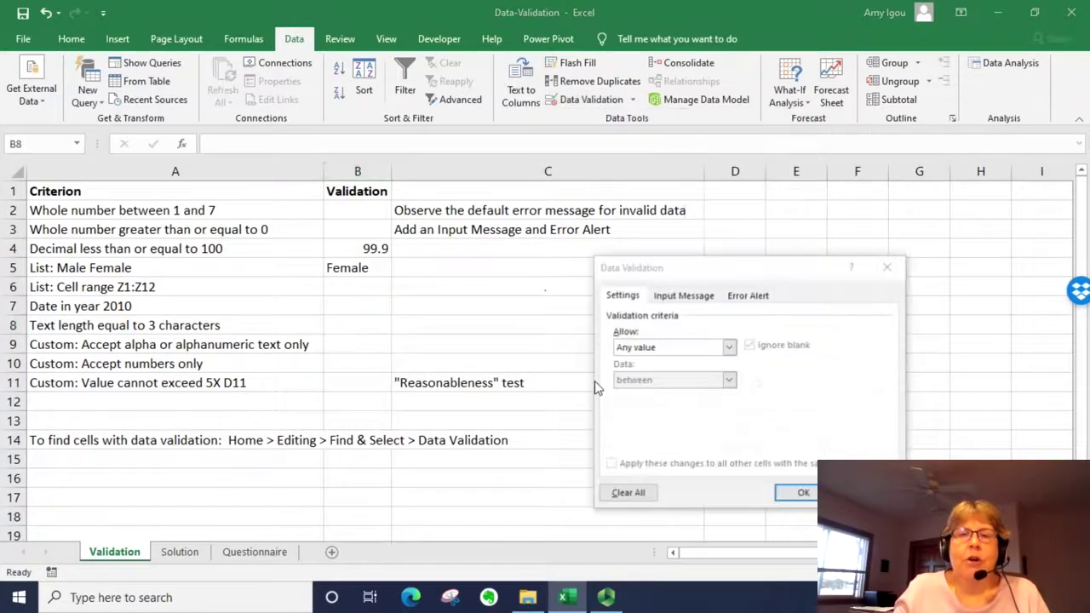
pyautogui.click(672, 347)
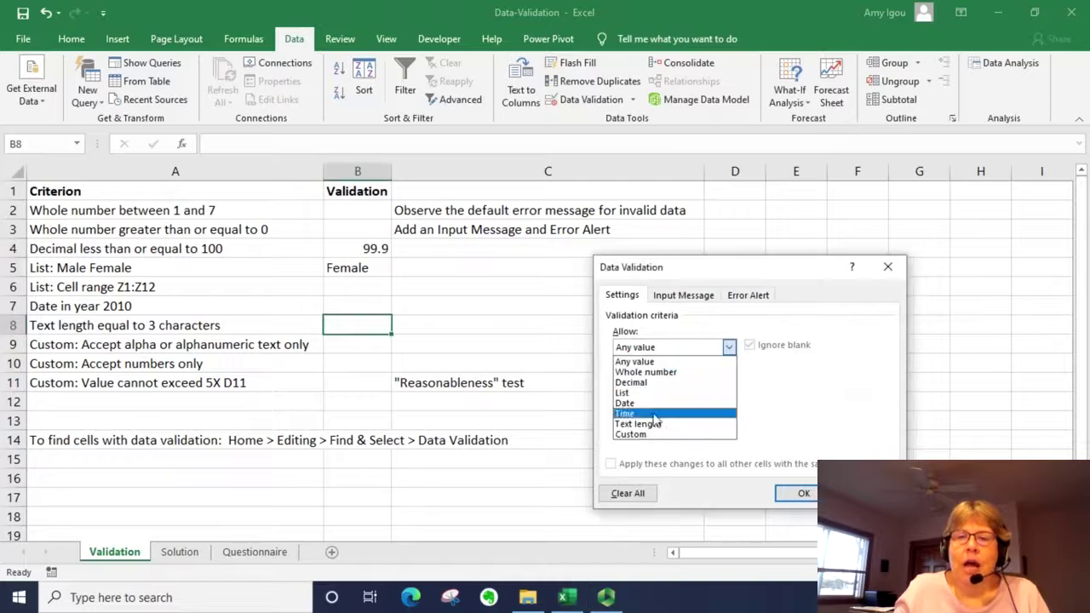
pyautogui.click(652, 423)
pyautogui.click(651, 388)
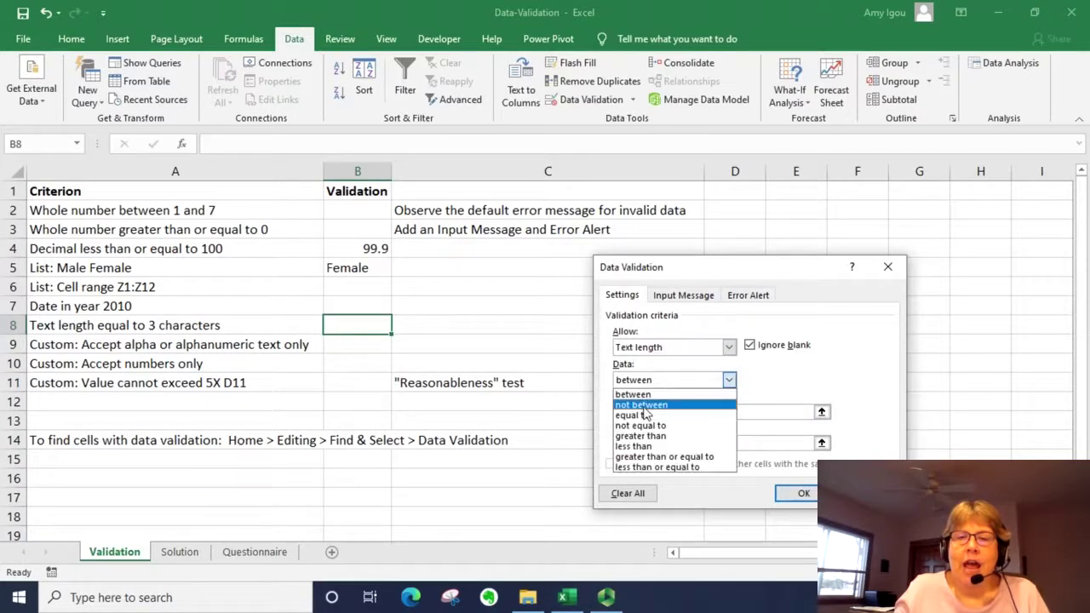
pyautogui.click(645, 415)
pyautogui.hotkey('alt', 'Down')
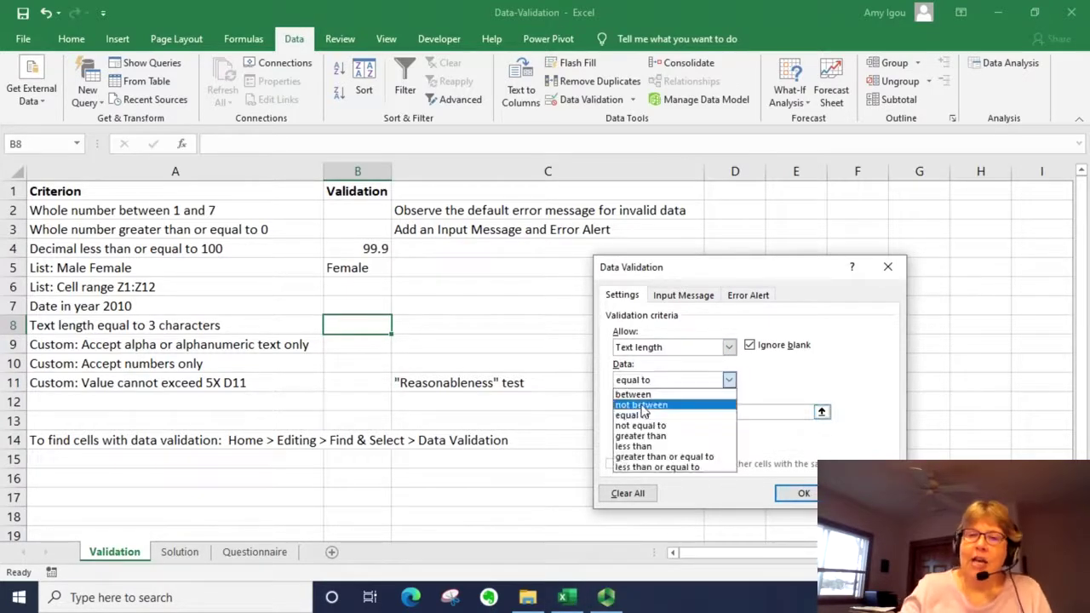
pyautogui.click(774, 411)
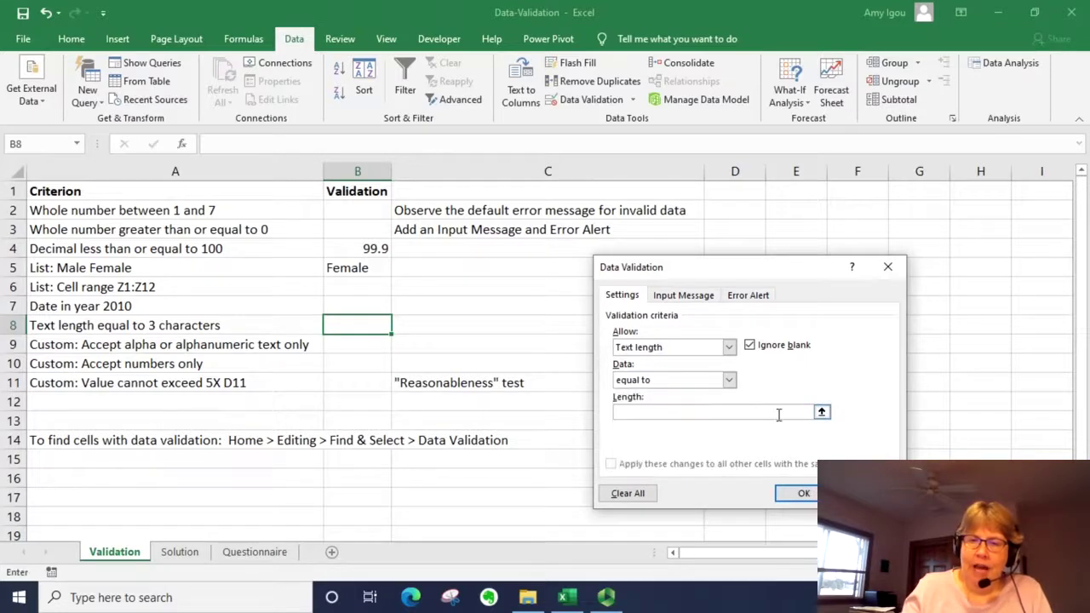
# Apply the 3-character text length rule to B8 and enter 123 there
pyautogui.write('3')
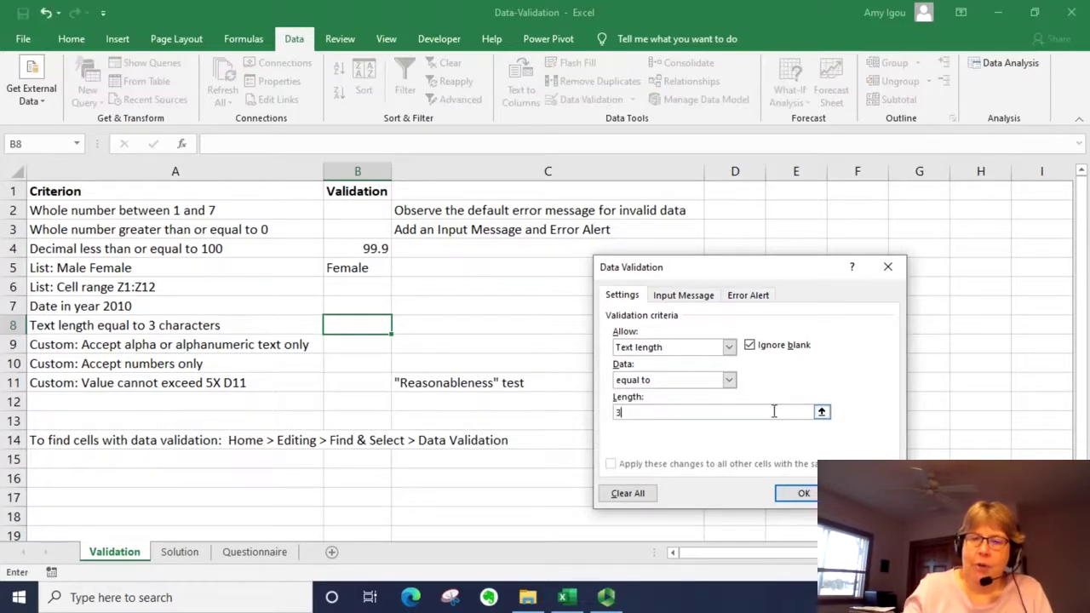
pyautogui.click(802, 493)
pyautogui.write('123')
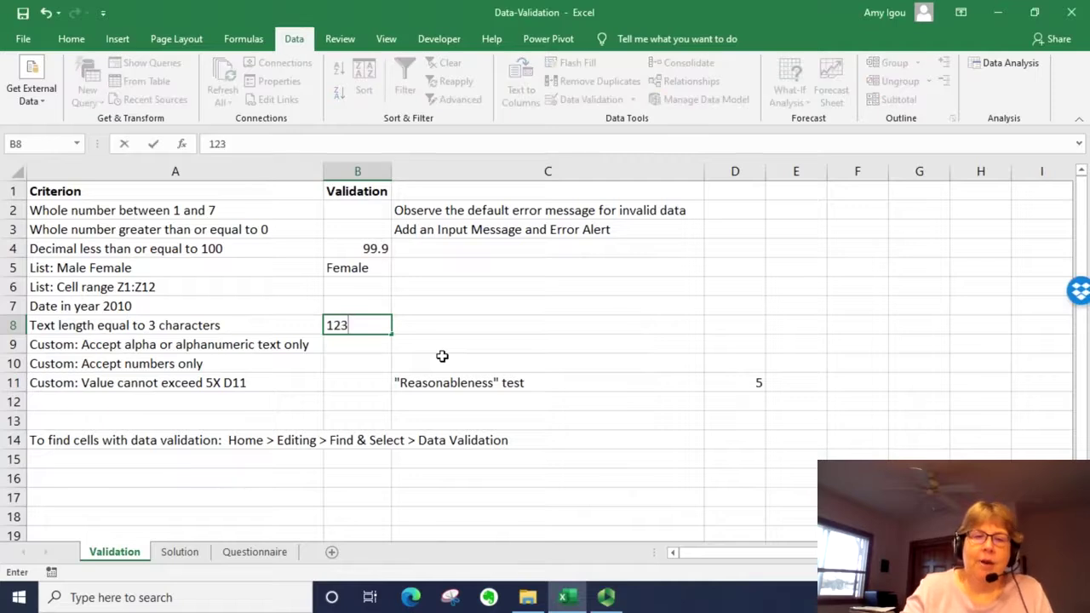
pyautogui.press('Return')
# Try a longer entry in B8 and cancel the rejection so 123 stays
pyautogui.press('Up')
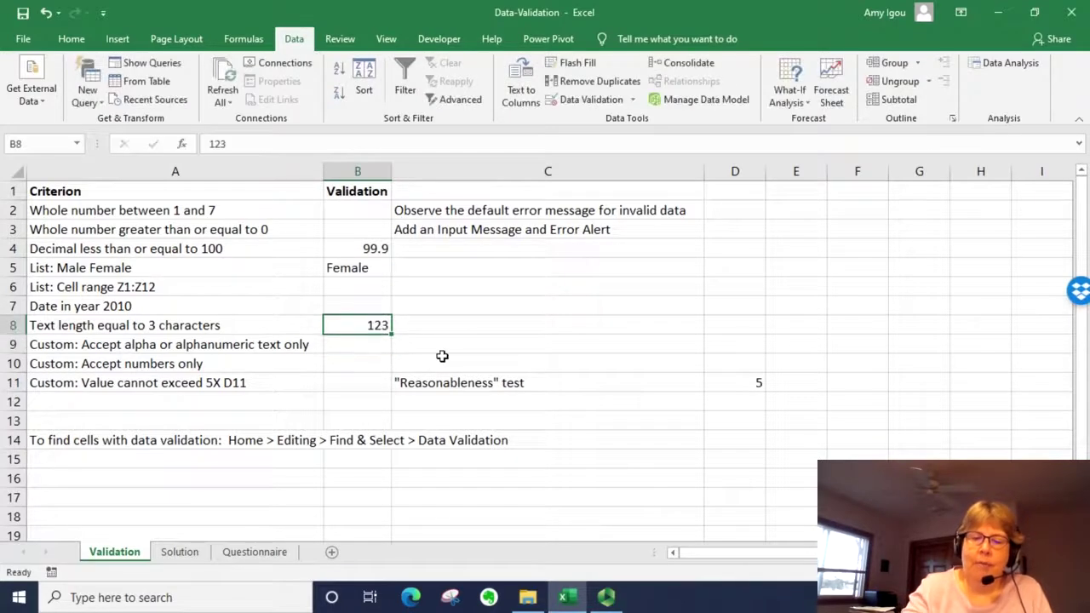
pyautogui.write("hkhklh'")
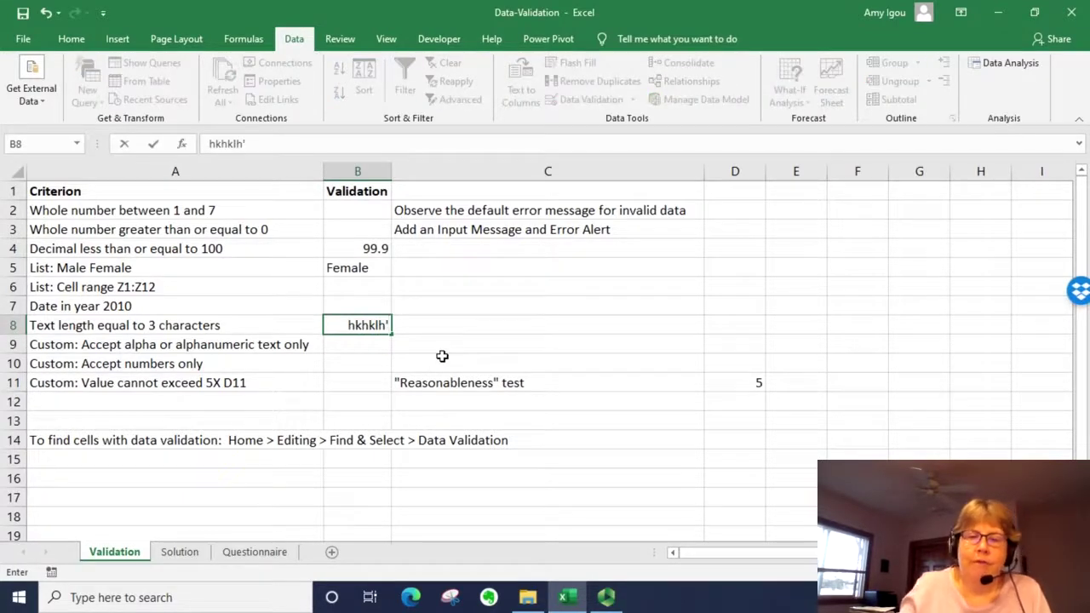
pyautogui.press('Return')
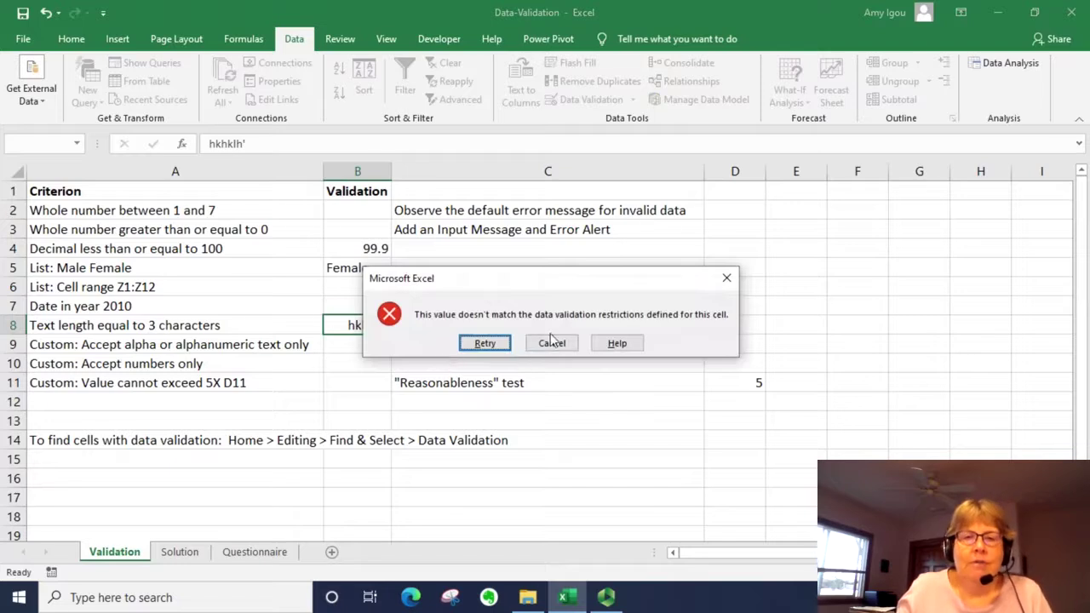
pyautogui.click(552, 340)
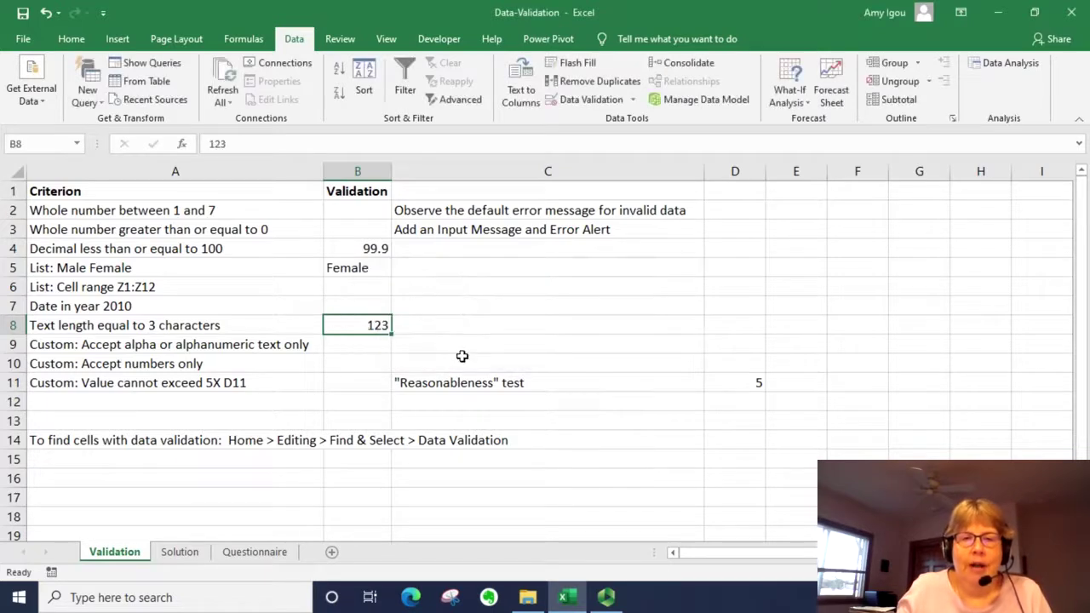
pyautogui.click(361, 351)
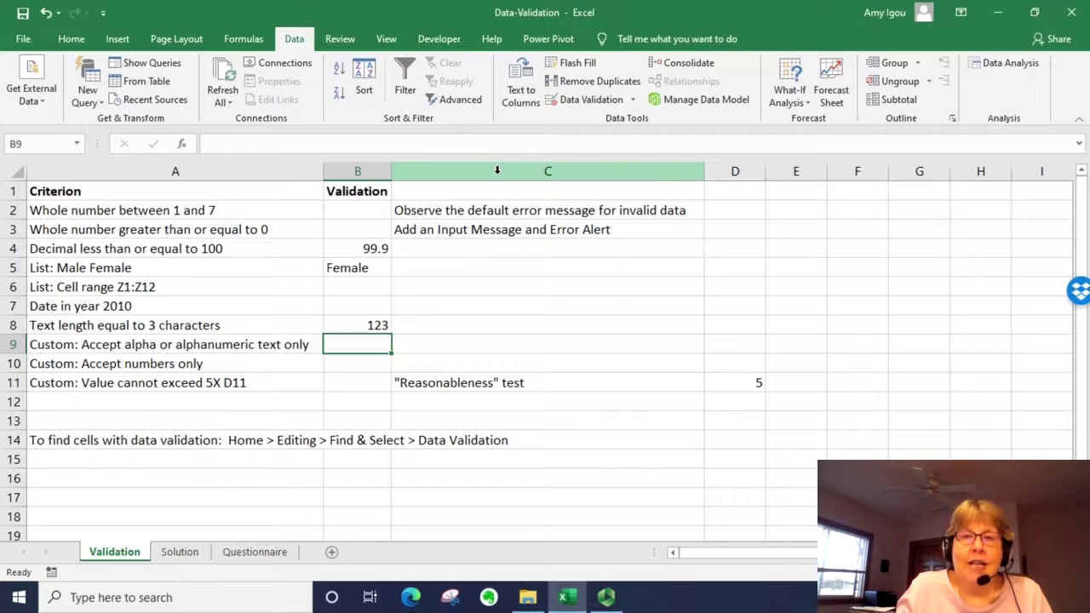
# Give B9 a Custom validation rule with the formula =istext(b9)
pyautogui.click(632, 100)
pyautogui.click(620, 124)
pyautogui.click(669, 347)
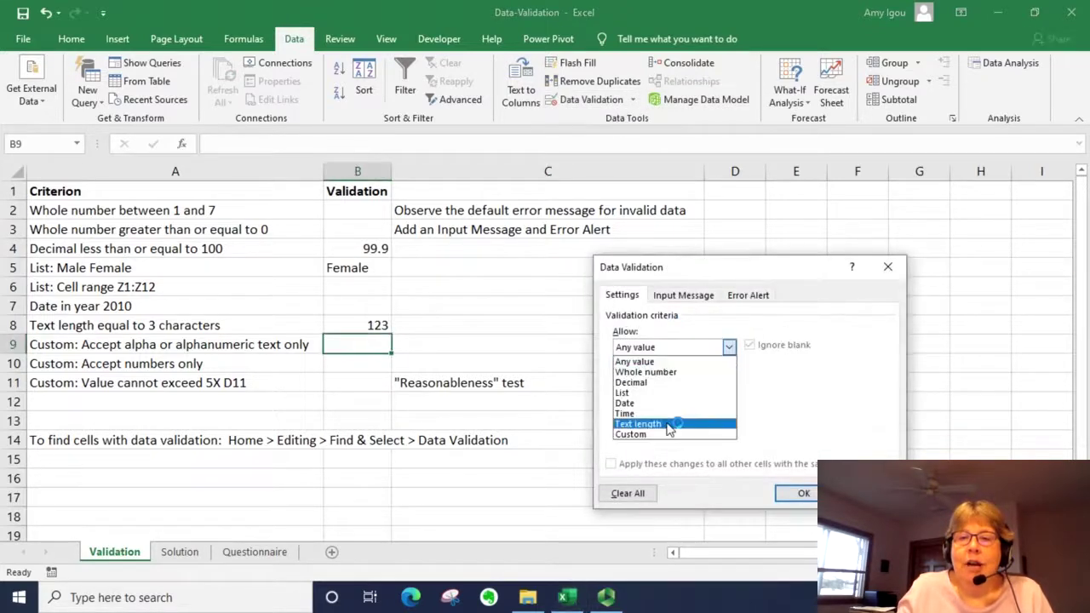
pyautogui.click(669, 435)
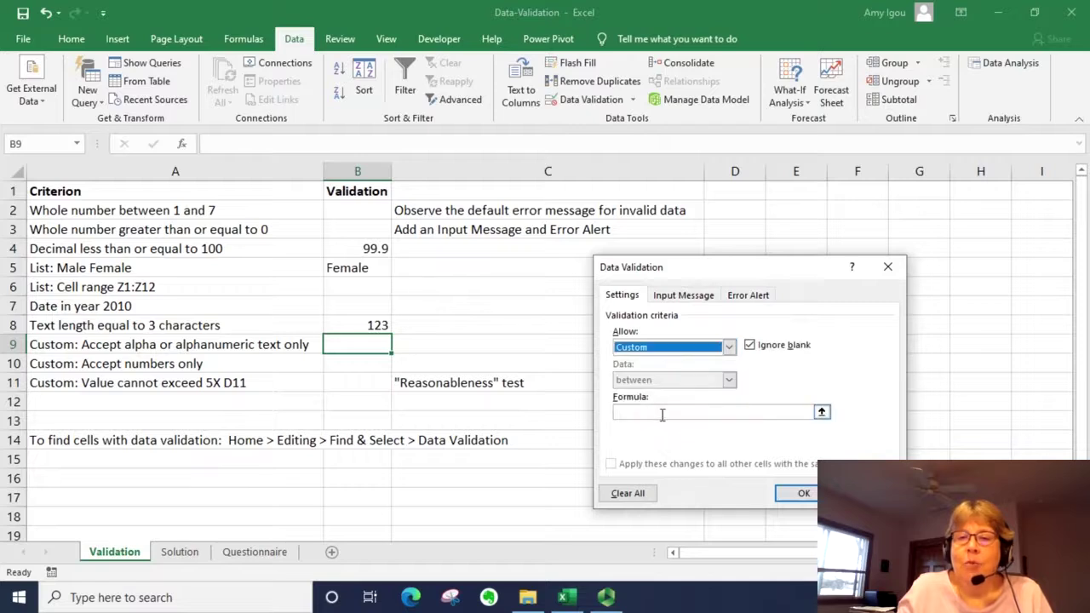
pyautogui.click(662, 414)
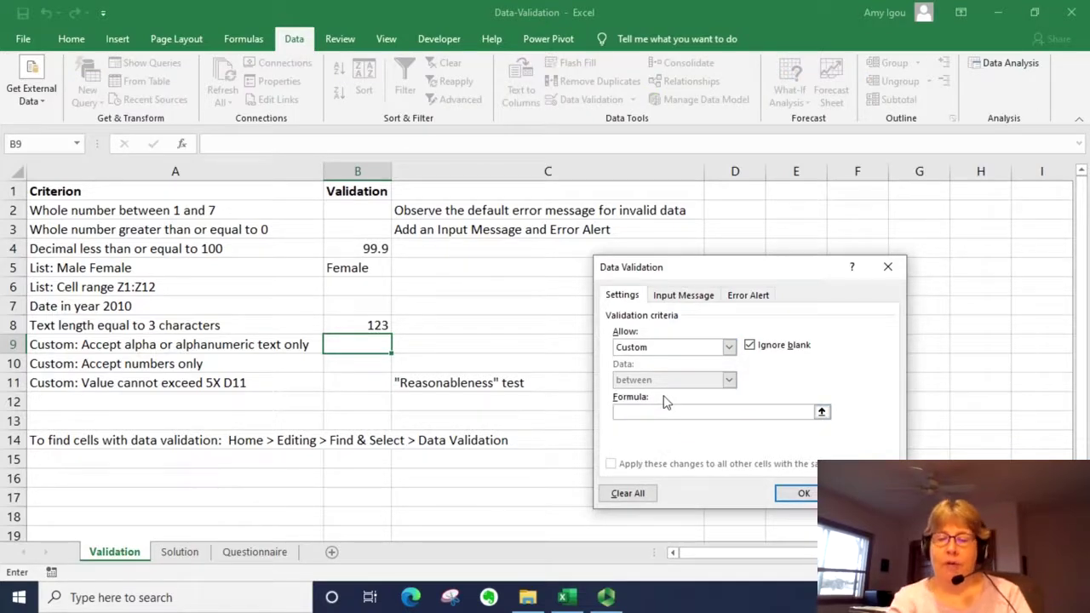
pyautogui.write('=')
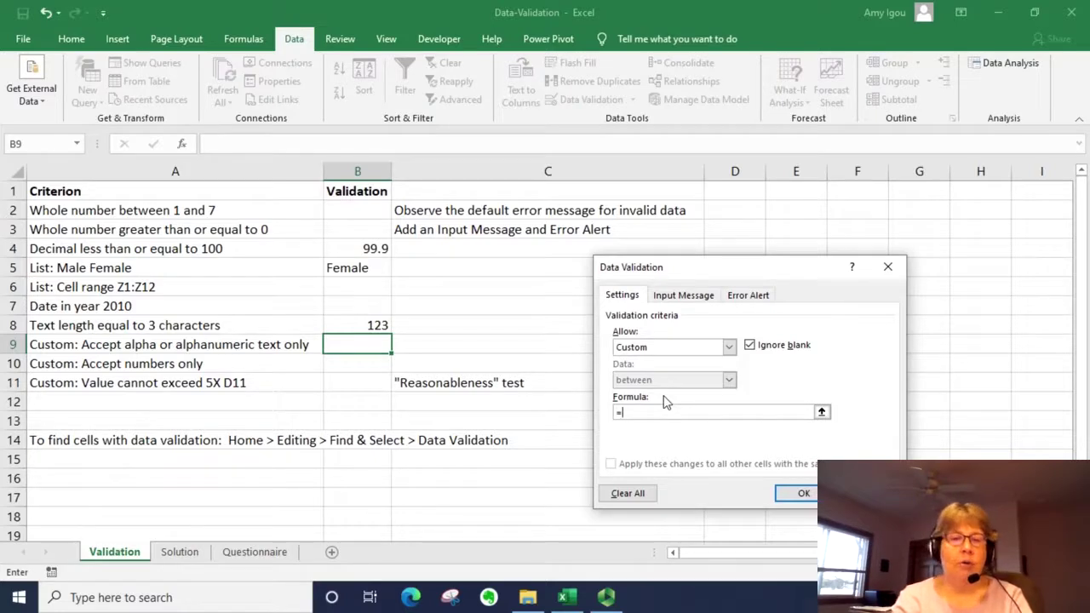
pyautogui.write('istext')
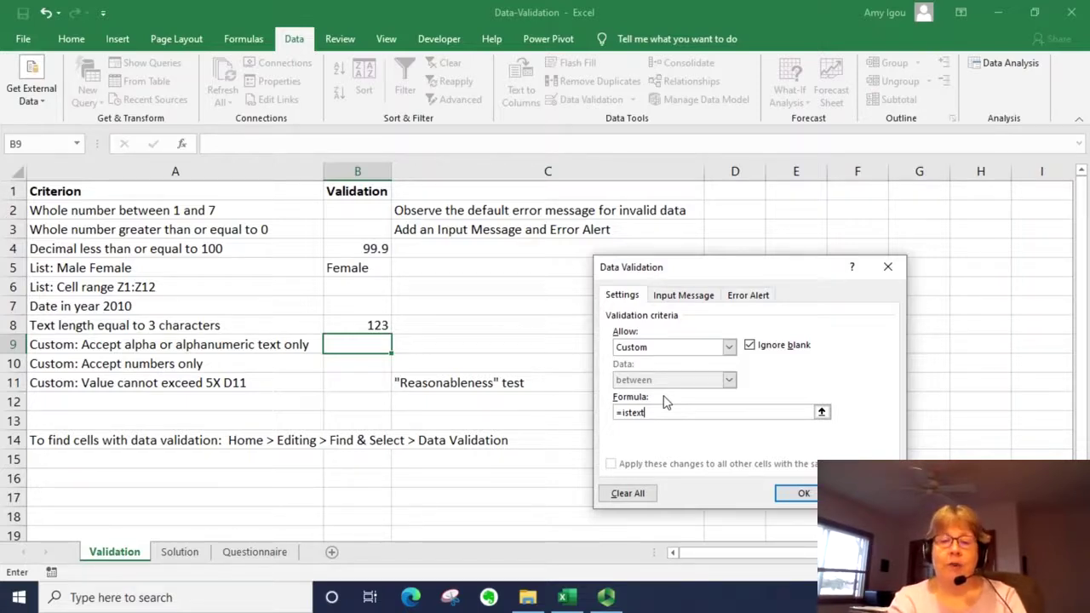
pyautogui.write('(b9')
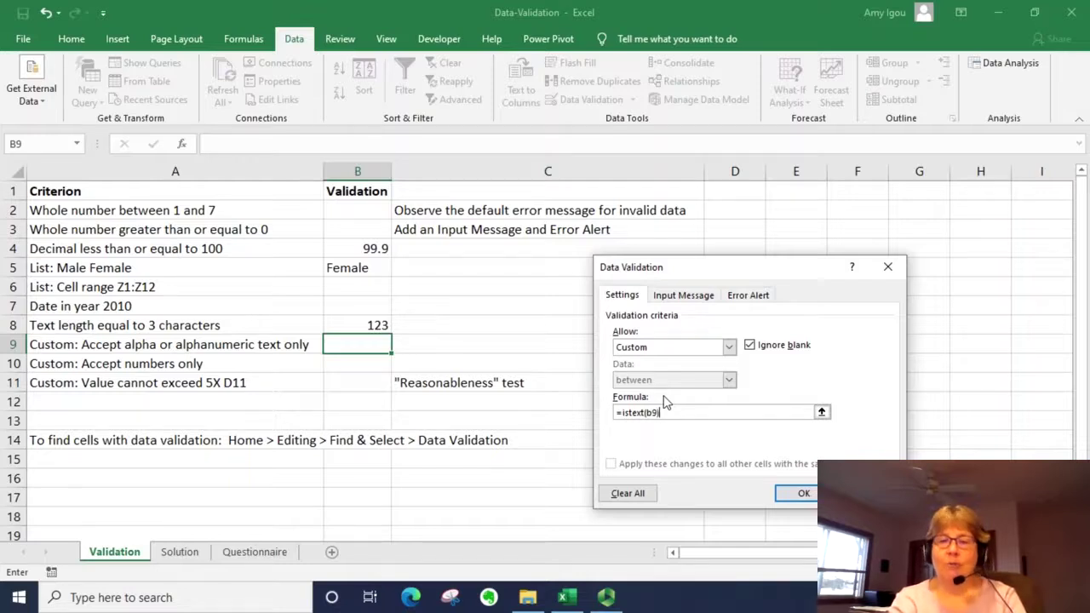
# Confirm the ISTEXT rule and enter the text aasd in B9
pyautogui.press('Return')
pyautogui.write('as')
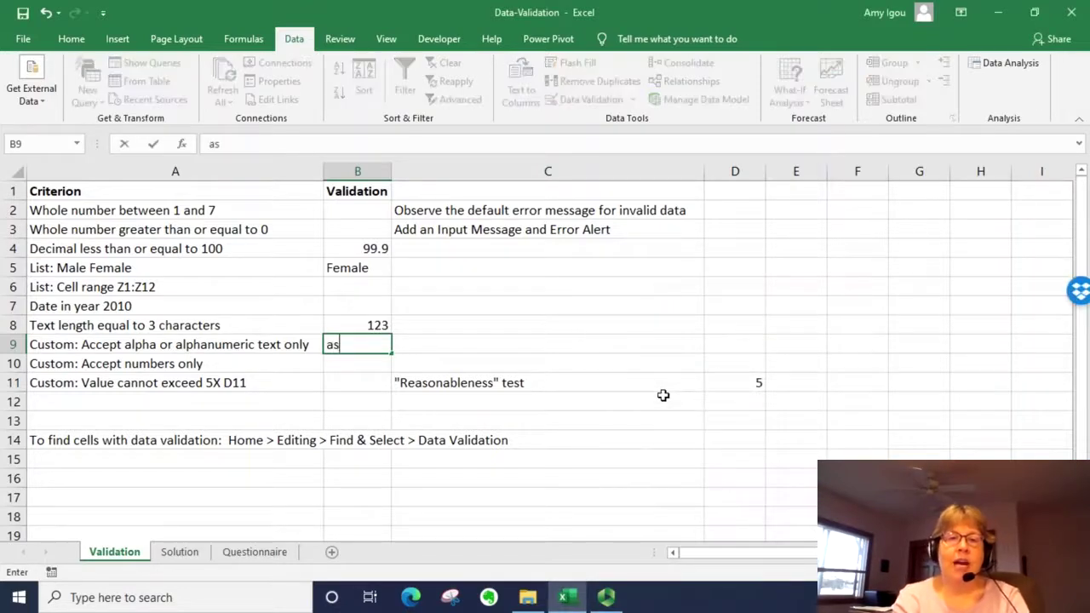
pyautogui.press('BackSpace')
pyautogui.write('asd')
pyautogui.press('Return')
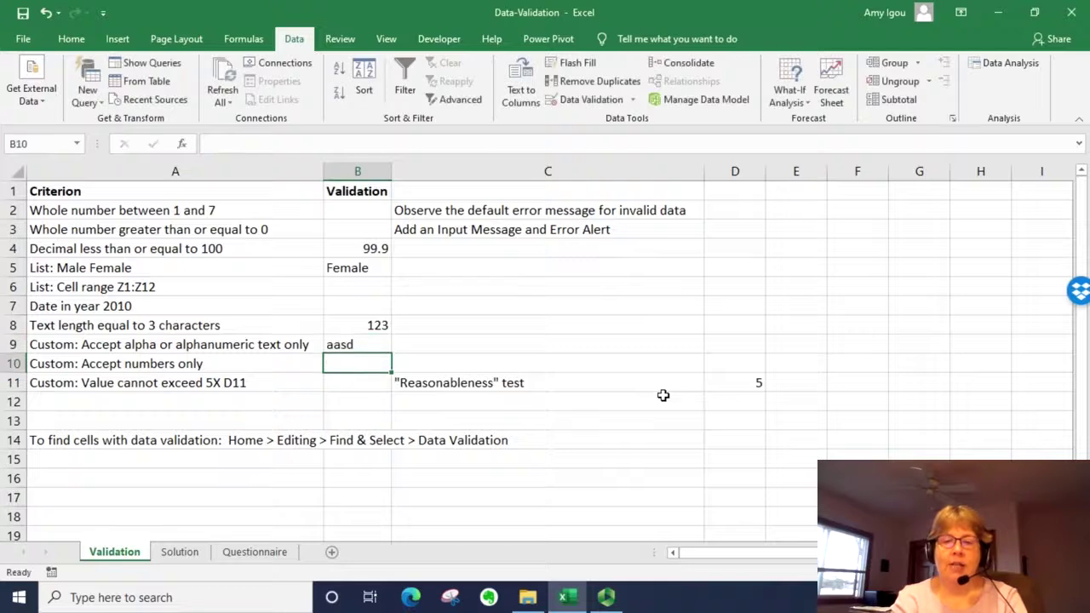
pyautogui.press('Up')
# Verify that 123 is rejected in B9, keeping aasd, then select B10
pyautogui.write('123')
pyautogui.press('Return')
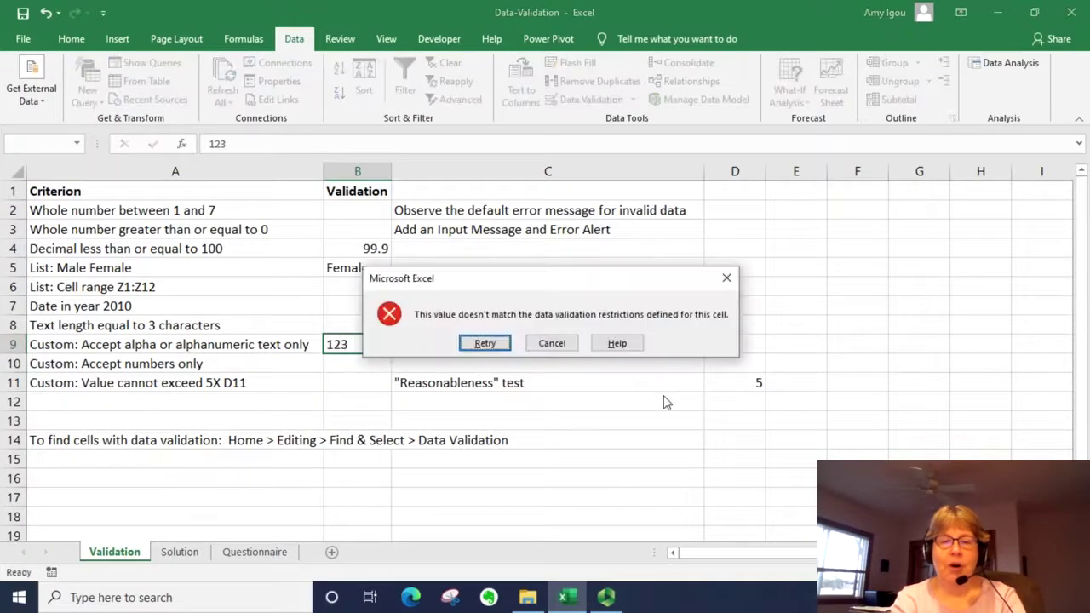
pyautogui.press('Escape')
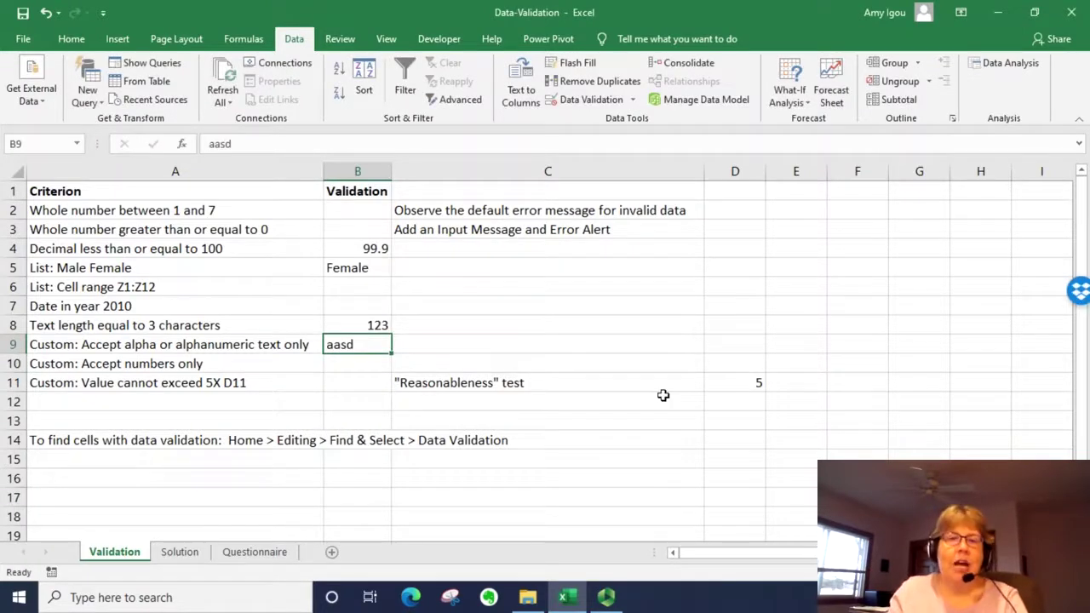
pyautogui.click(345, 366)
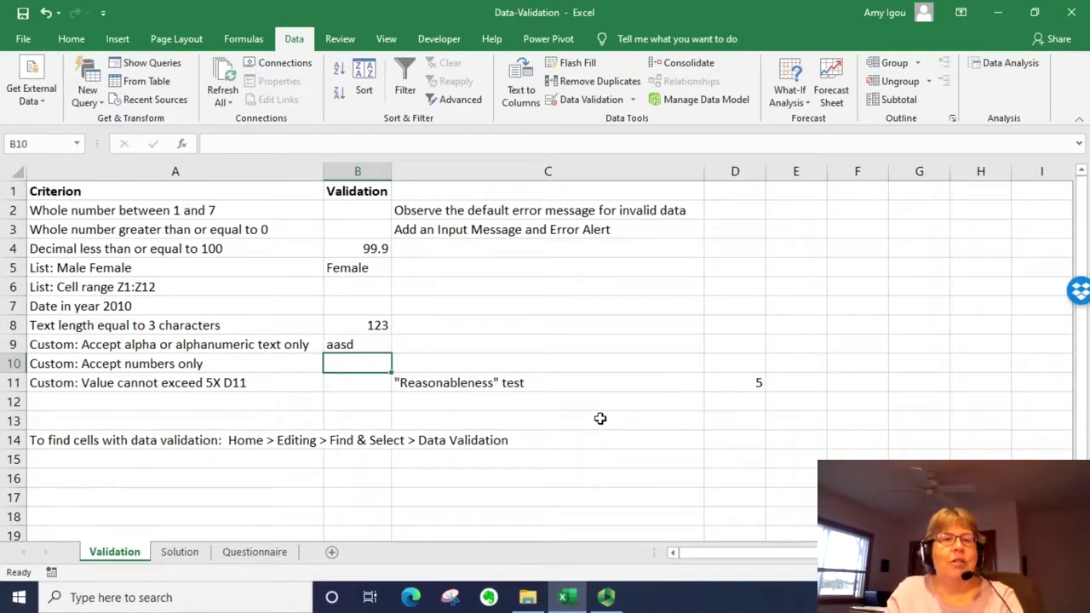
# Set a Custom validation formula =isnumber(b10) on B10
pyautogui.click(632, 100)
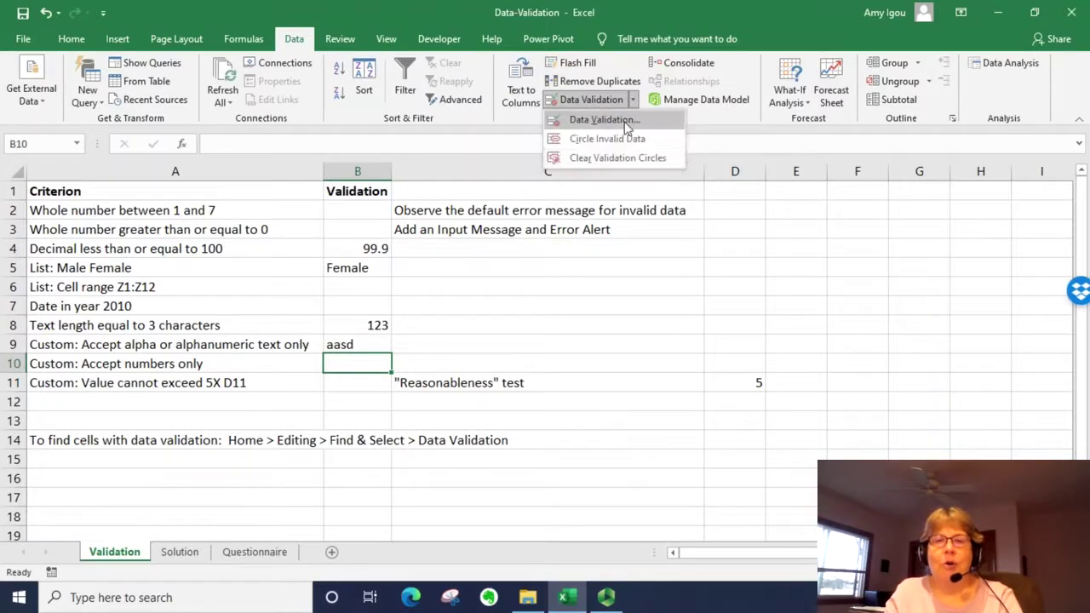
pyautogui.click(625, 121)
pyautogui.click(694, 347)
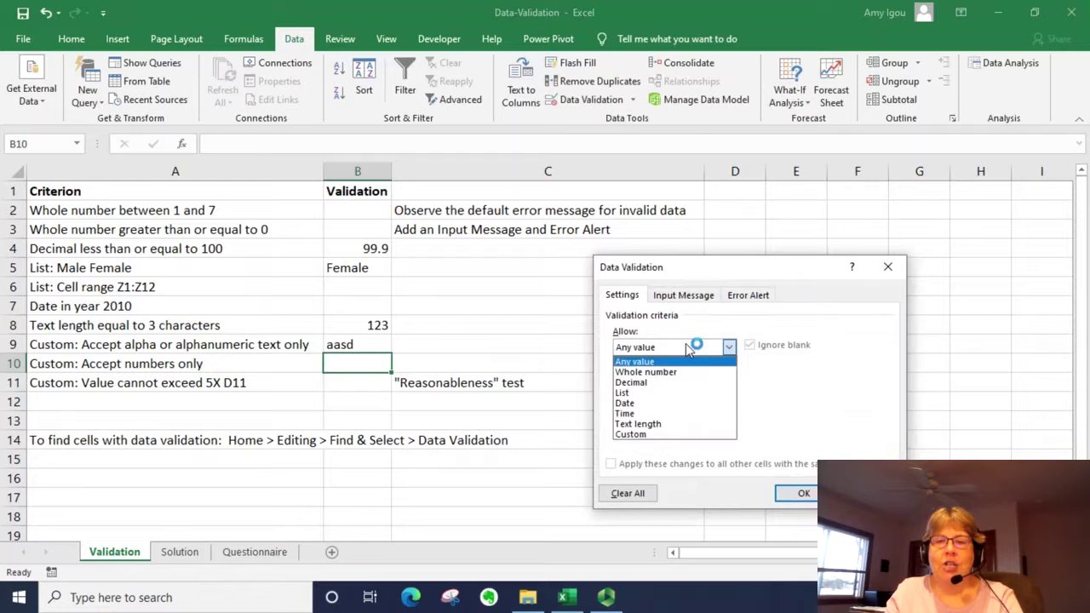
pyautogui.click(651, 438)
pyautogui.click(640, 410)
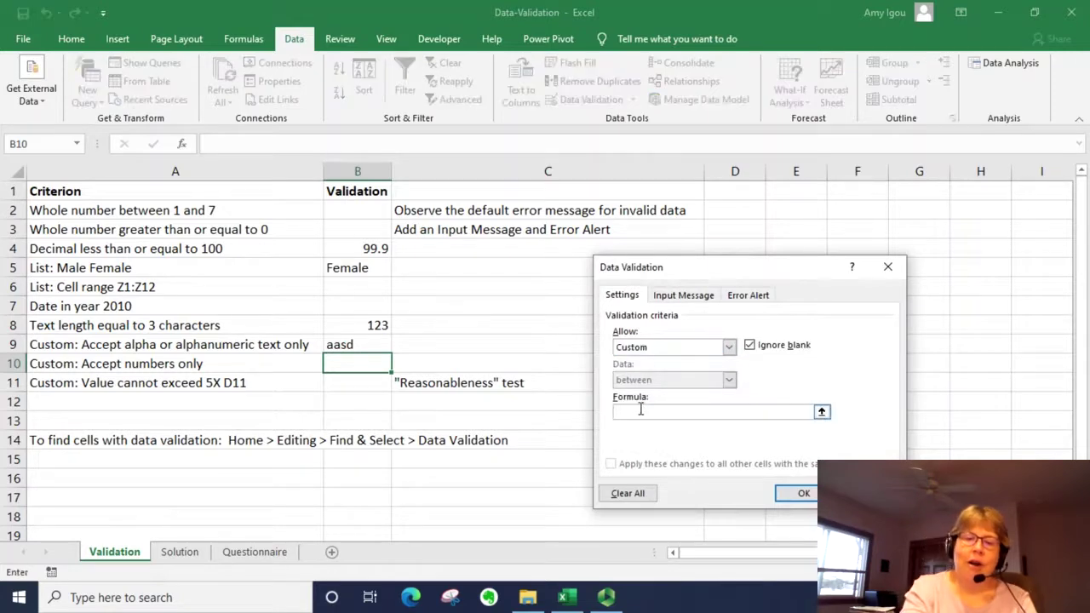
pyautogui.write('=isnumb')
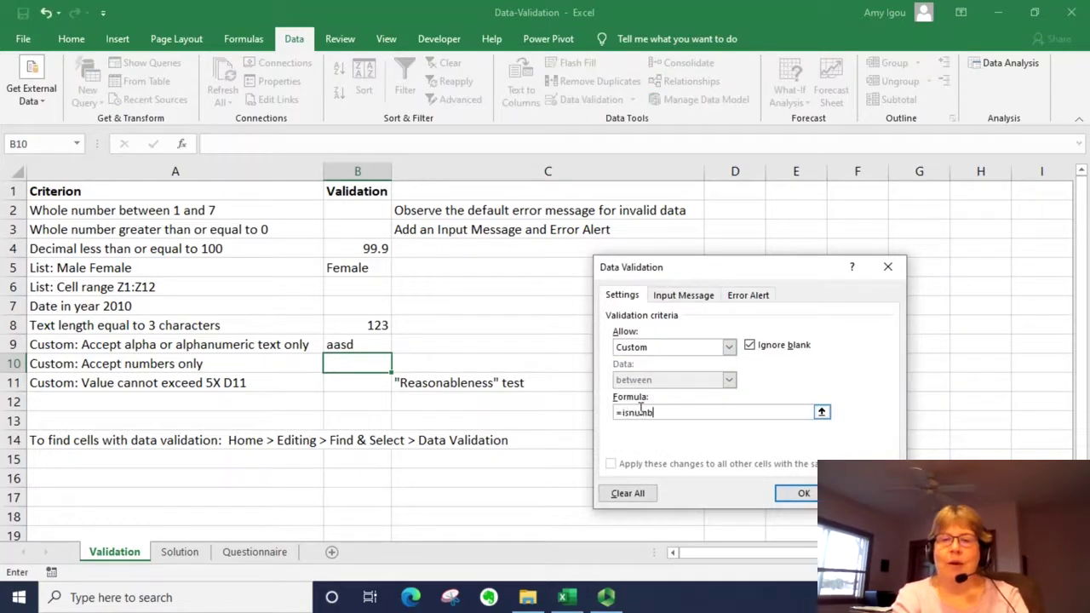
pyautogui.write('er(b1')
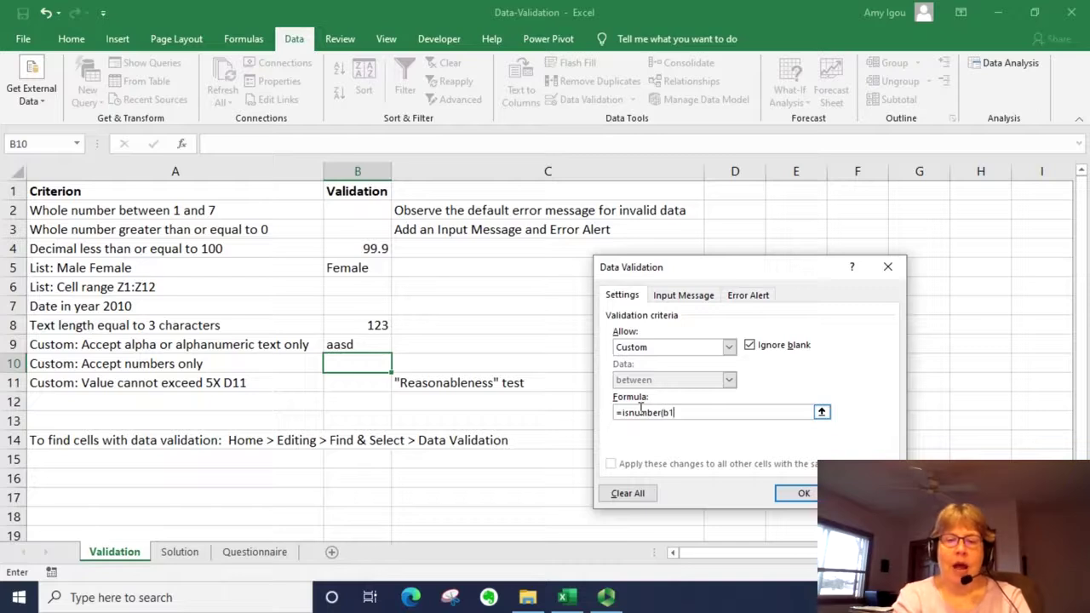
pyautogui.write('0)')
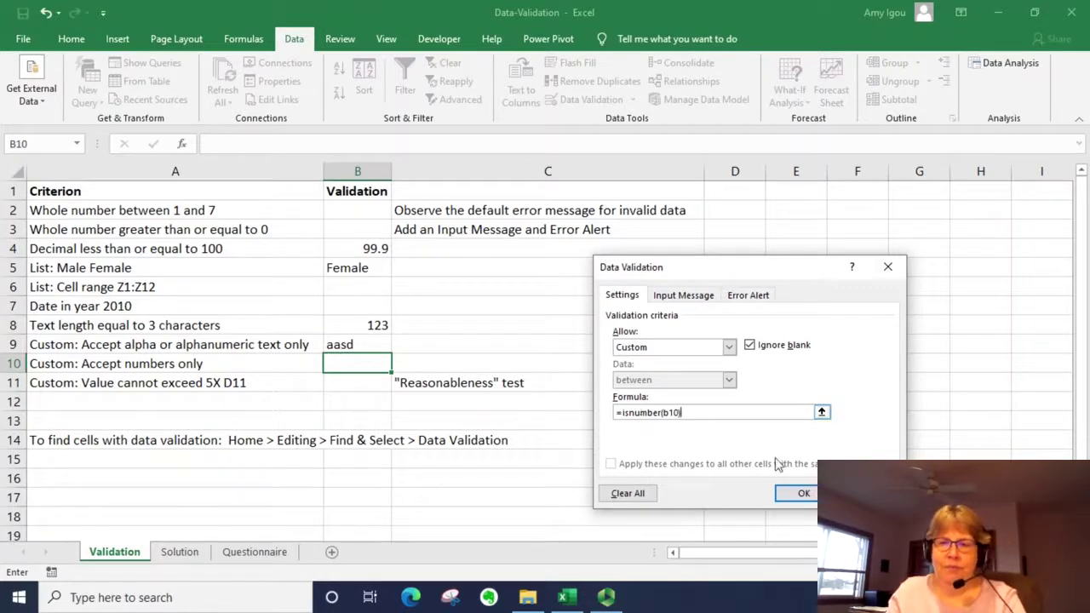
pyautogui.click(801, 495)
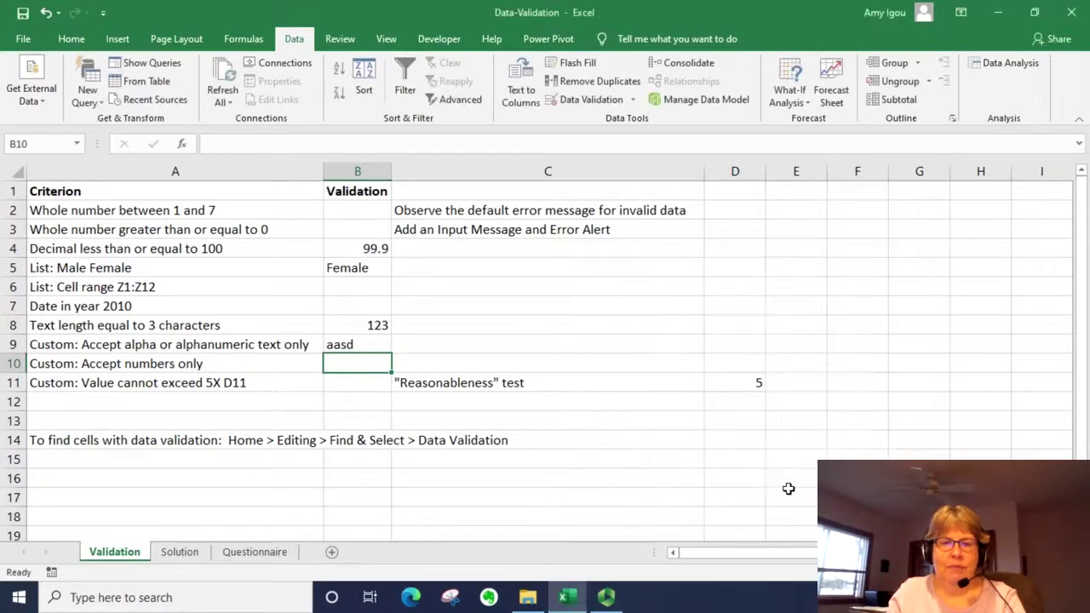
# Enter 123 in B10 and confirm the text asd is rejected
pyautogui.write('123')
pyautogui.press('Return')
pyautogui.press('Up')
pyautogui.write('asd')
pyautogui.press('Return')
pyautogui.press('Escape')
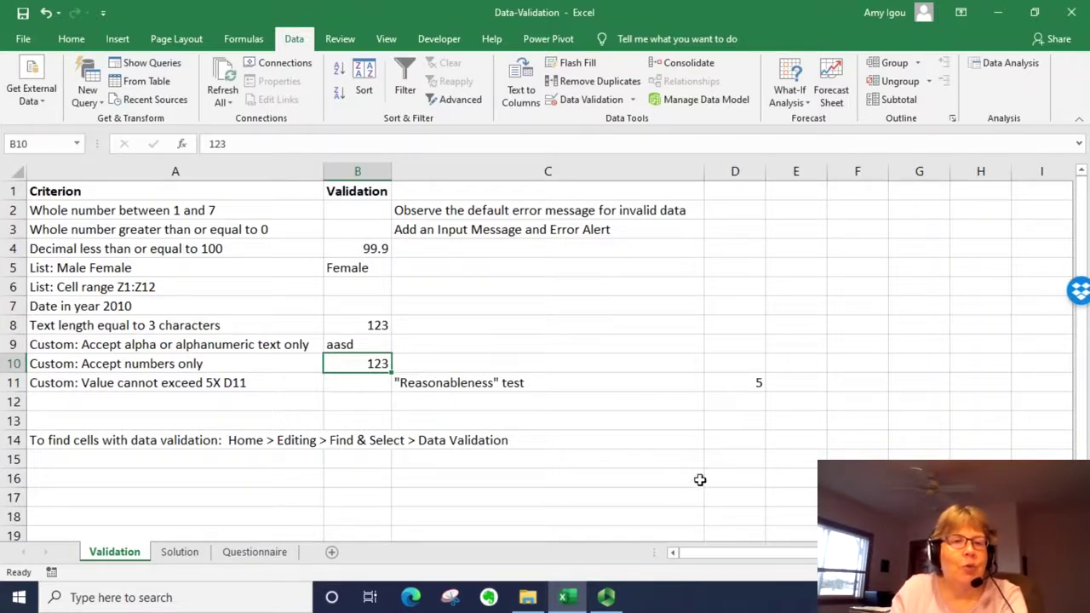
pyautogui.click(370, 388)
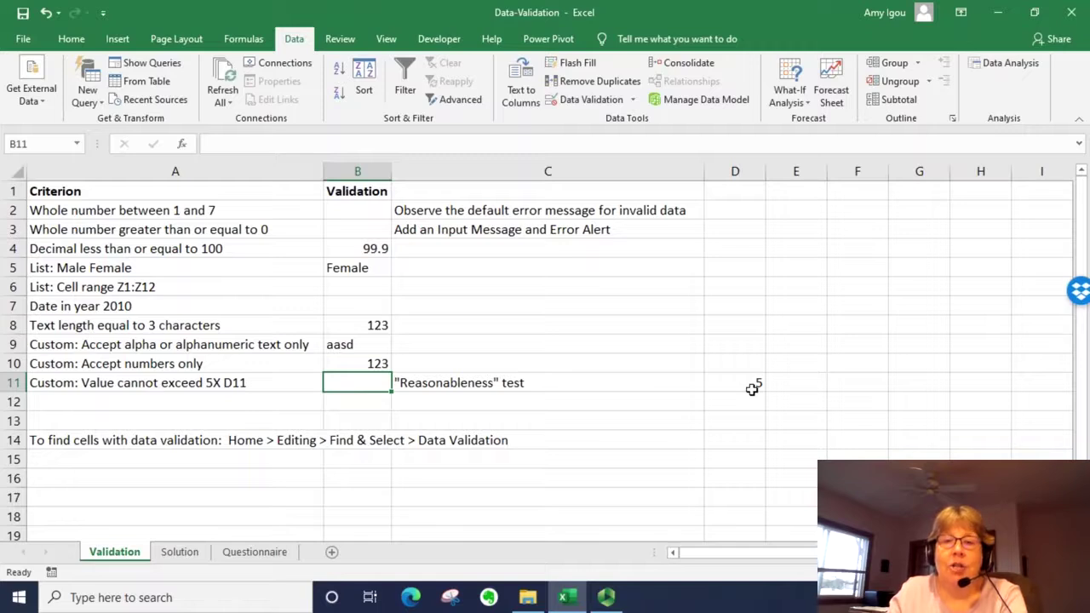
# Add the Custom formula =b11<=5*d11 as B11's validation rule
pyautogui.click(633, 100)
pyautogui.click(640, 116)
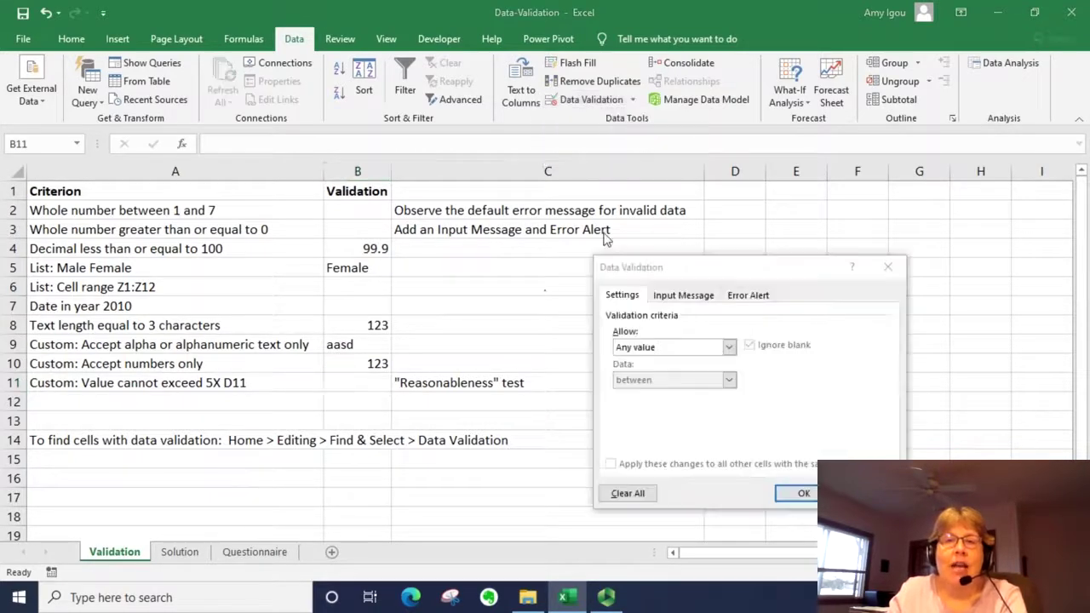
pyautogui.click(657, 349)
pyautogui.click(671, 435)
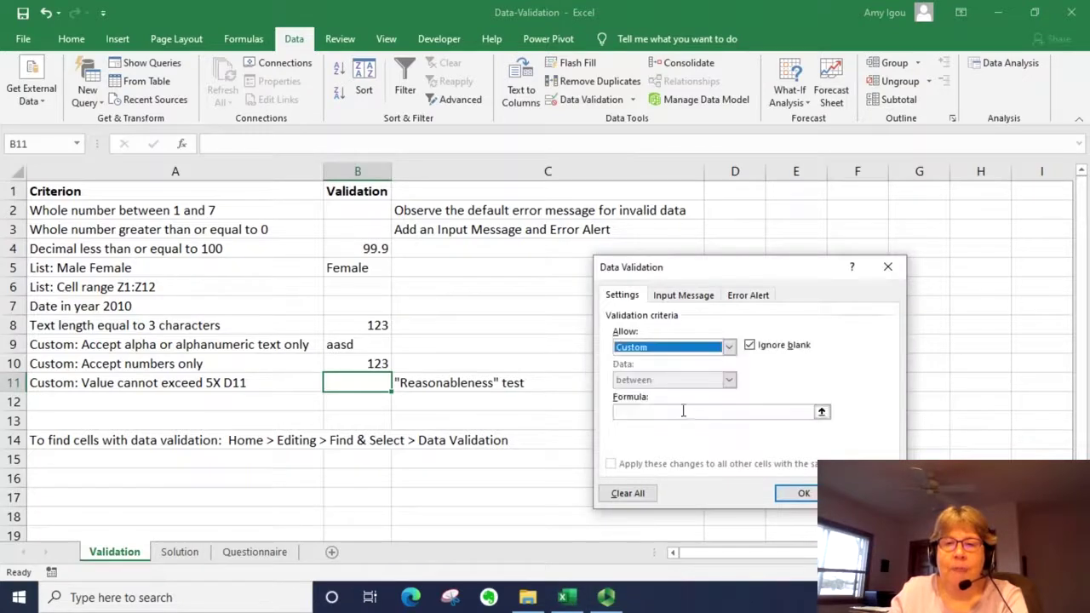
pyautogui.click(682, 410)
pyautogui.write('=b11')
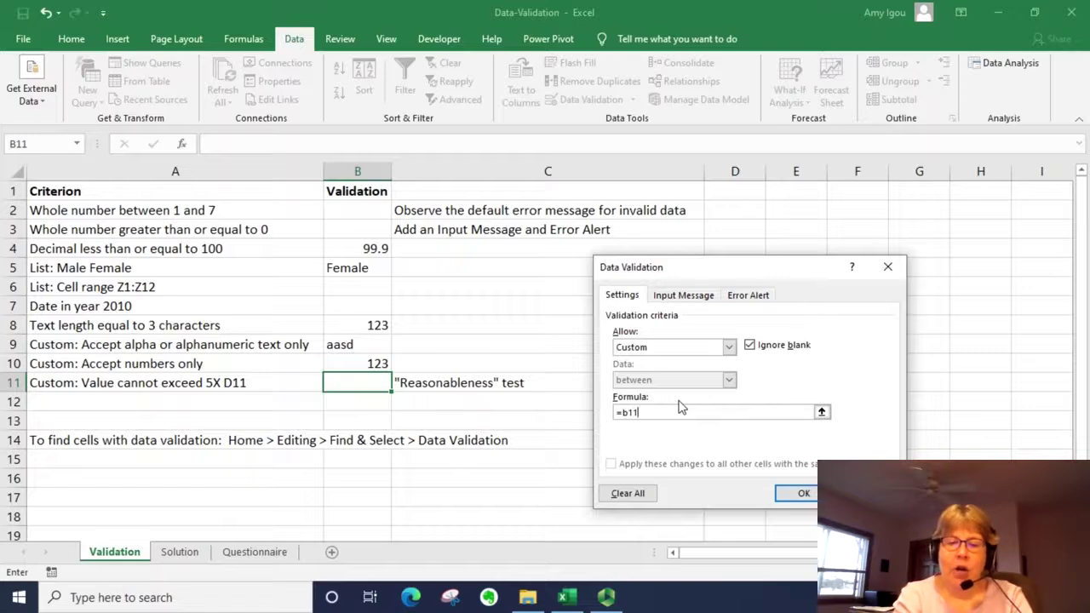
pyautogui.write('>=')
pyautogui.press('BackSpace')
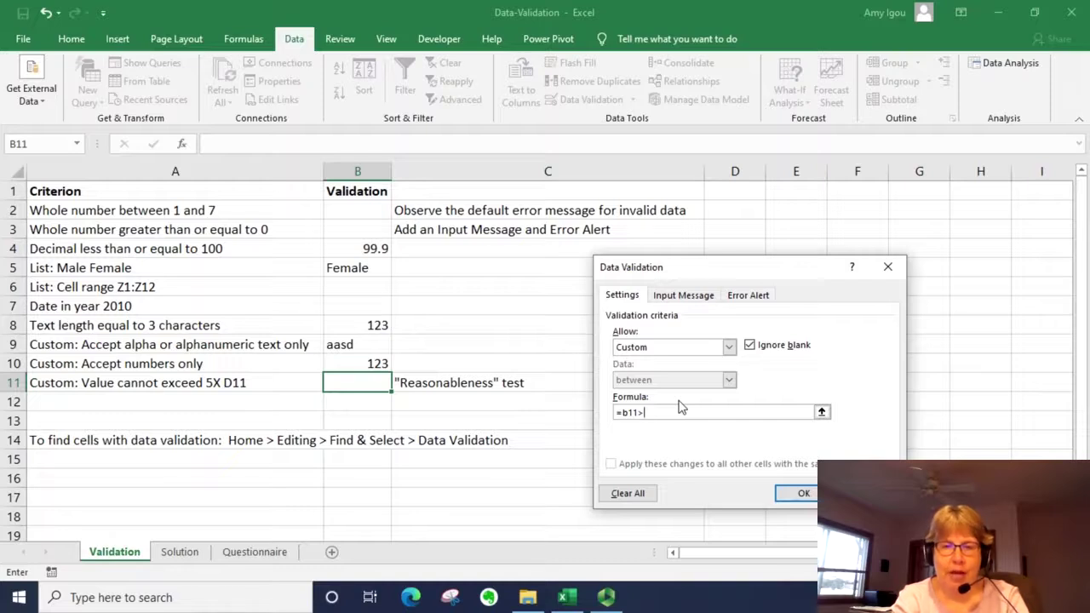
pyautogui.press('BackSpace')
pyautogui.write('<=5*d11')
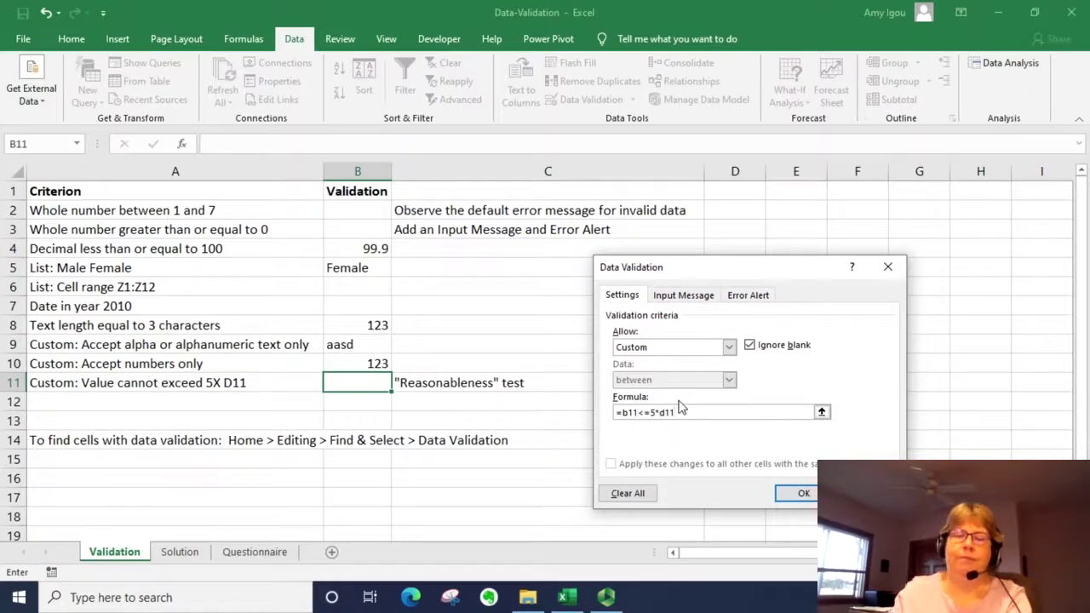
pyautogui.click(801, 496)
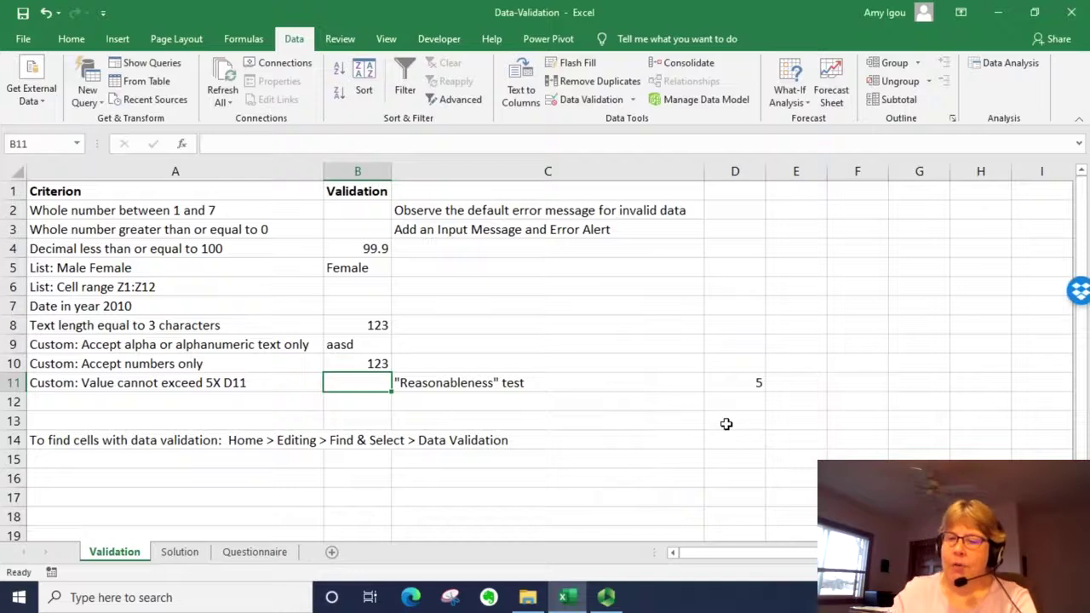
# Test the limit with entries 25 and 26, cancelling the rejected value
pyautogui.write('25')
pyautogui.press('Return')
pyautogui.press('Up')
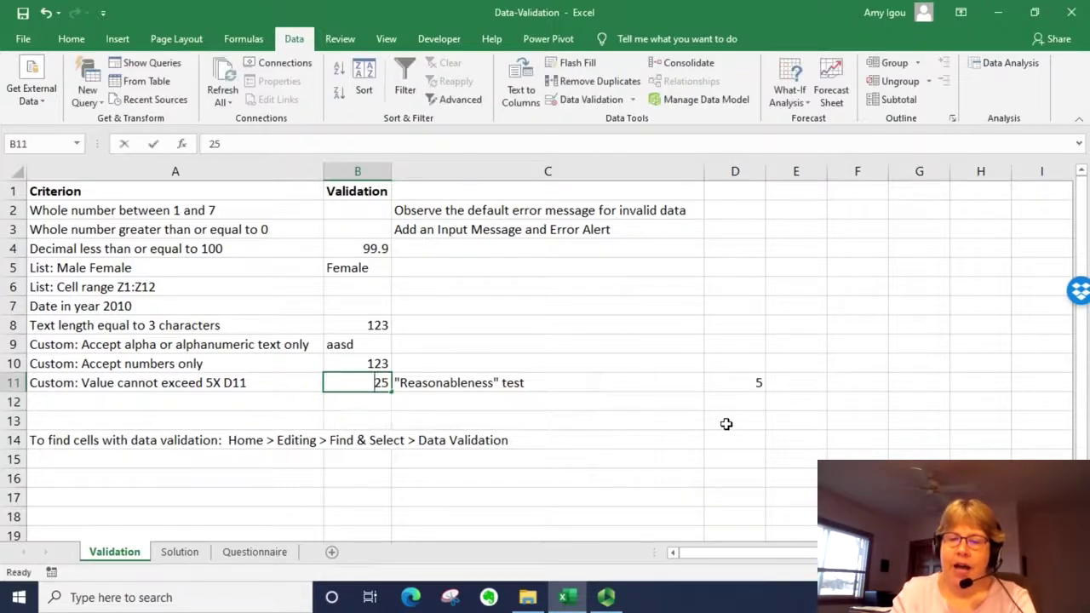
pyautogui.write('26')
pyautogui.press('Return')
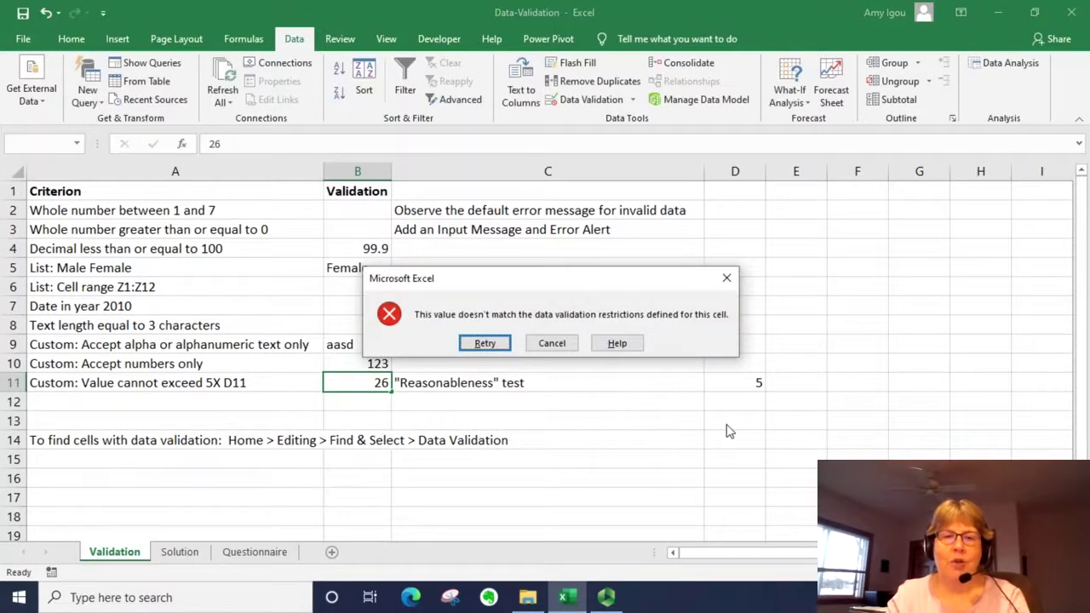
pyautogui.press('Escape')
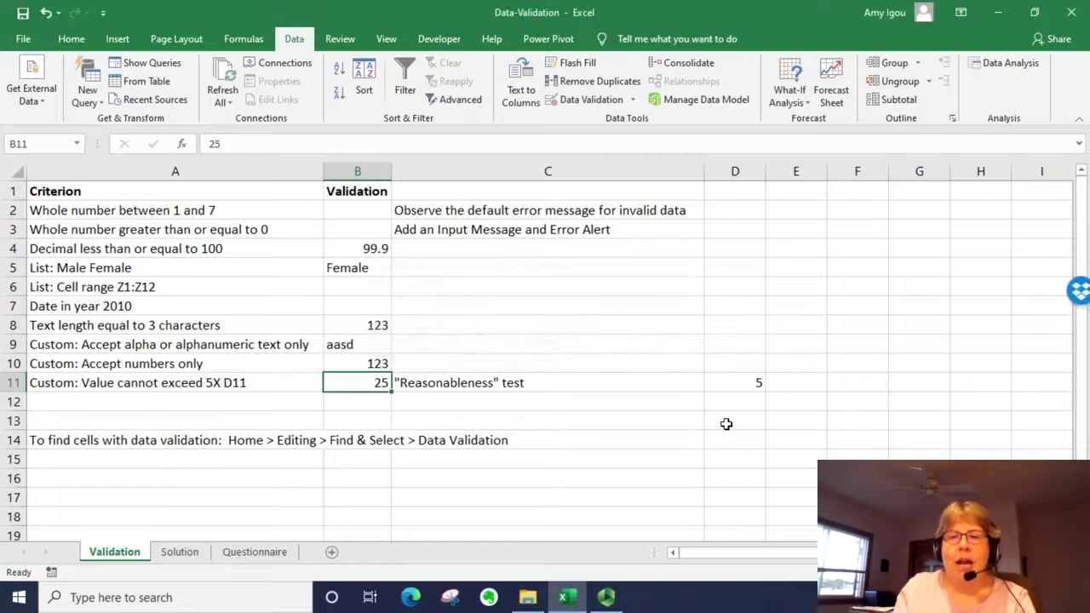
# Change the D11 limit value and enter 100 in B11, which the rule accepts
pyautogui.click(753, 382)
pyautogui.write('5')
pyautogui.press('Return')
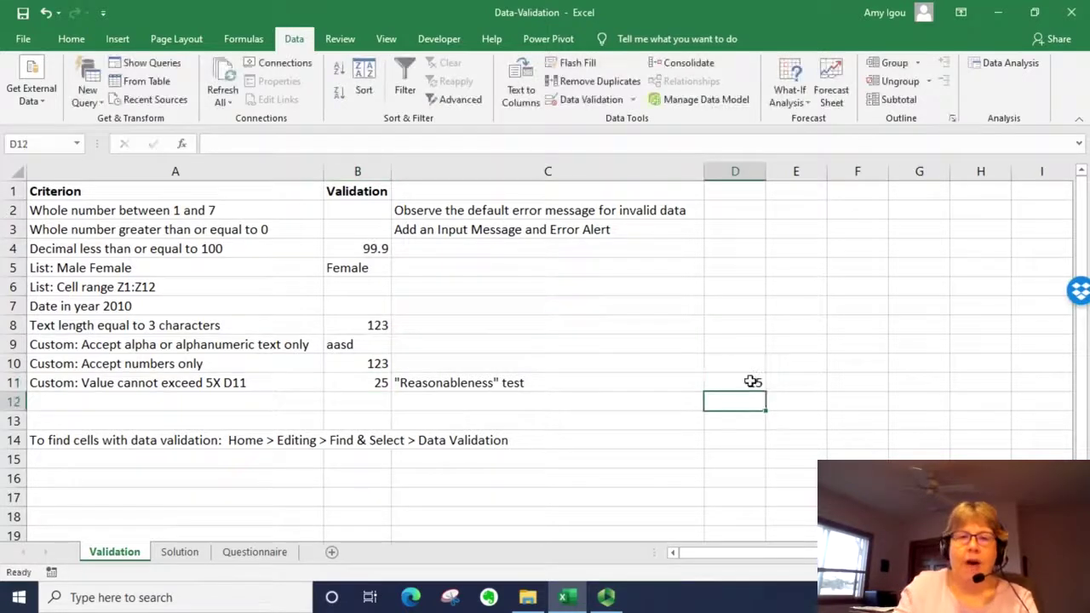
pyautogui.click(378, 383)
pyautogui.write('100')
pyautogui.press('Return')
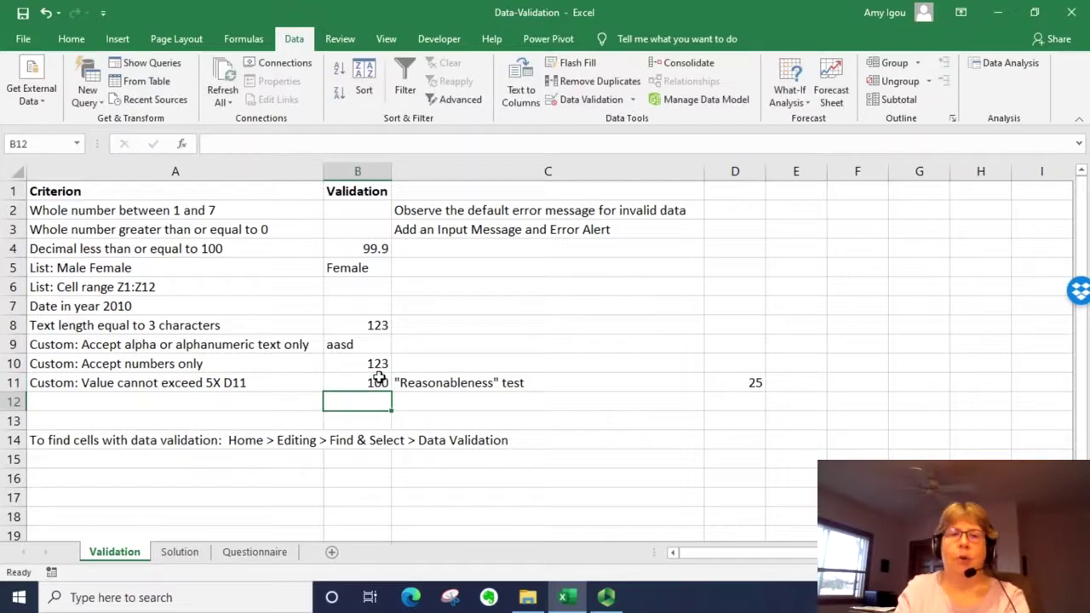
pyautogui.click(379, 382)
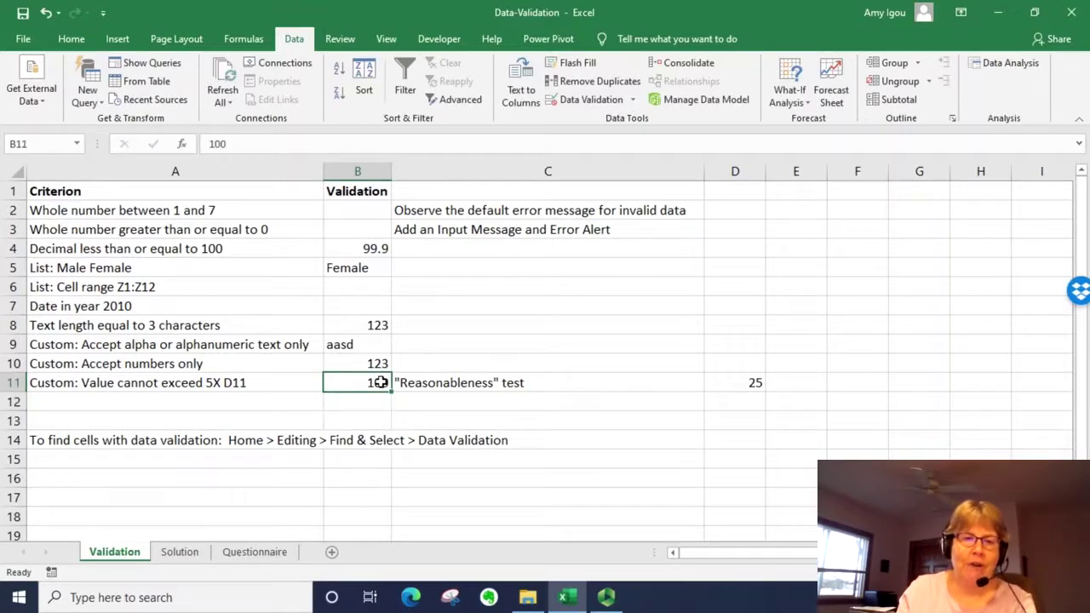
# Use Find & Select > Data Validation to highlight the validated cells B2 through B12
pyautogui.click(71, 38)
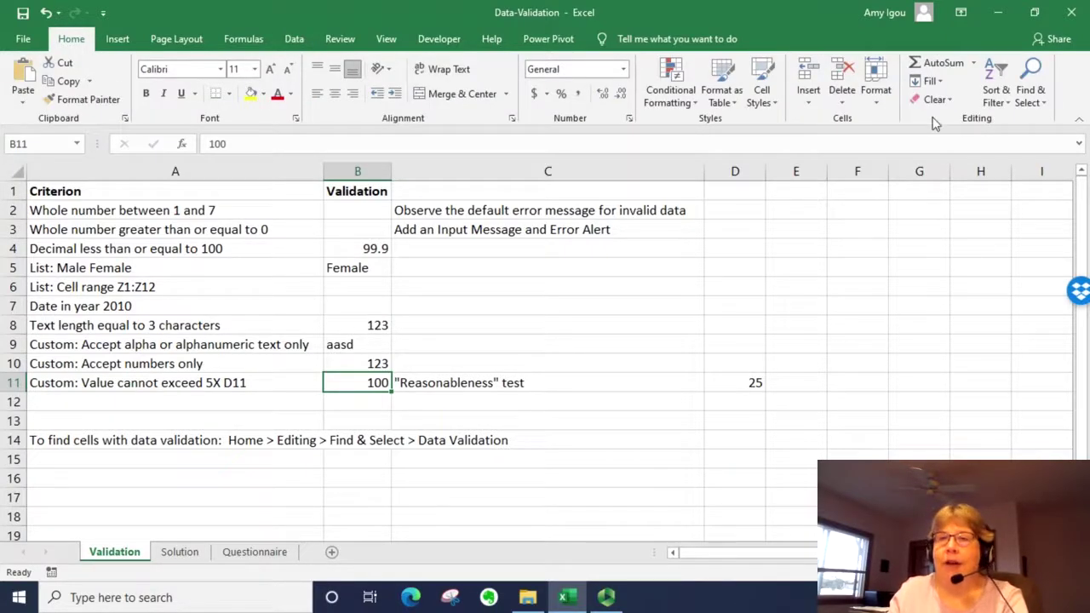
pyautogui.click(640, 304)
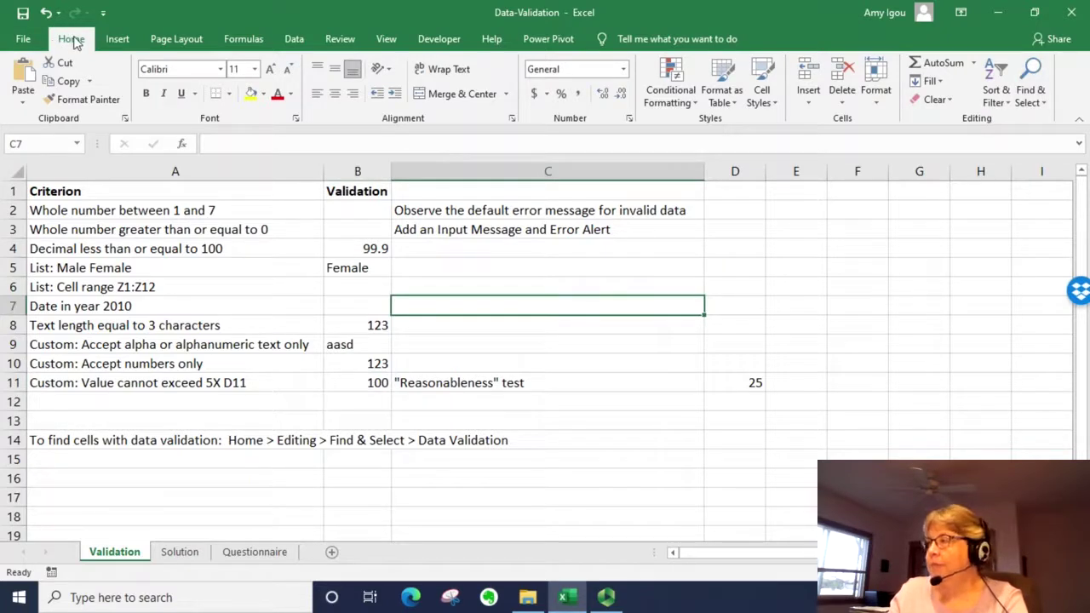
pyautogui.click(1031, 95)
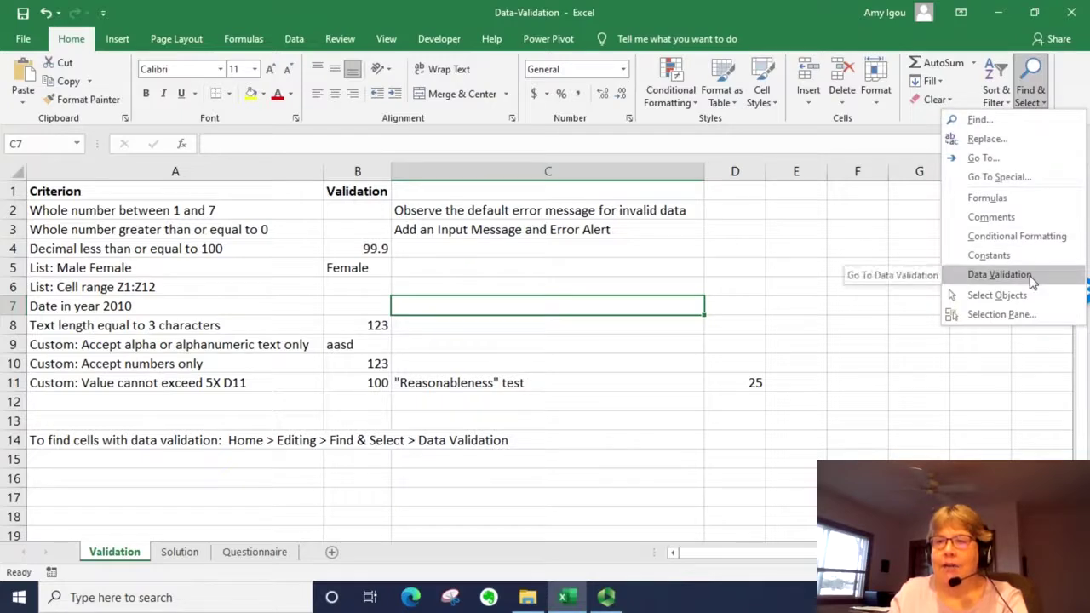
pyautogui.click(1000, 275)
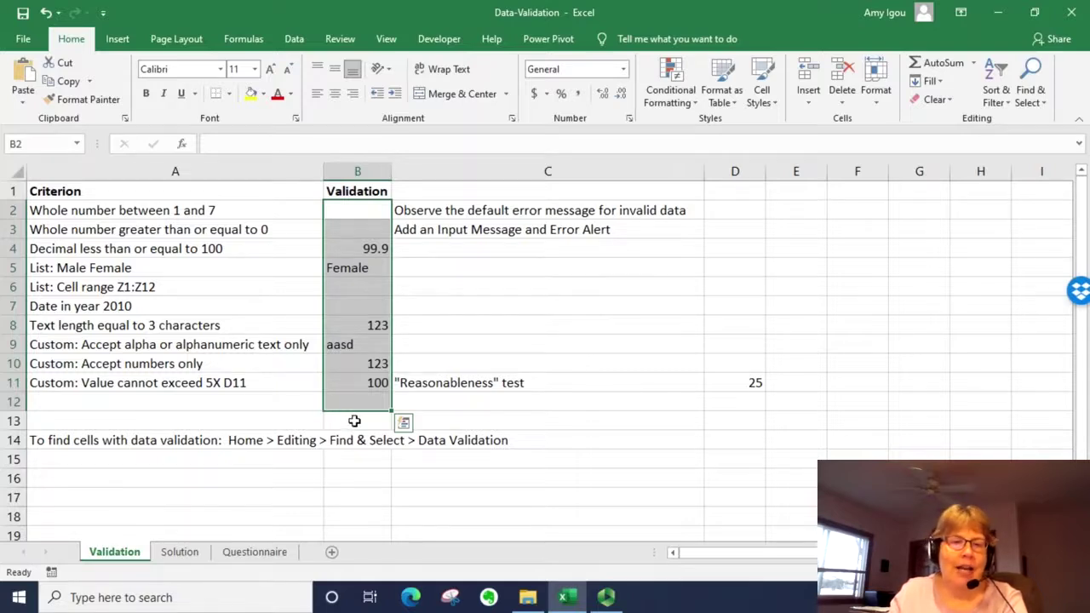
pyautogui.click(570, 348)
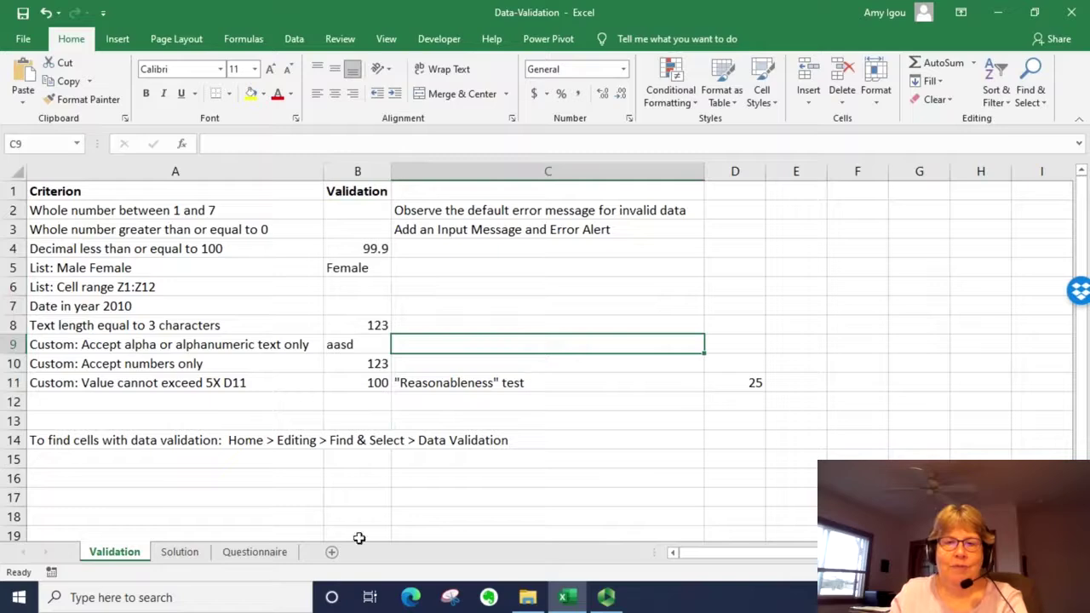
# On the Questionnaire sheet, select the survey answers B2:V23
pyautogui.click(255, 554)
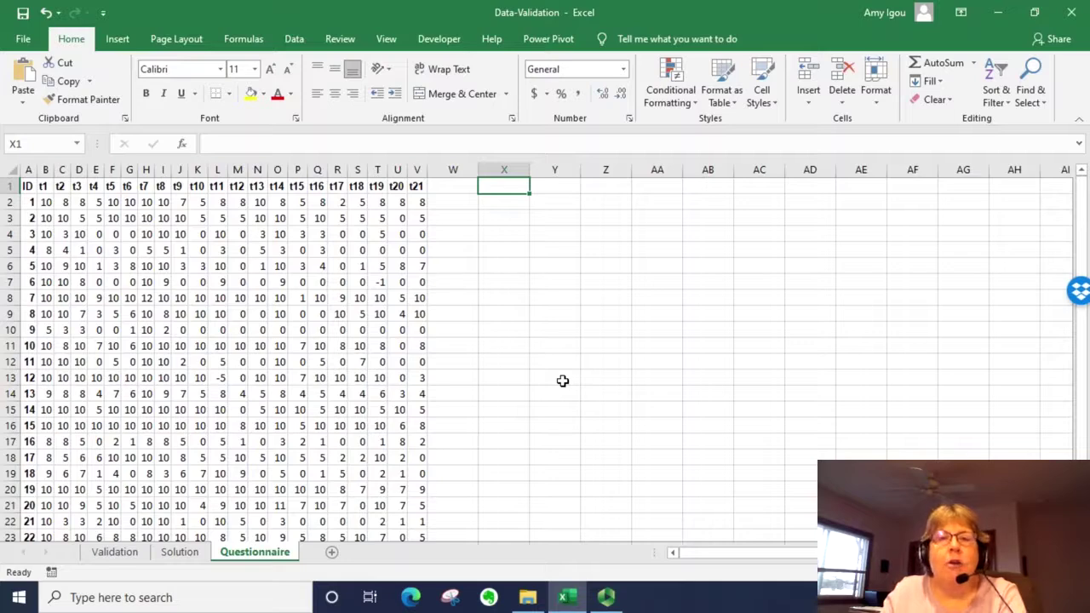
pyautogui.click(293, 39)
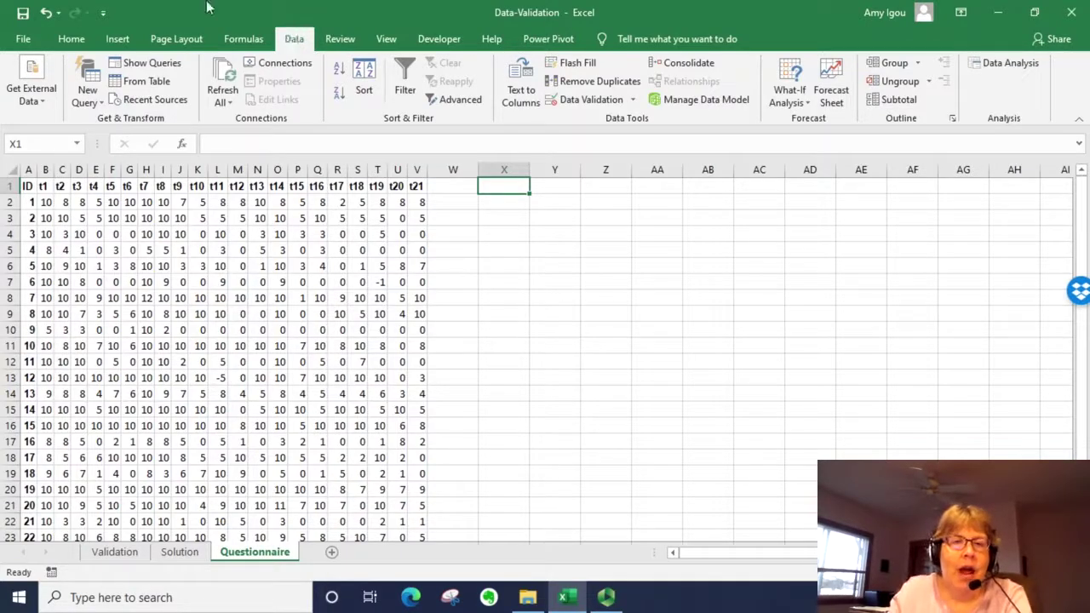
pyautogui.click(46, 202)
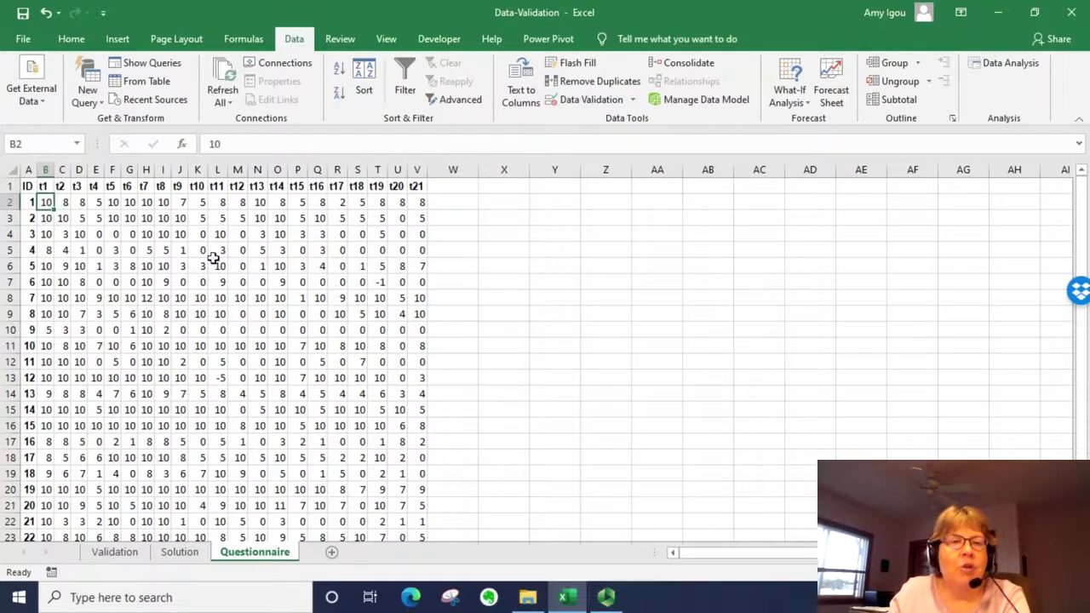
pyautogui.scroll(-2, 324, 347)
pyautogui.scroll(-1, 326, 349)
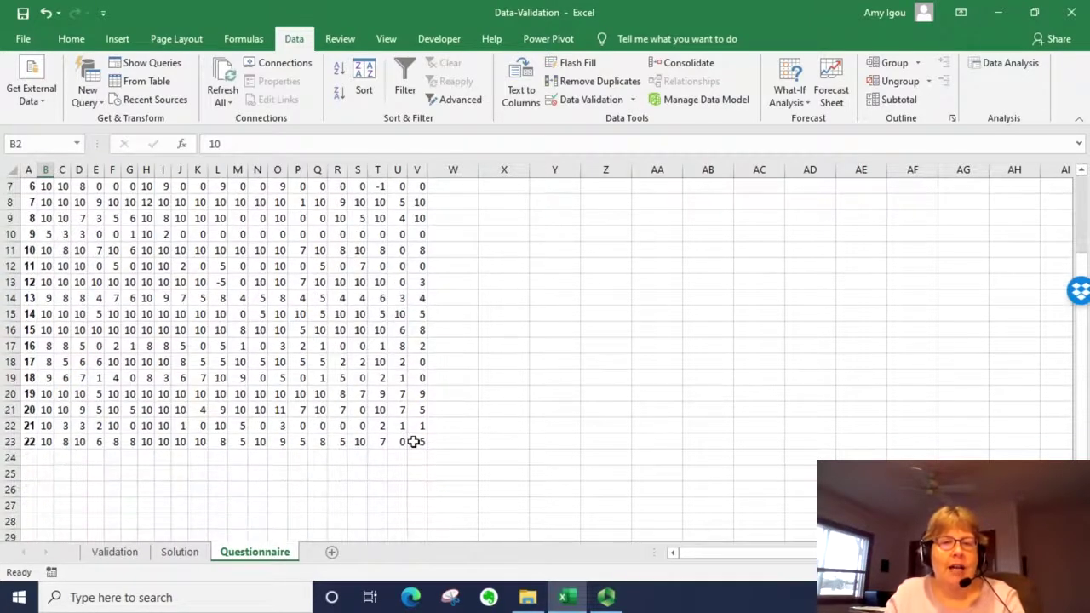
pyautogui.keyDown('shift'); pyautogui.click(413, 441); pyautogui.keyUp('shift')
pyautogui.scroll(2, 676, 381)
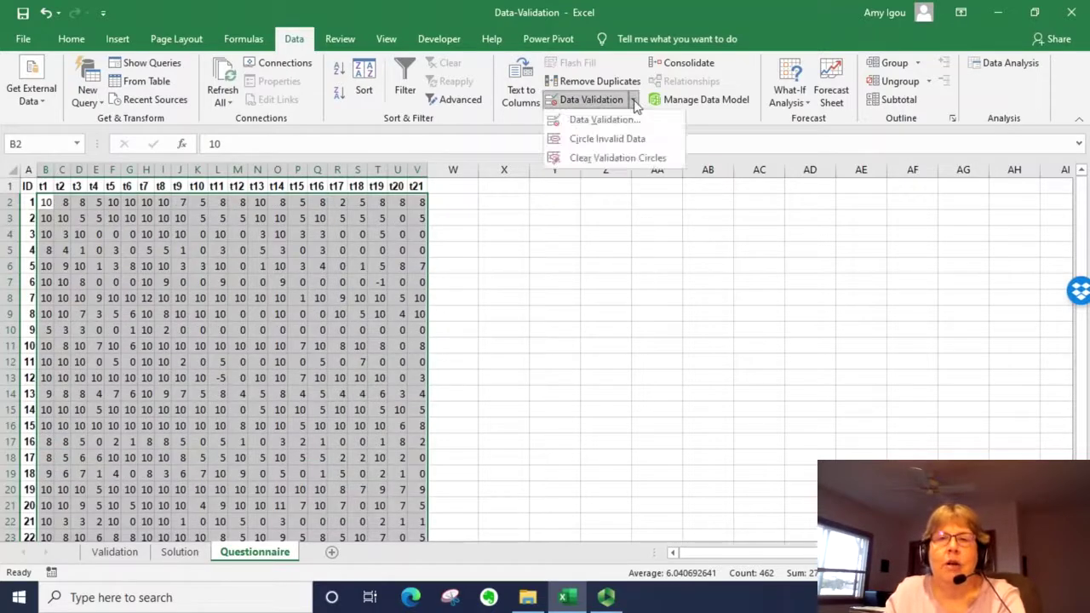
# Limit the selected answers to whole numbers between 0 and 10
pyautogui.click(635, 119)
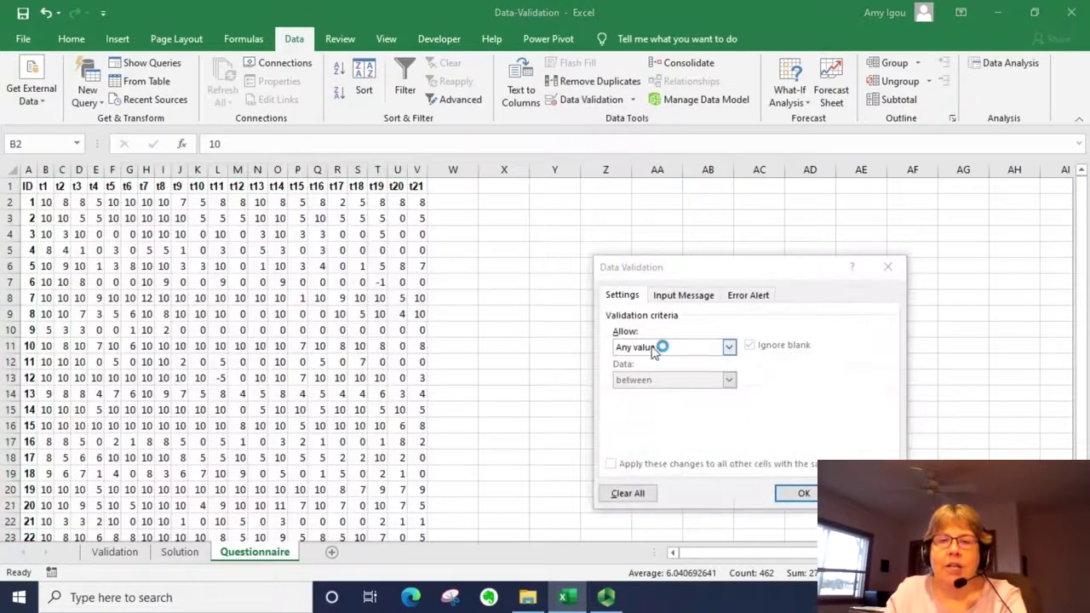
pyautogui.click(654, 353)
pyautogui.click(665, 371)
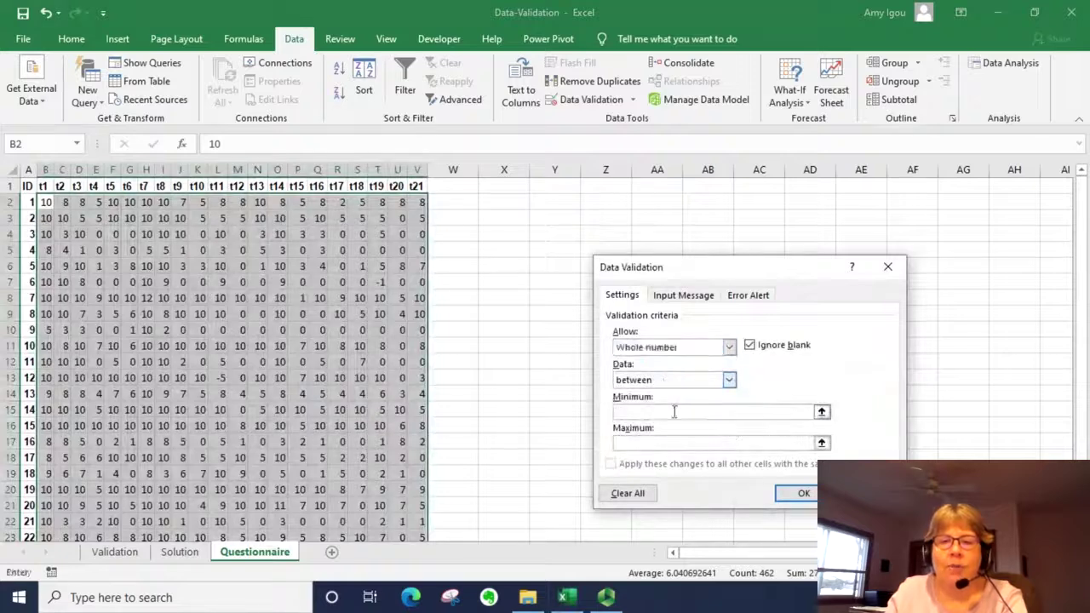
pyautogui.click(674, 412)
pyautogui.write('0')
pyautogui.press('Tab')
pyautogui.write('10')
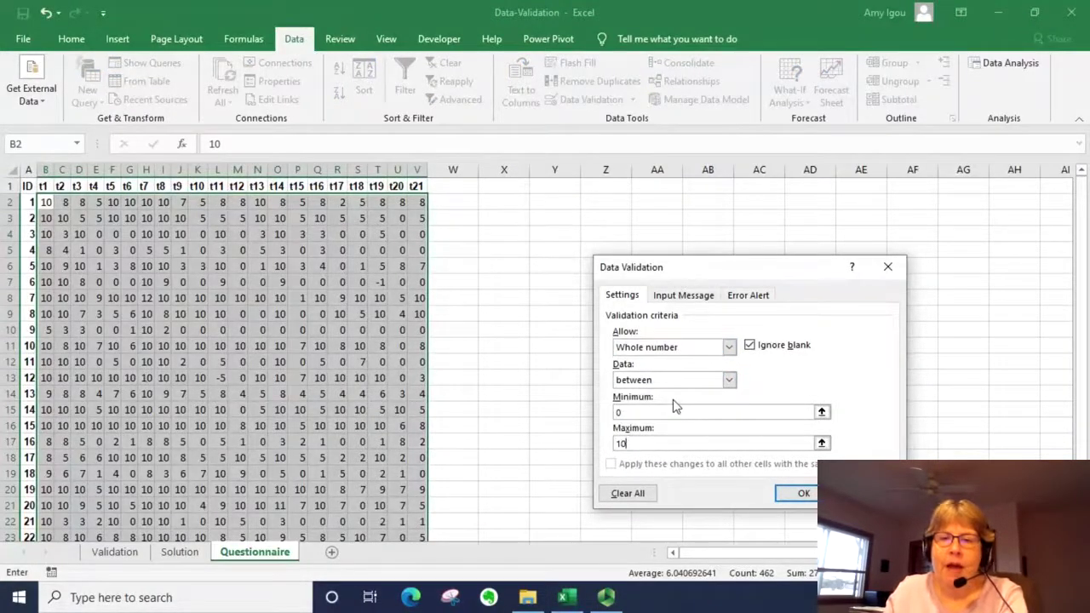
pyautogui.click(804, 494)
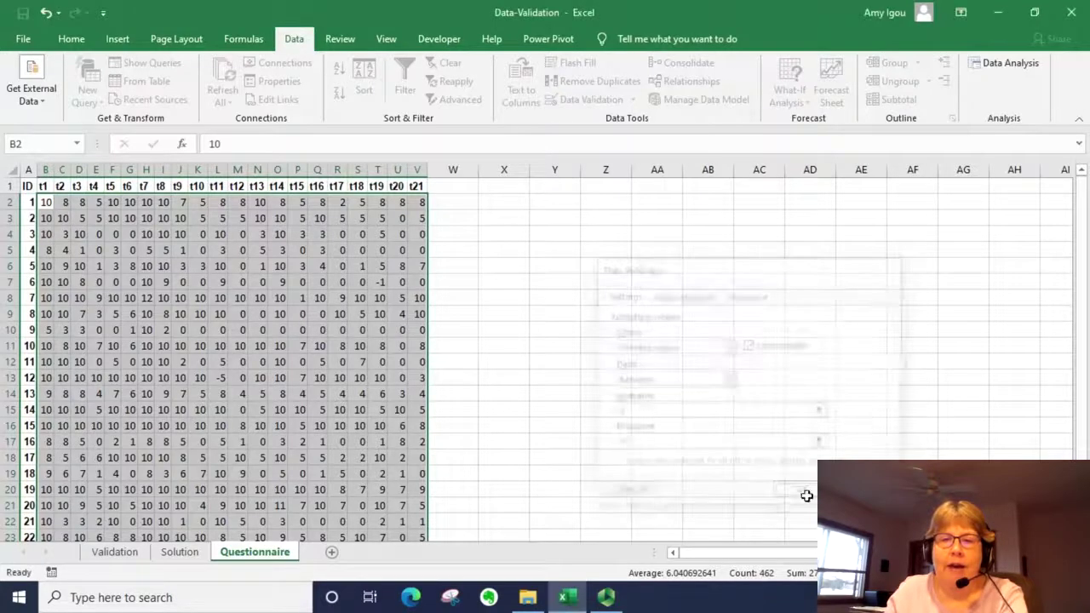
pyautogui.click(482, 344)
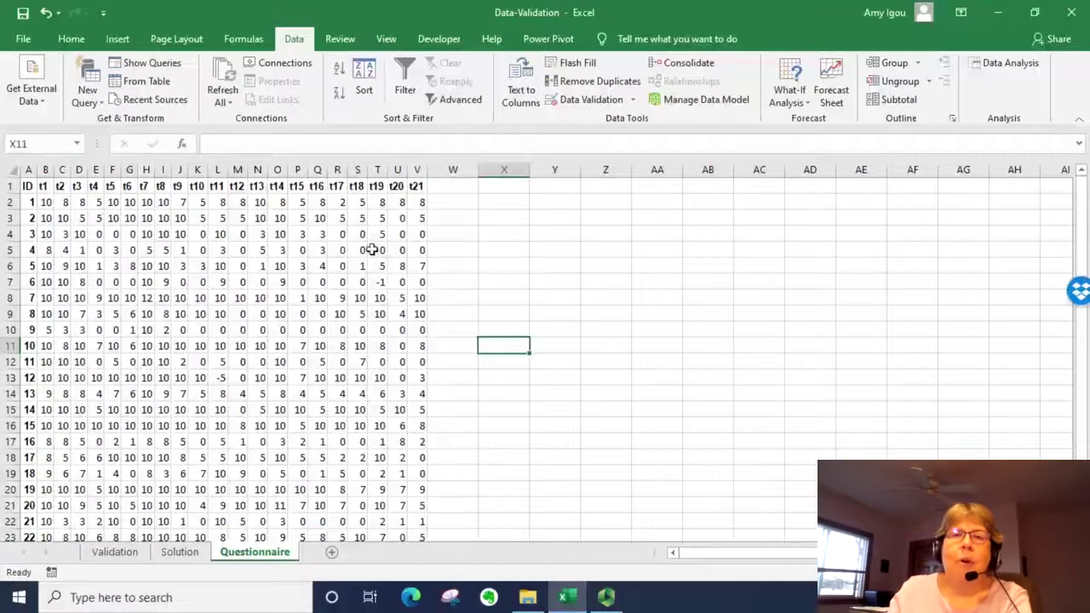
# Circle the out-of-range Questionnaire scores such as 12, -1, -5 and 11
pyautogui.click(281, 264)
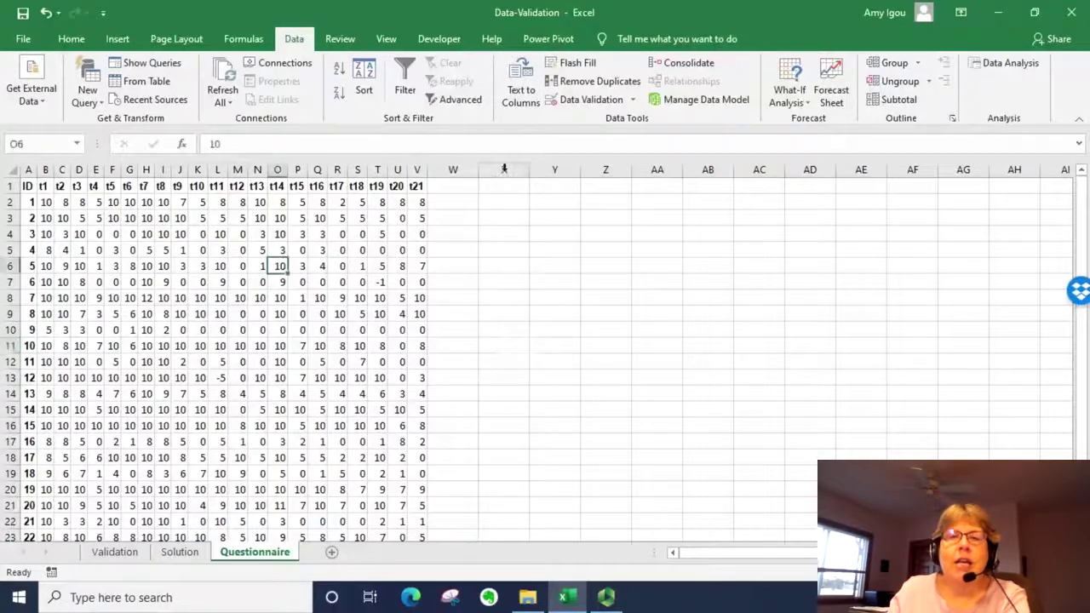
pyautogui.click(633, 100)
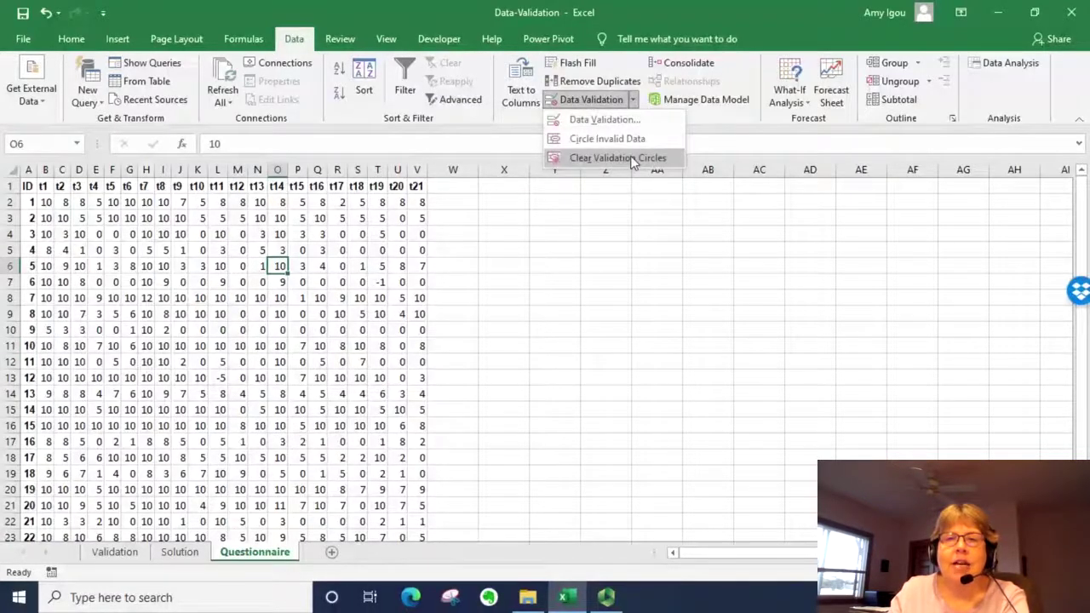
pyautogui.click(635, 139)
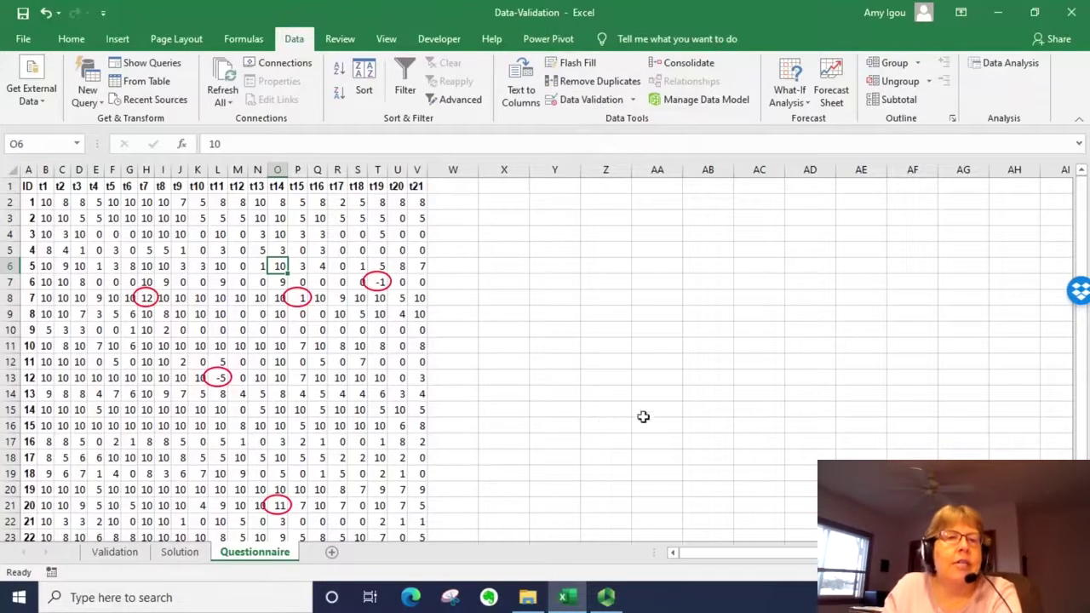
pyautogui.scroll(-1, 205, 307)
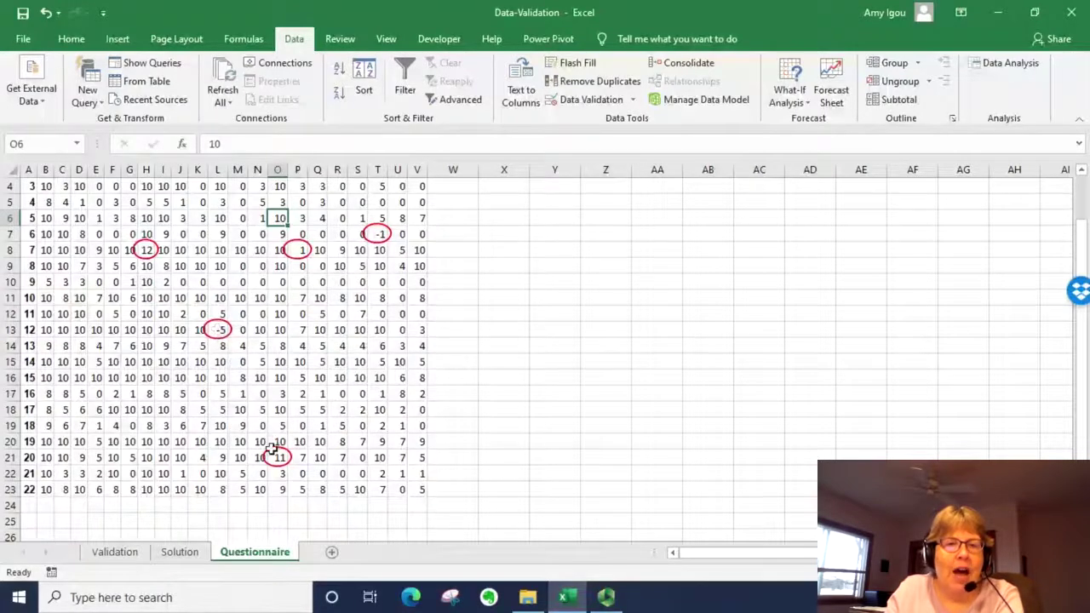
pyautogui.scroll(1, 377, 322)
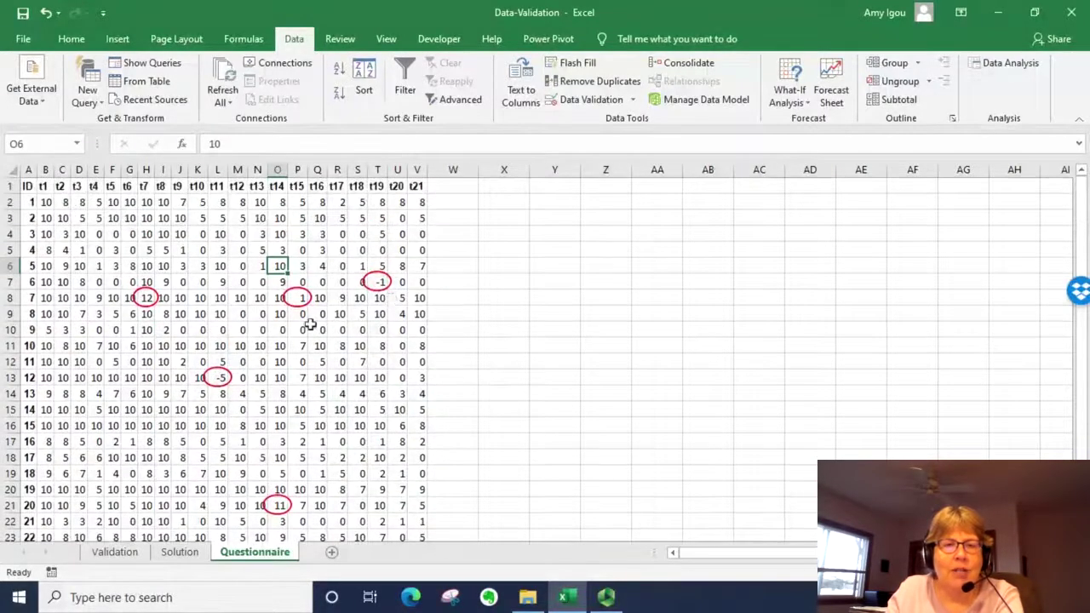
pyautogui.click(631, 398)
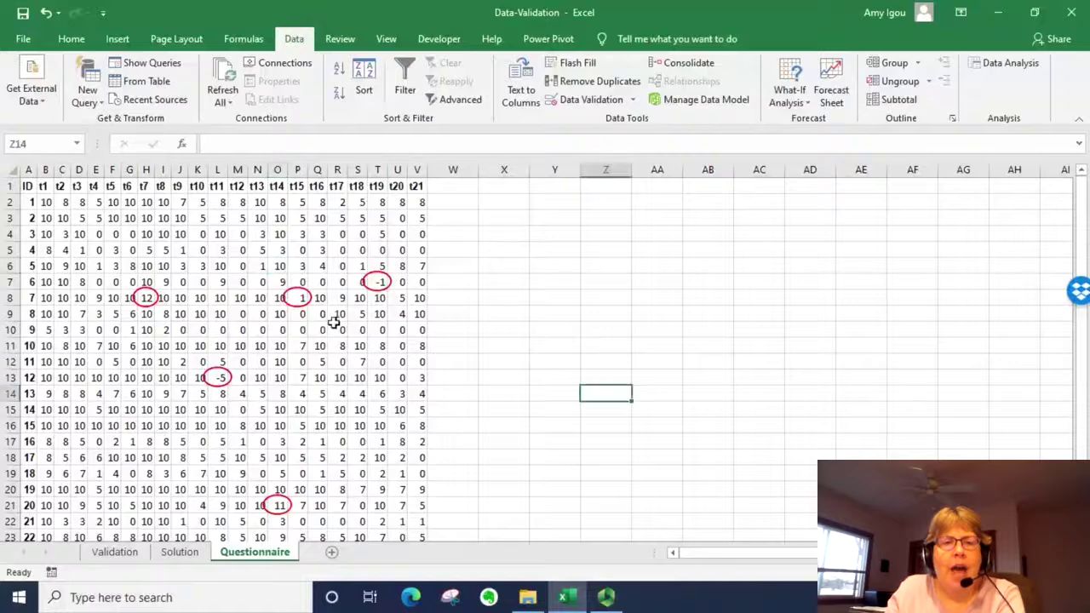
pyautogui.click(303, 297)
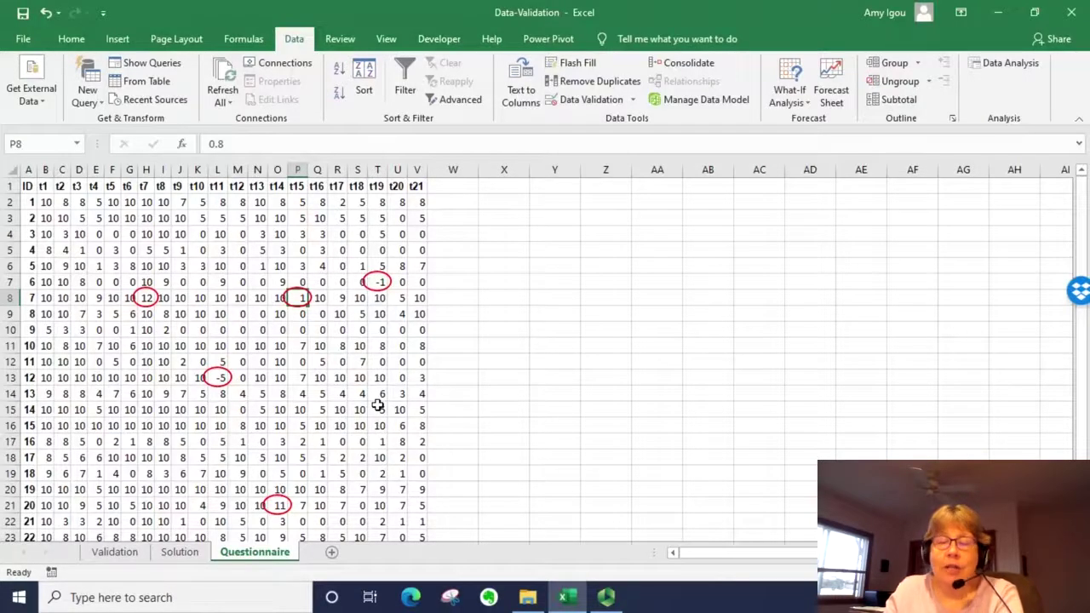
pyautogui.click(238, 145)
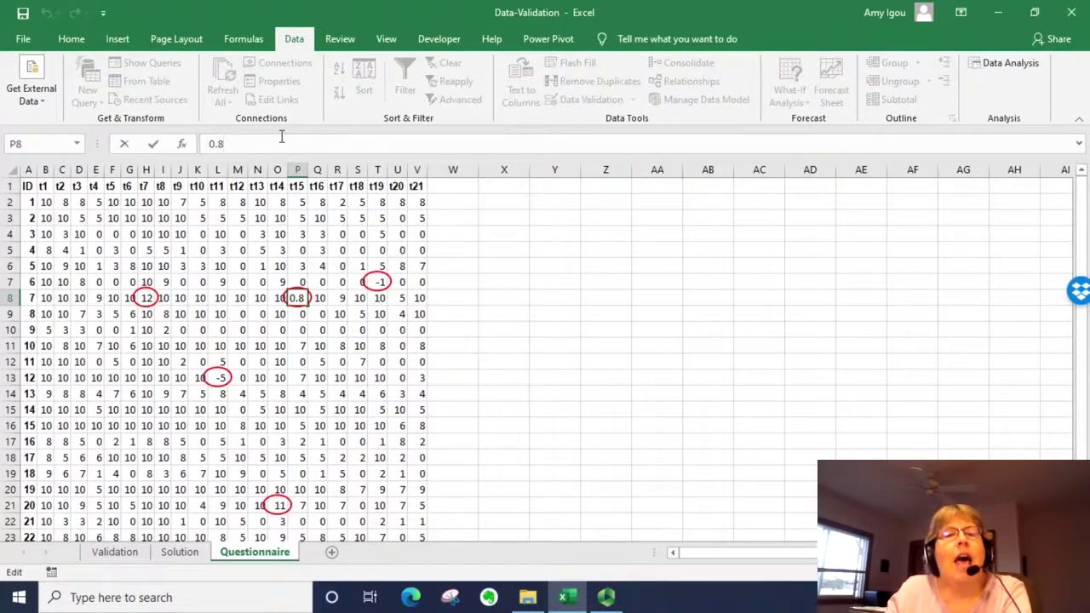
pyautogui.click(514, 287)
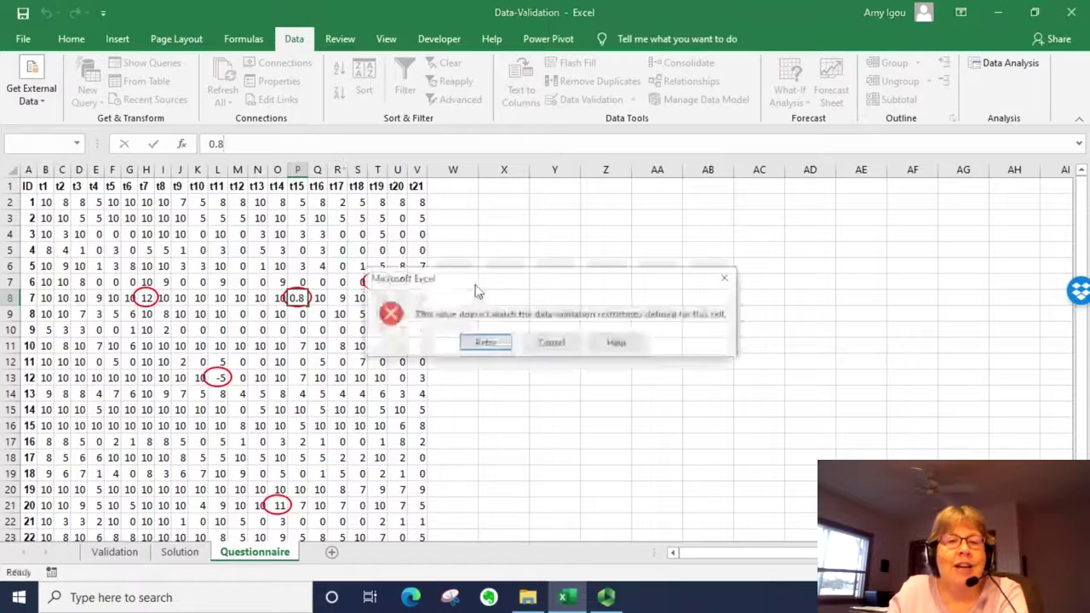
pyautogui.click(552, 341)
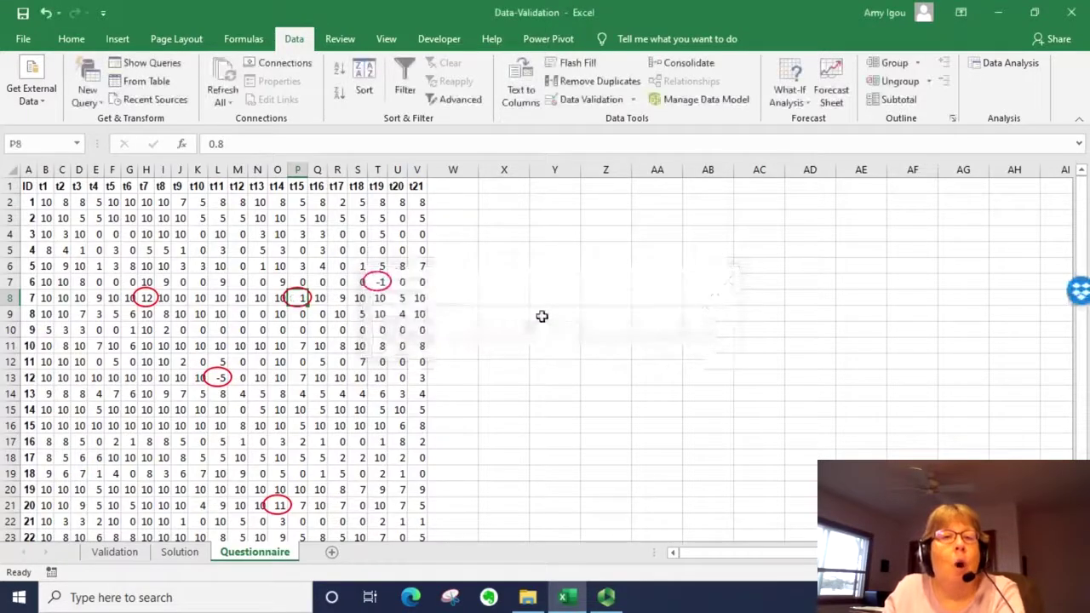